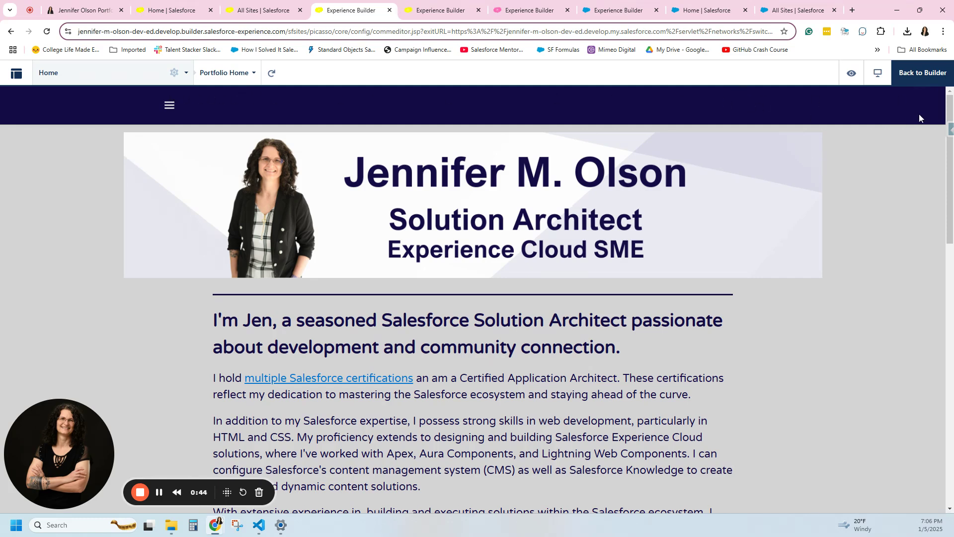
# - Expand and collapse the site's navigation menu in the preview, and return to the builder
pyautogui.click(170, 112)
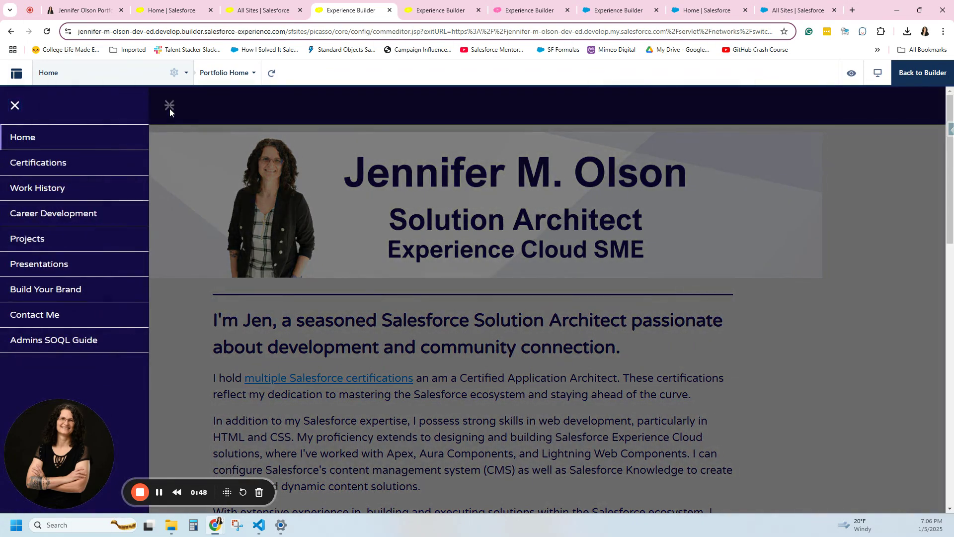
pyautogui.click(169, 109)
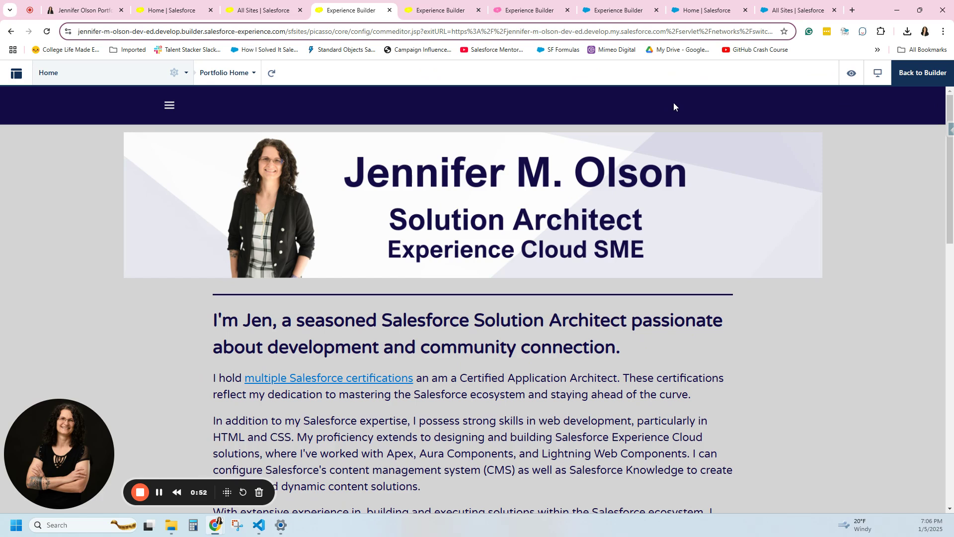
pyautogui.click(913, 80)
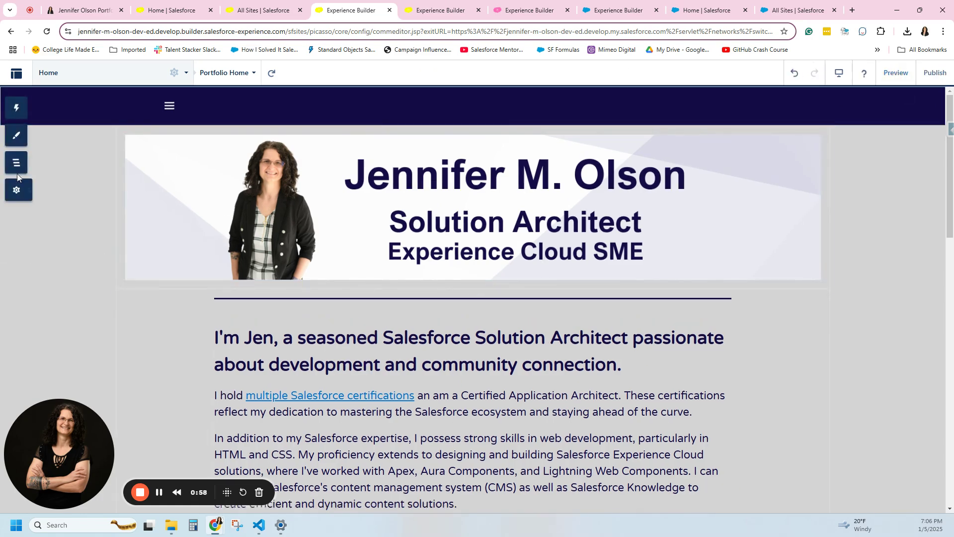
# - Check the portfolio site's current theme in the settings, and open the Compact Header component's properties
pyautogui.click(16, 190)
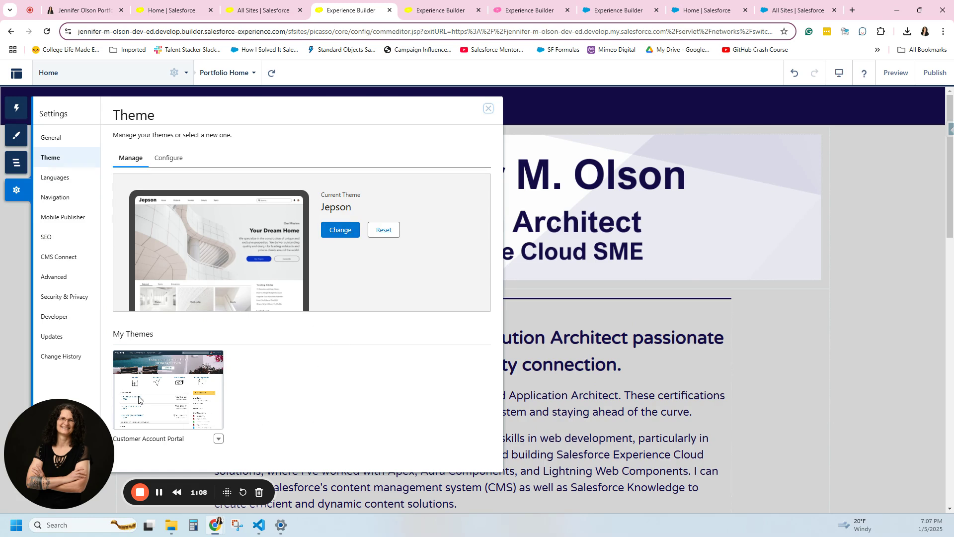
pyautogui.click(489, 109)
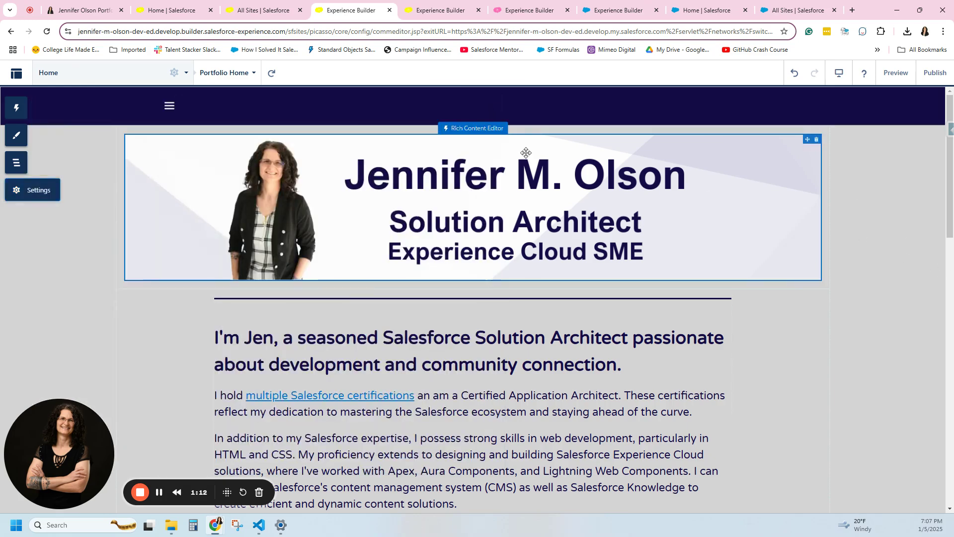
pyautogui.click(613, 102)
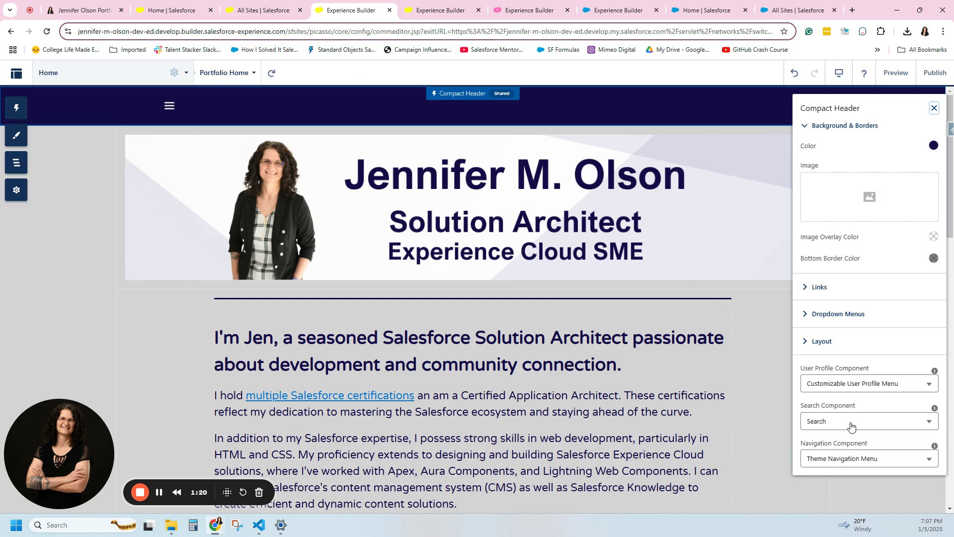
# - Compare the portfolio site's compact header with the template header regions of the other site open in Experience Builder
pyautogui.click(437, 9)
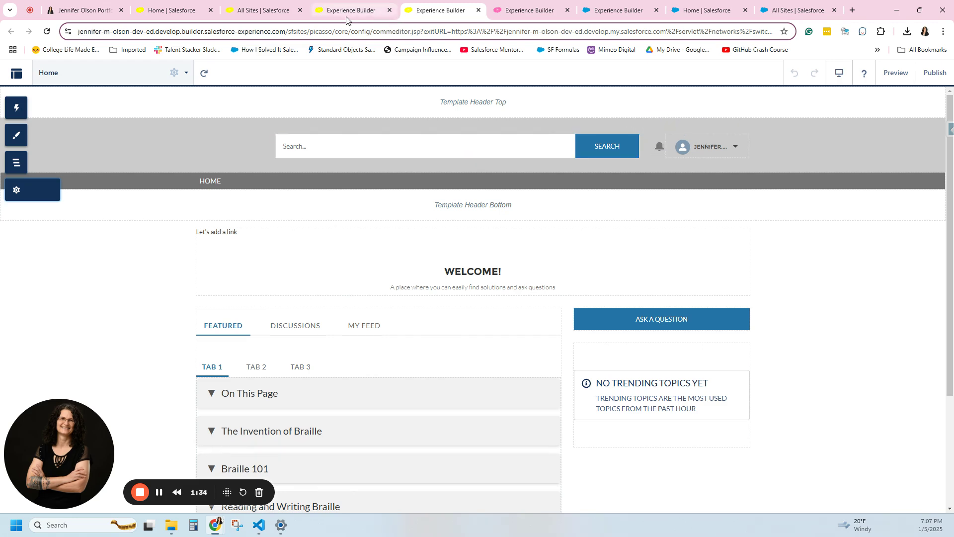
pyautogui.click(368, 11)
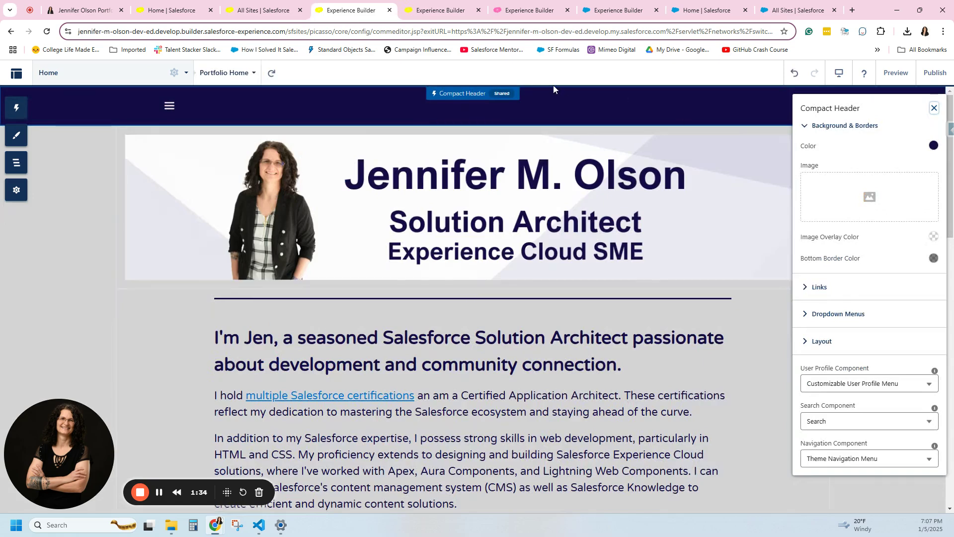
pyautogui.click(436, 12)
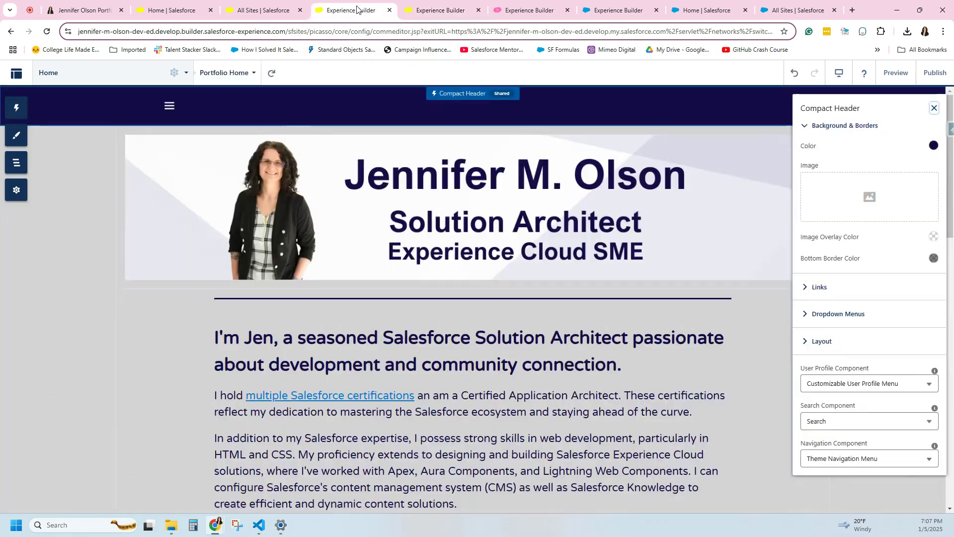
pyautogui.click(359, 10)
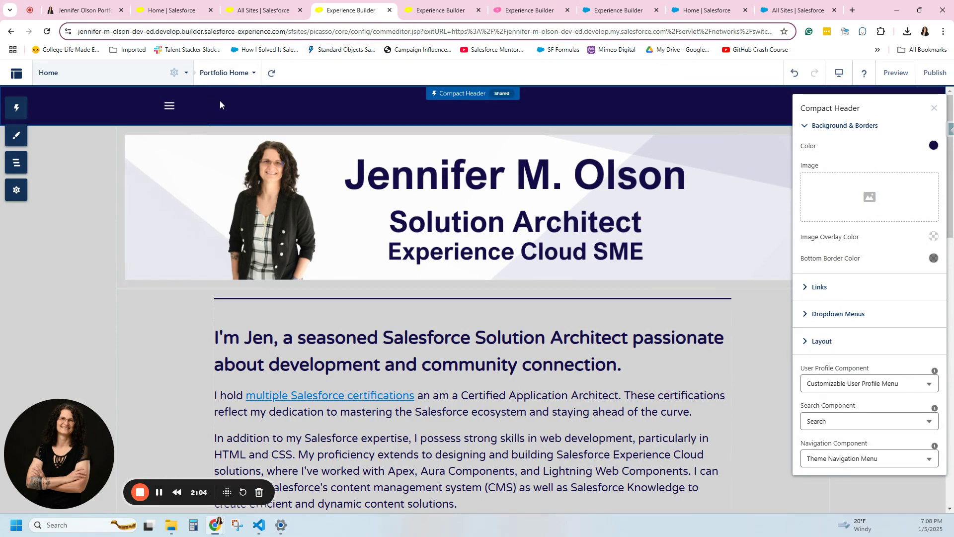
# - Review the theme layouts and the pages assigned to the Home layout, and close the Compact Header properties
pyautogui.click(16, 189)
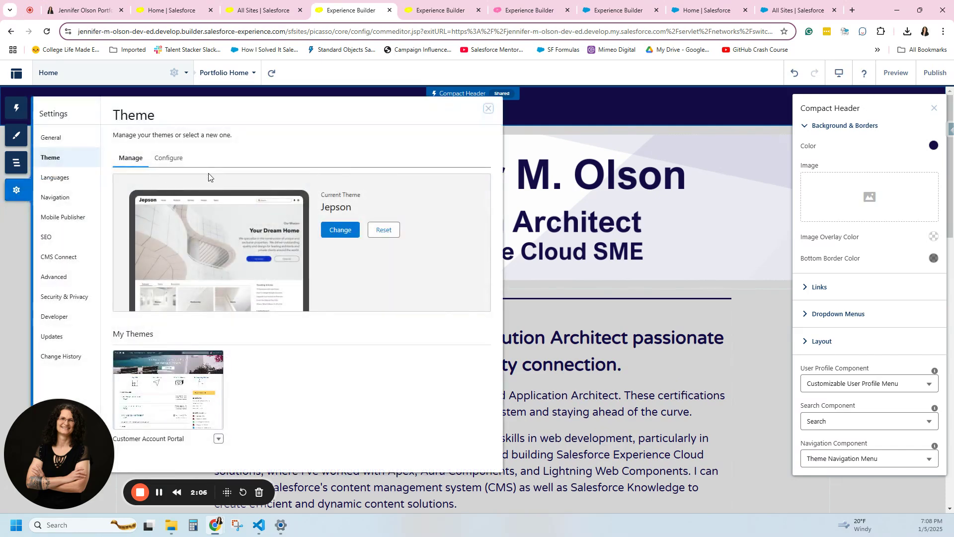
pyautogui.click(168, 158)
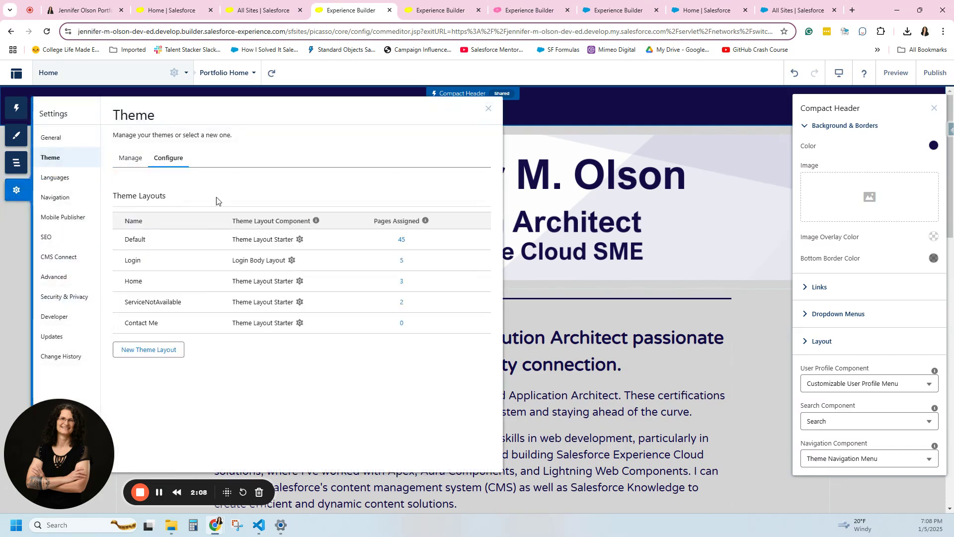
pyautogui.click(402, 282)
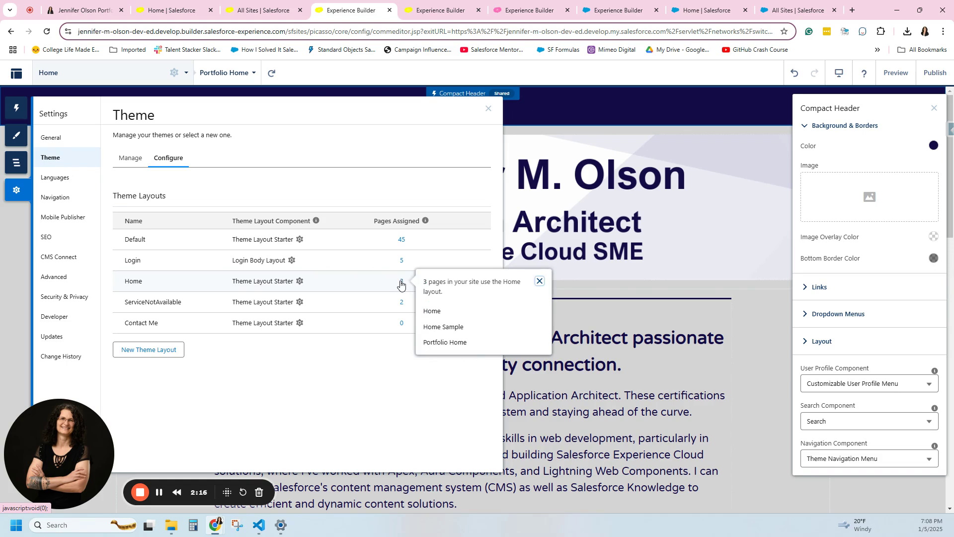
pyautogui.click(375, 282)
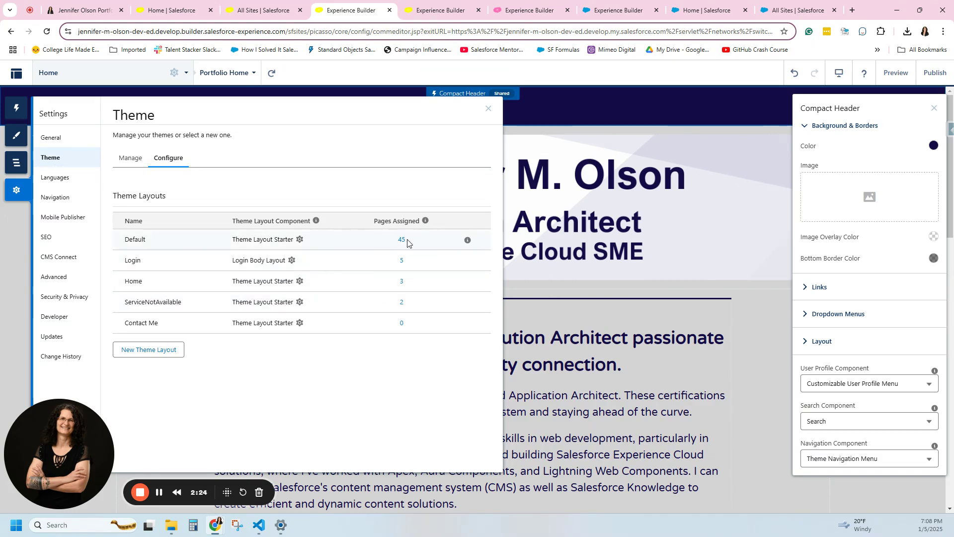
pyautogui.click(488, 109)
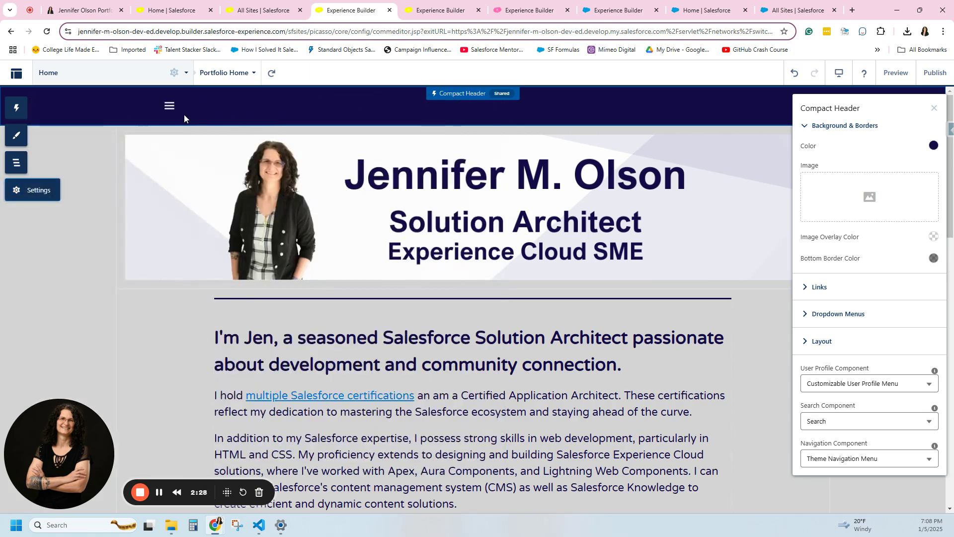
pyautogui.click(934, 108)
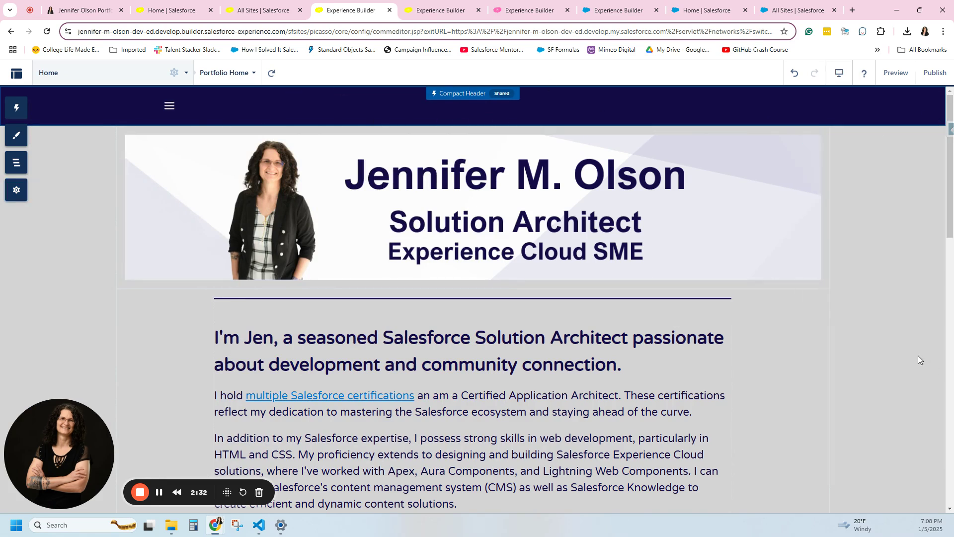
# - Open the Career Development page and review its properties and the site's theme layout assignments
pyautogui.click(105, 75)
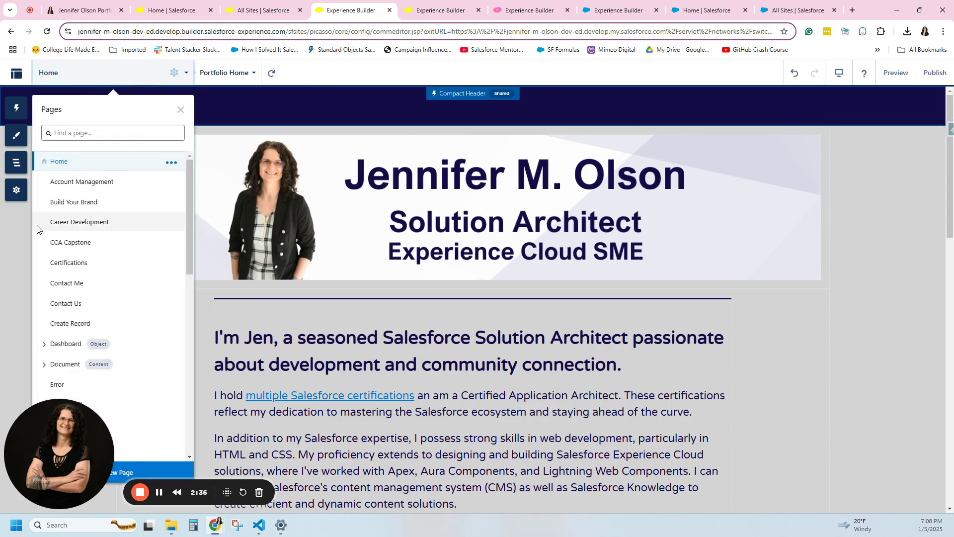
pyautogui.click(65, 223)
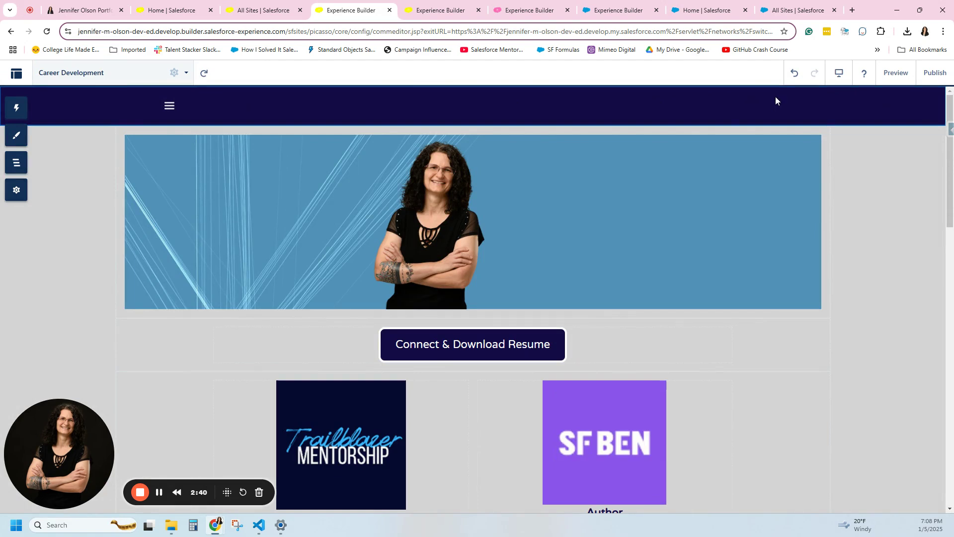
pyautogui.click(174, 72)
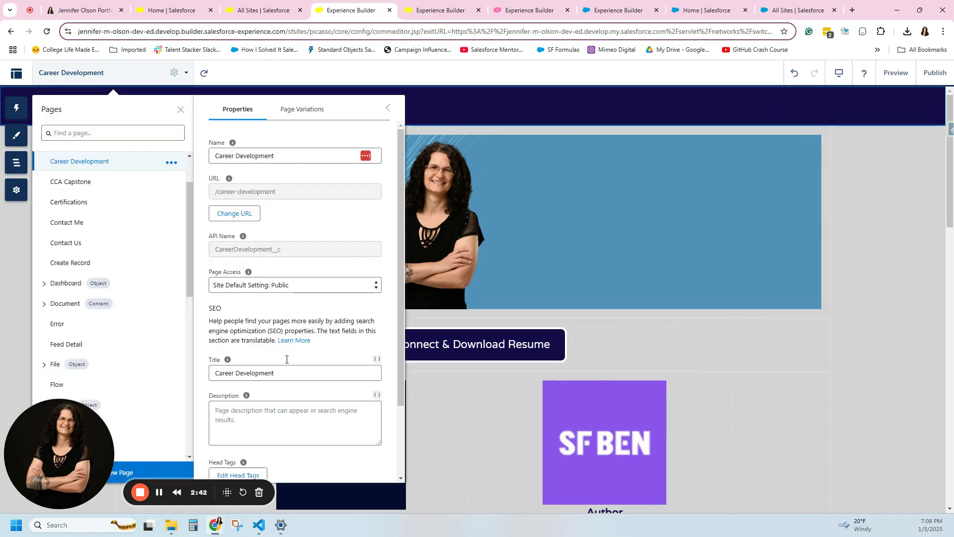
pyautogui.scroll(-2, 336, 321)
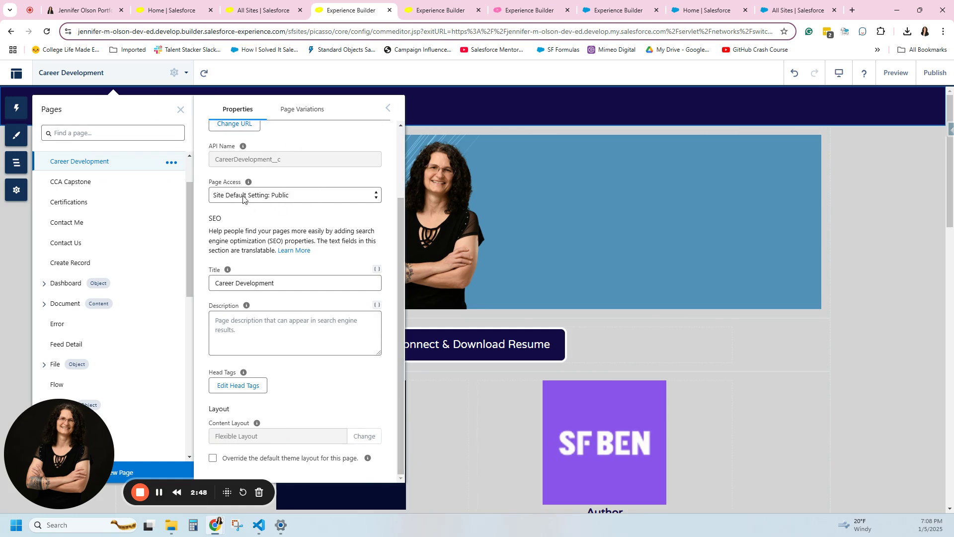
pyautogui.scroll(2, 295, 189)
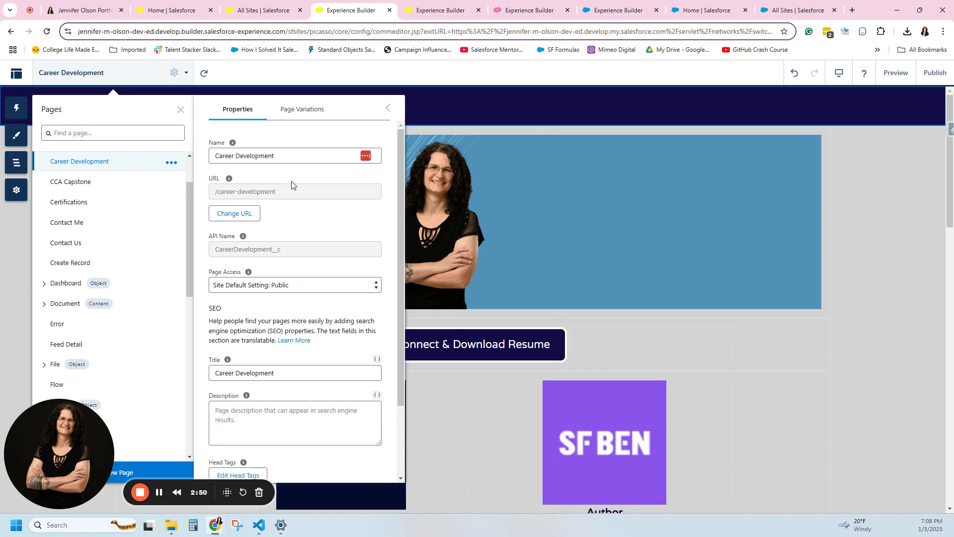
pyautogui.click(16, 190)
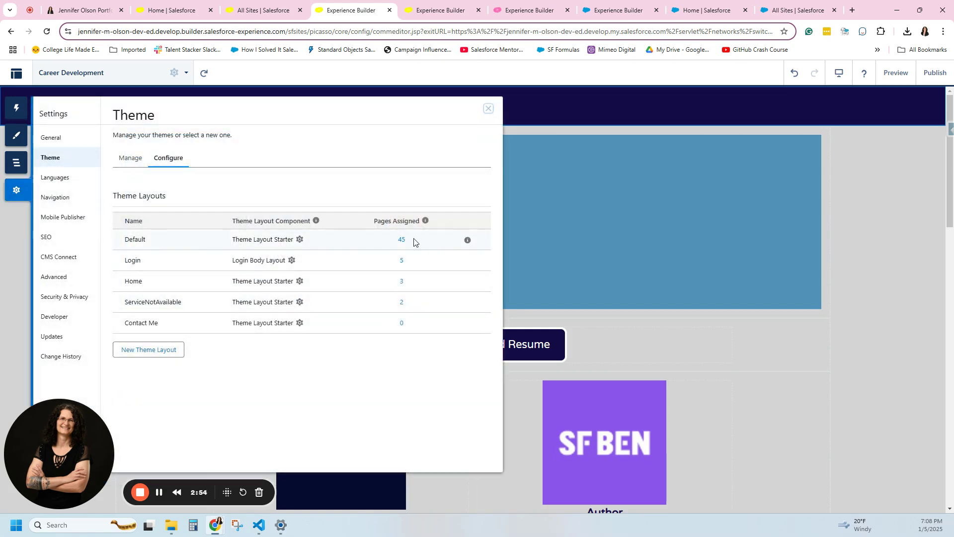
pyautogui.click(487, 110)
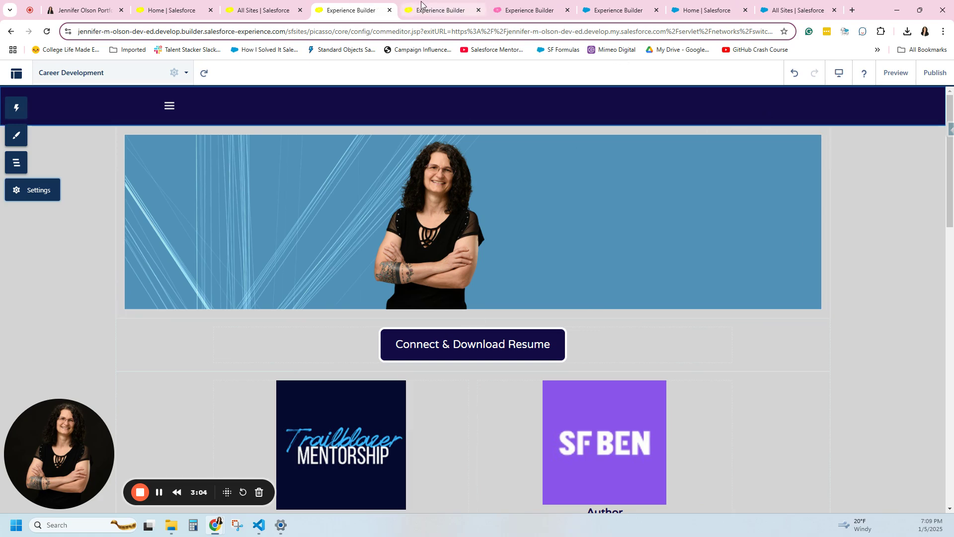
# - Switch to the builder of the site with the "Welcome!" home page and check its current theme
pyautogui.click(506, 12)
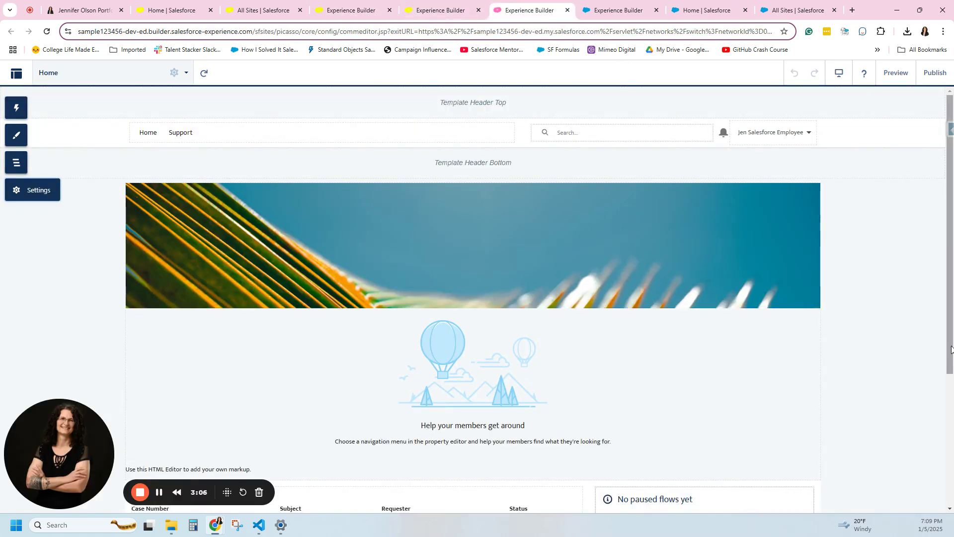
pyautogui.click(440, 10)
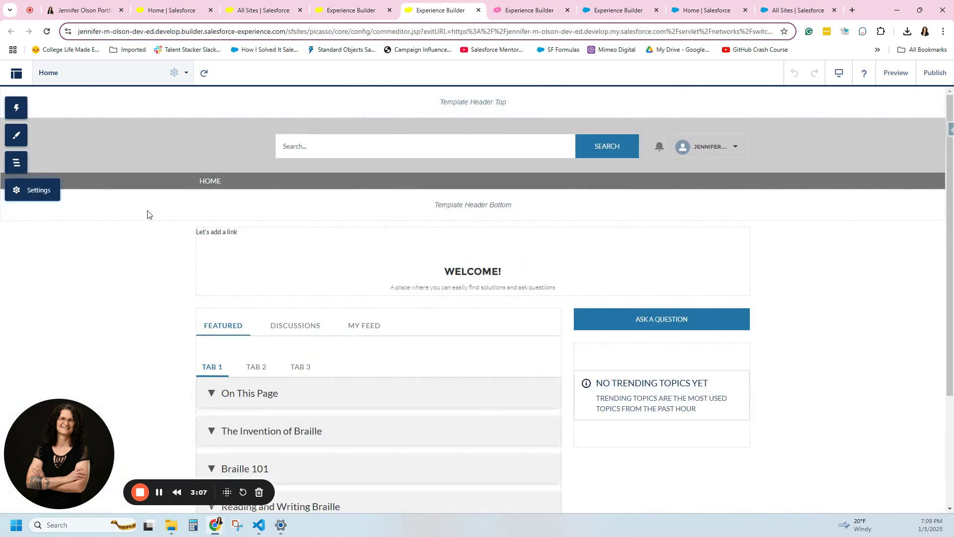
pyautogui.click(42, 196)
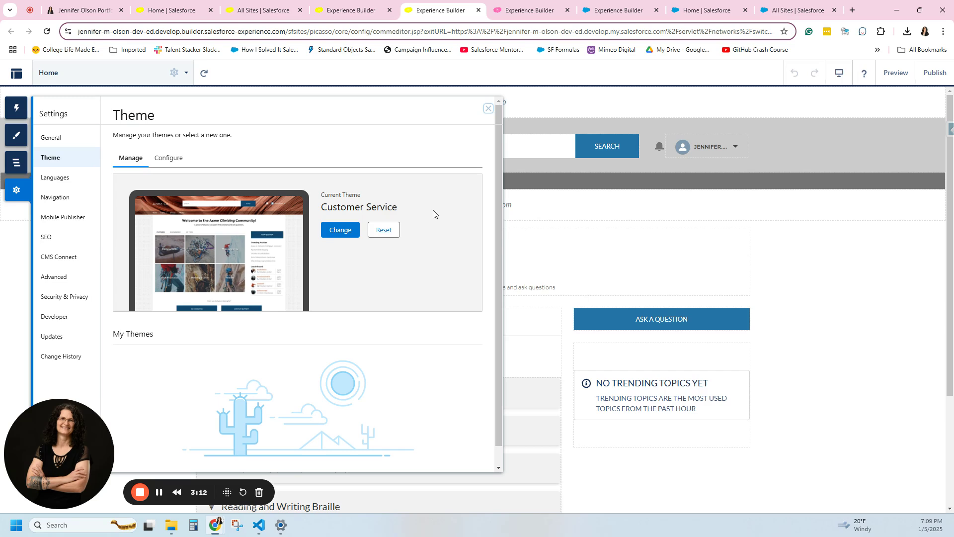
pyautogui.click(486, 112)
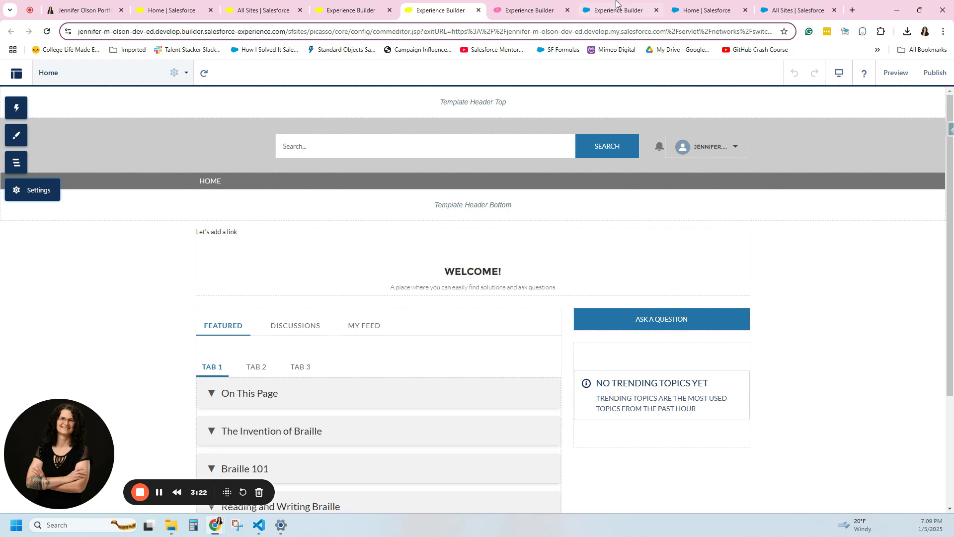
# - Switch to the builder of the site with the palm-leaf banner and check its current theme
pyautogui.click(515, 15)
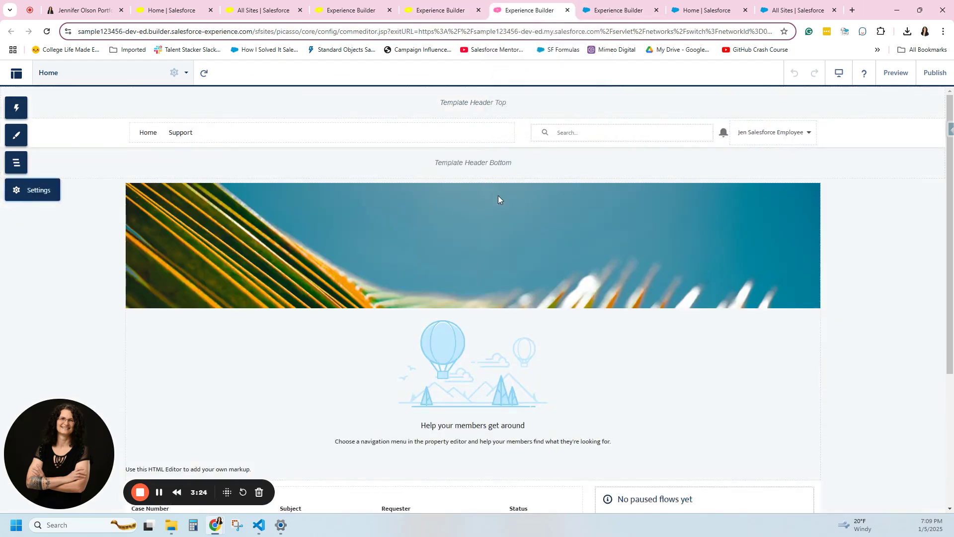
pyautogui.click(43, 190)
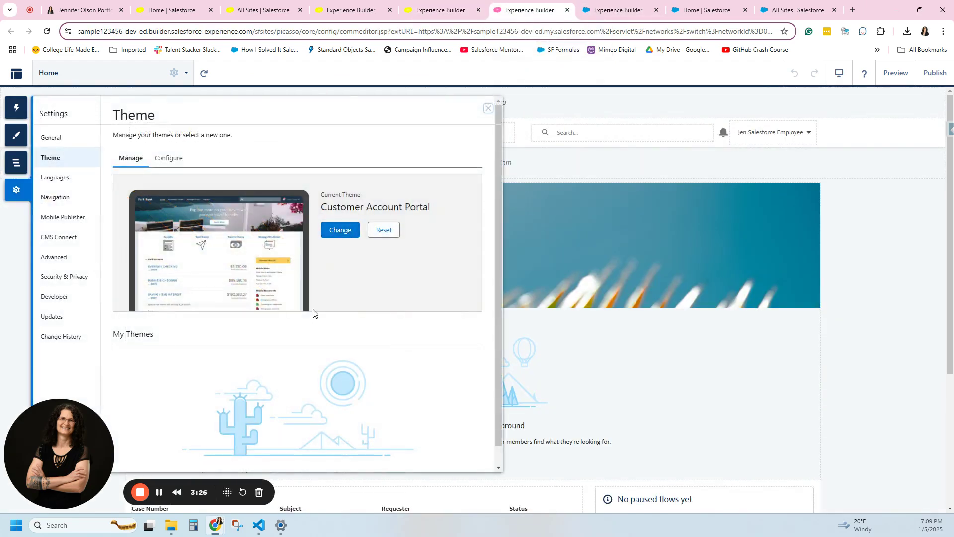
pyautogui.click(489, 108)
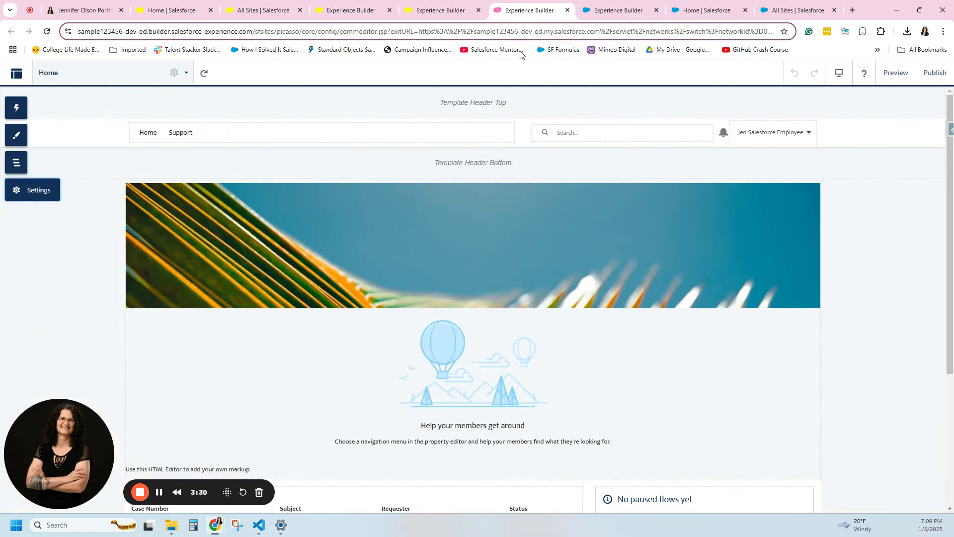
# - Switch to the builder of the Ursa Major site and dismiss the HTML Editor component's properties
pyautogui.click(797, 10)
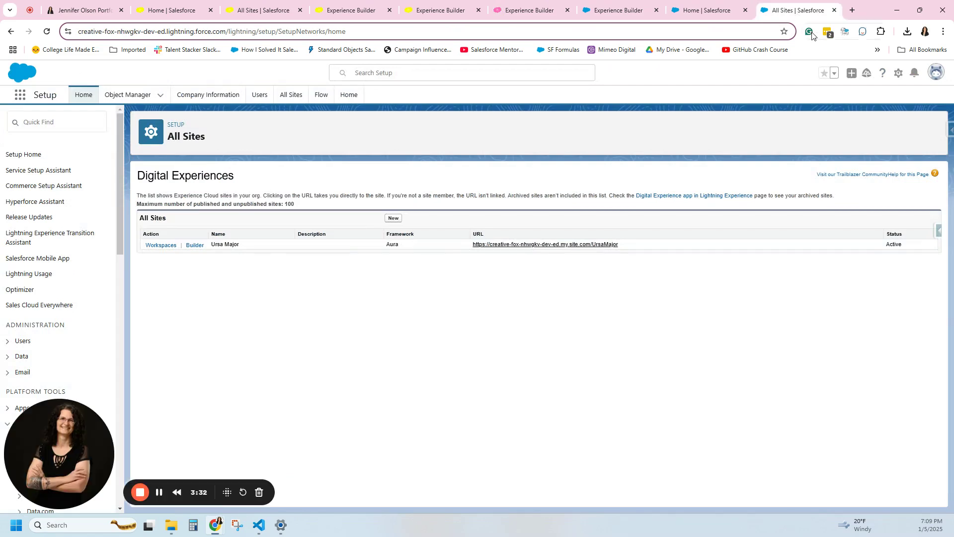
pyautogui.click(616, 10)
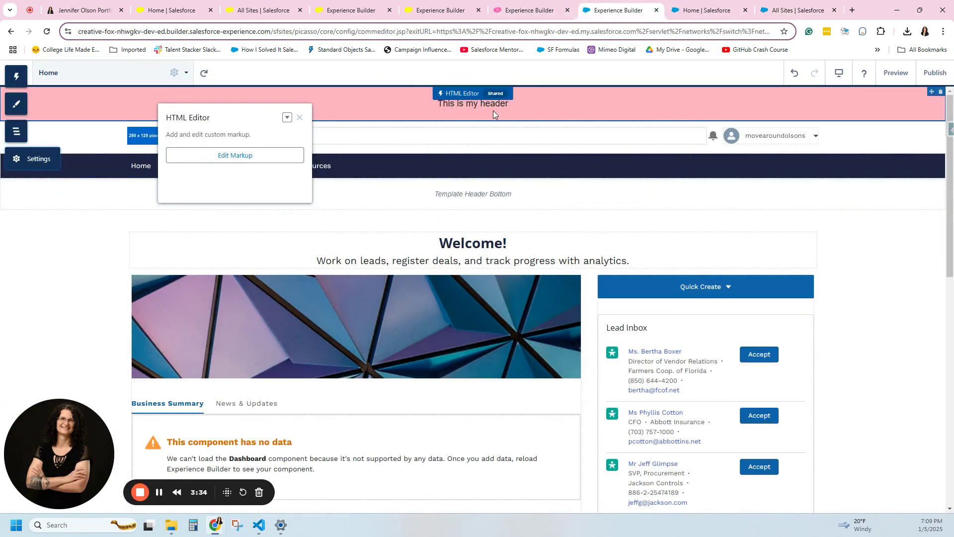
pyautogui.click(299, 117)
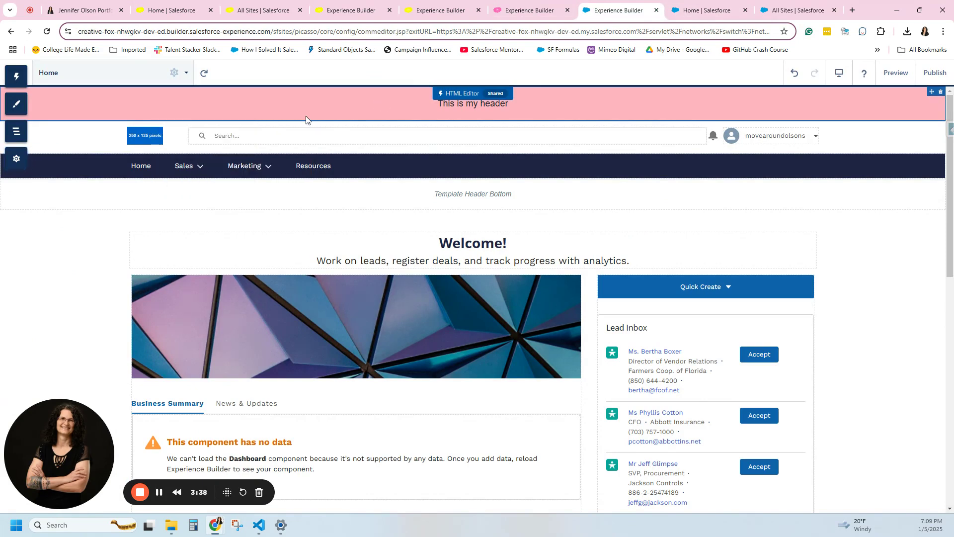
# - Copy the full markup of the header's HTML Editor component and delete the component from the page
pyautogui.doubleClick(408, 100)
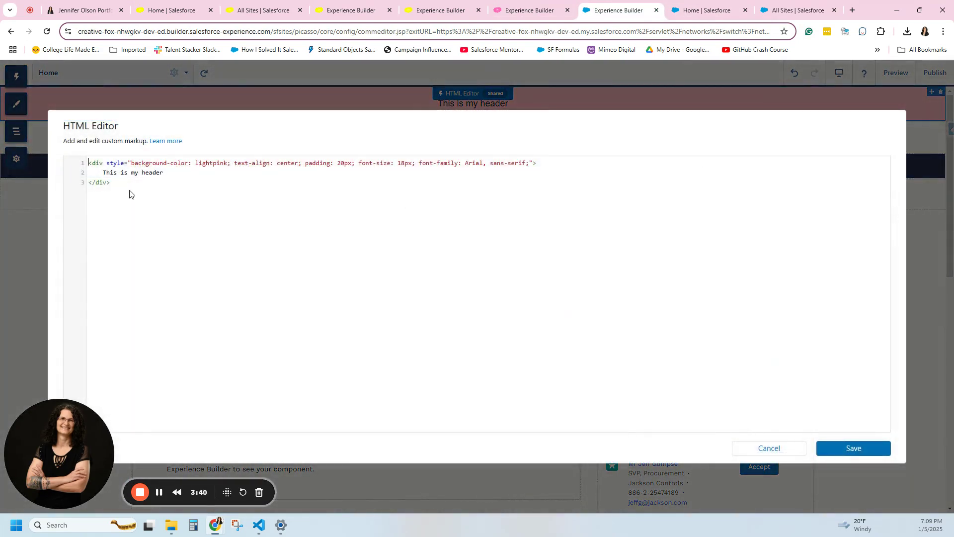
pyautogui.moveTo(89, 183); pyautogui.dragTo(82, 164)
pyautogui.rightClick(109, 163)
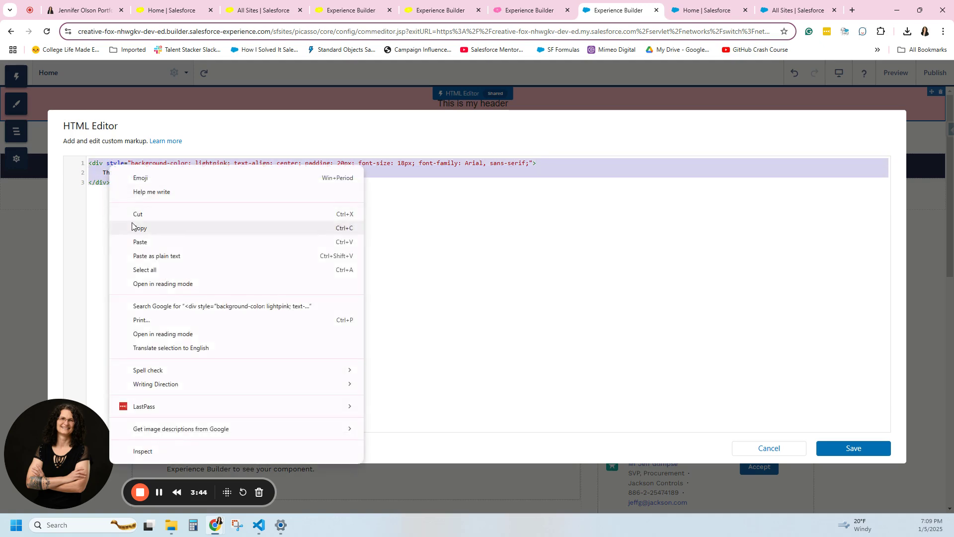
pyautogui.click(167, 218)
pyautogui.click(827, 449)
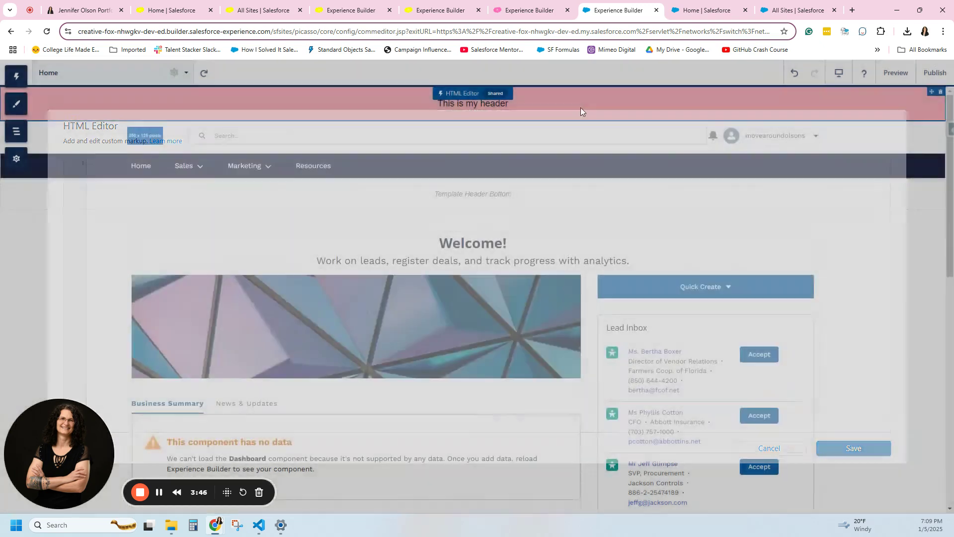
pyautogui.click(940, 92)
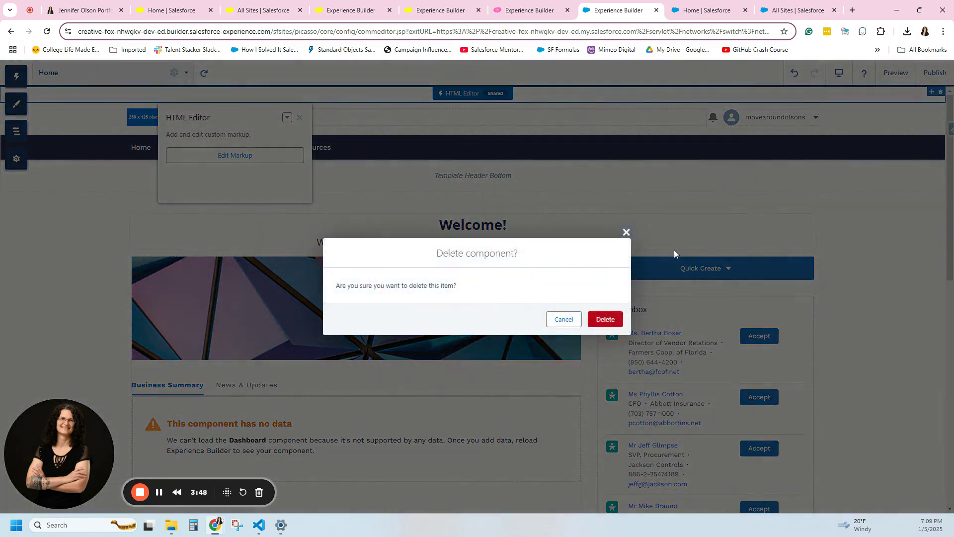
pyautogui.click(605, 319)
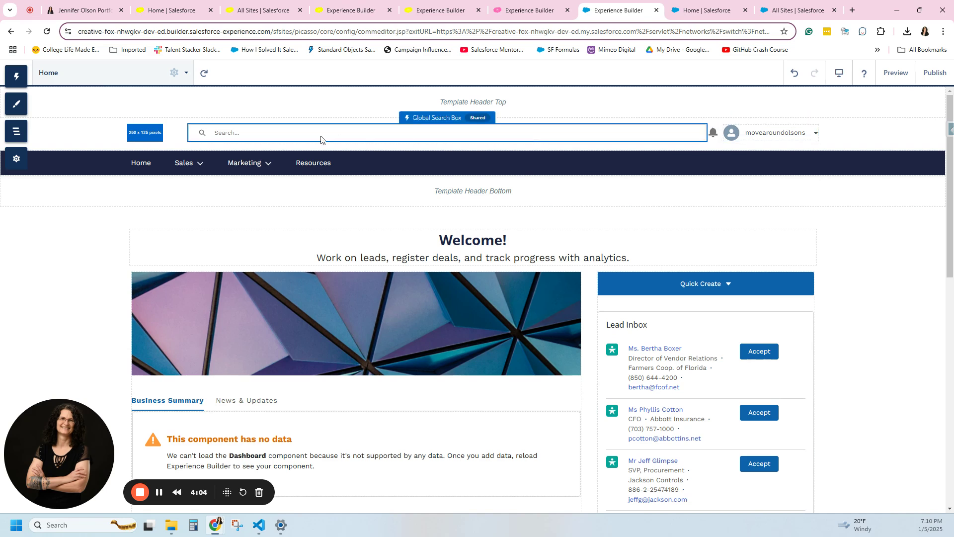
# - Review the header's Navigation Menu component properties and close them
pyautogui.click(74, 171)
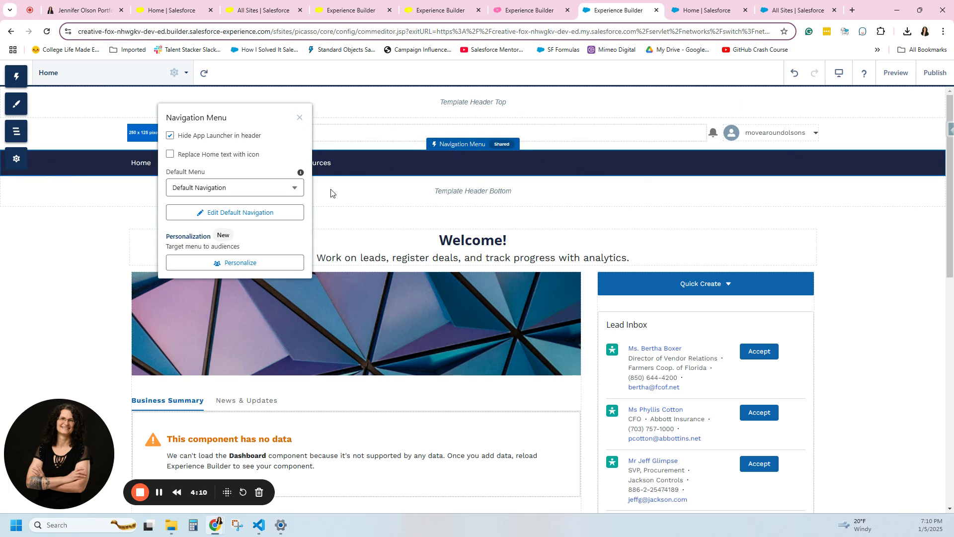
pyautogui.click(300, 117)
pyautogui.click(502, 168)
pyautogui.click(66, 94)
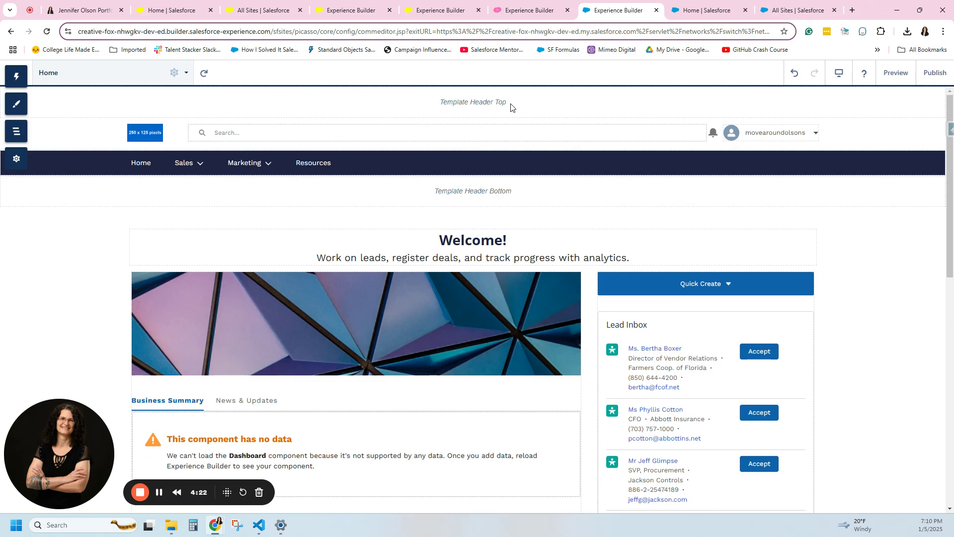
# - Search the components for "rich" and place a Rich Content Editor in the Template Header Top region
pyautogui.click(13, 77)
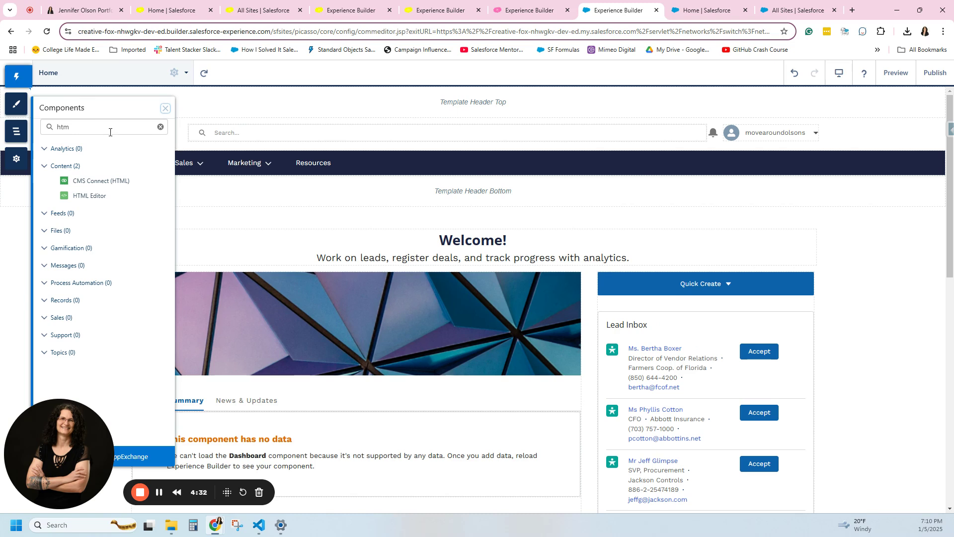
pyautogui.moveTo(101, 128); pyautogui.dragTo(49, 124)
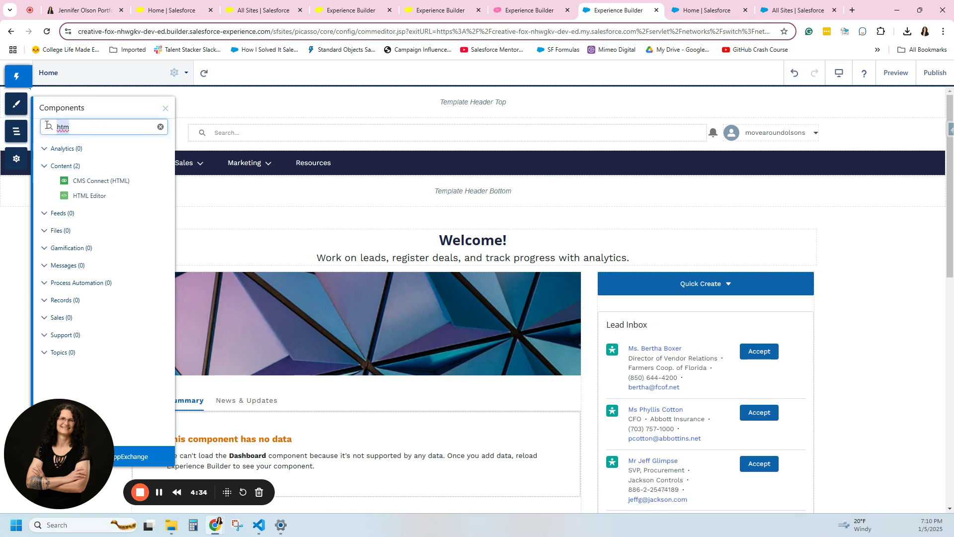
pyautogui.write('rich')
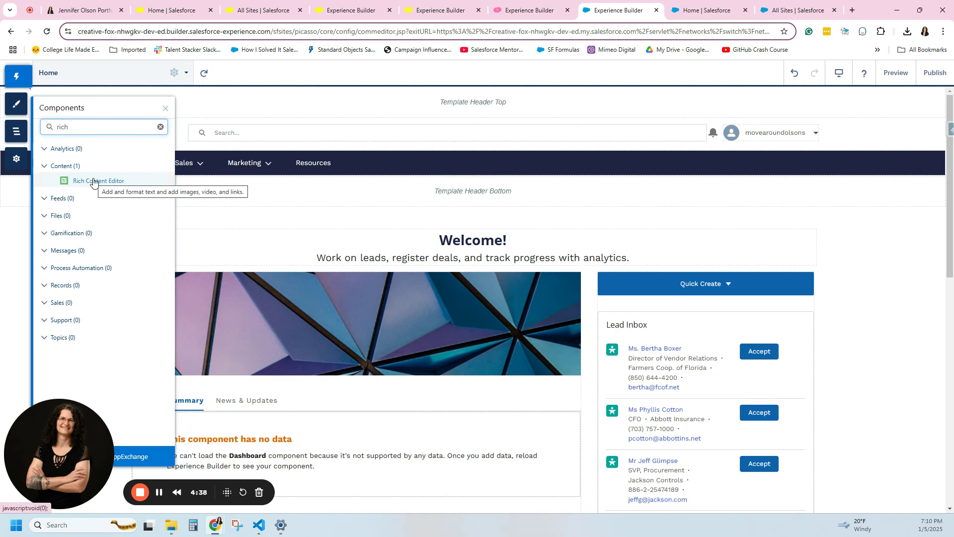
pyautogui.moveTo(94, 183); pyautogui.dragTo(281, 102)
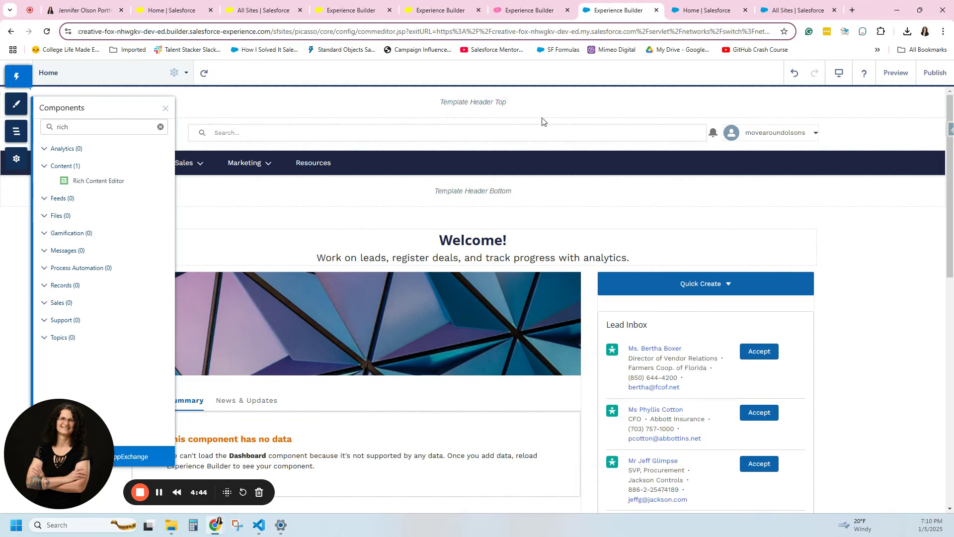
# - Center the Rich Content Editor's placeholder text and set its size to 26px
pyautogui.click(166, 92)
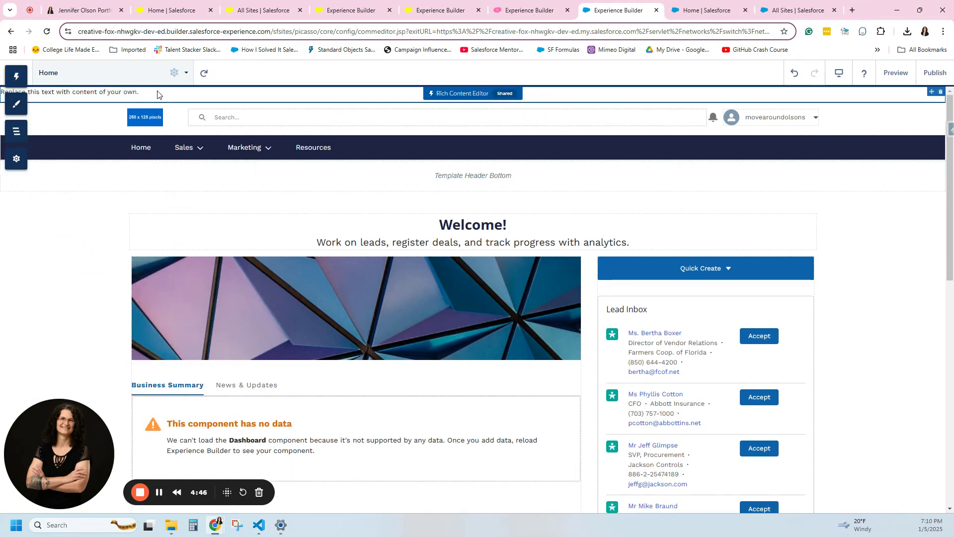
pyautogui.moveTo(142, 92); pyautogui.dragTo(3, 91)
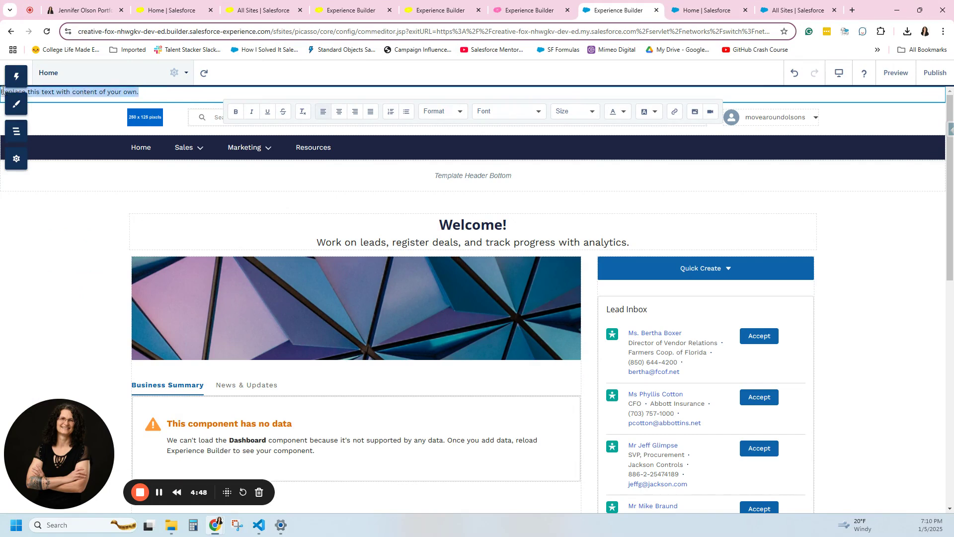
pyautogui.click(340, 114)
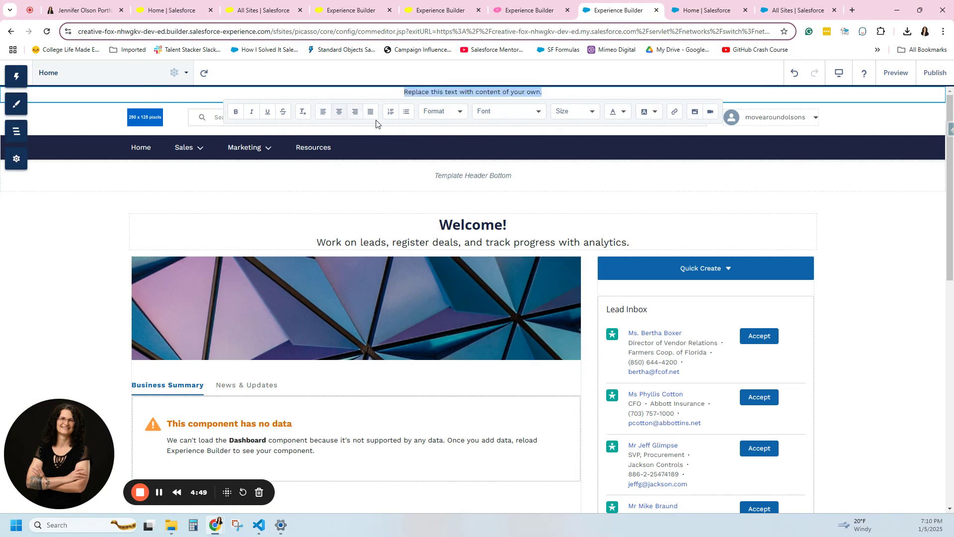
pyautogui.click(571, 114)
pyautogui.scroll(-5, 583, 213)
pyautogui.click(577, 211)
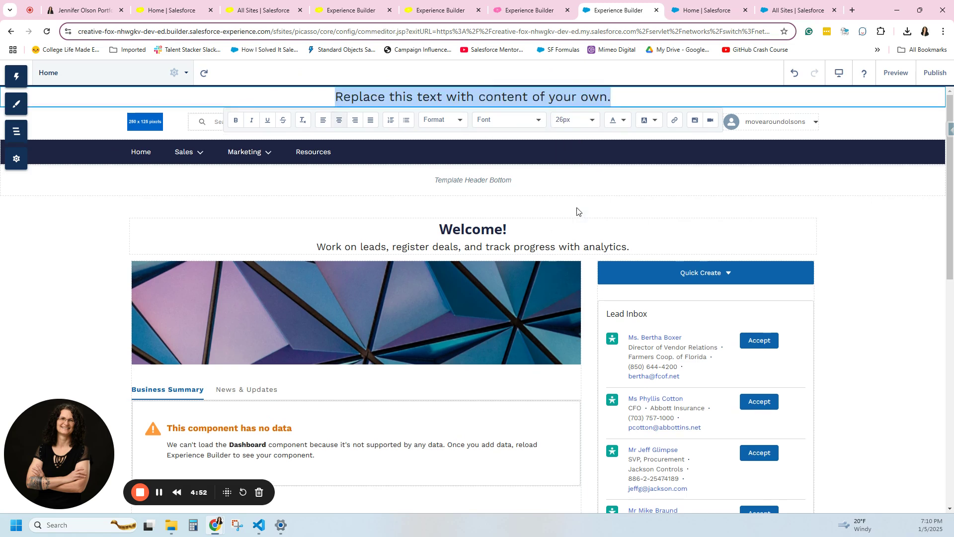
pyautogui.click(684, 203)
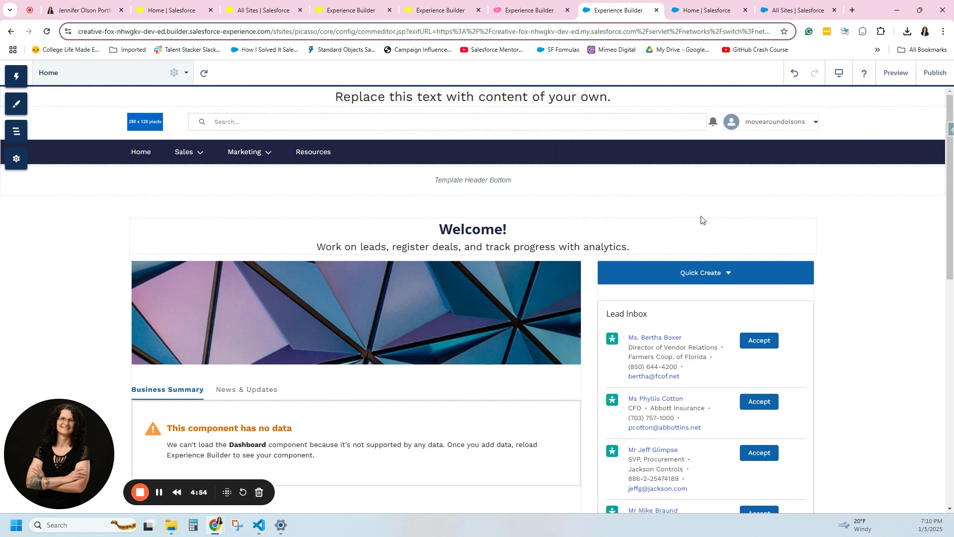
# - Delete the Rich Content Editor component from the Template Header Top region
pyautogui.click(613, 102)
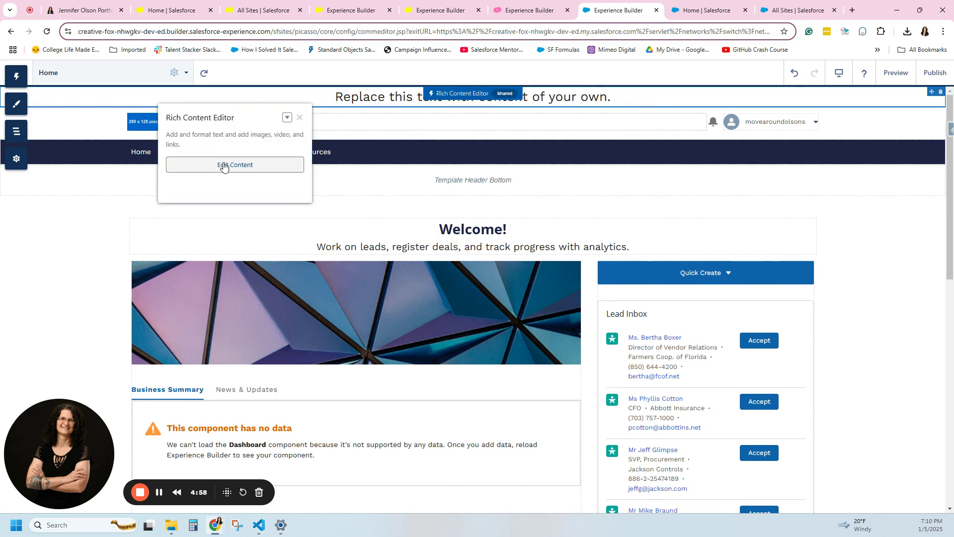
pyautogui.click(286, 118)
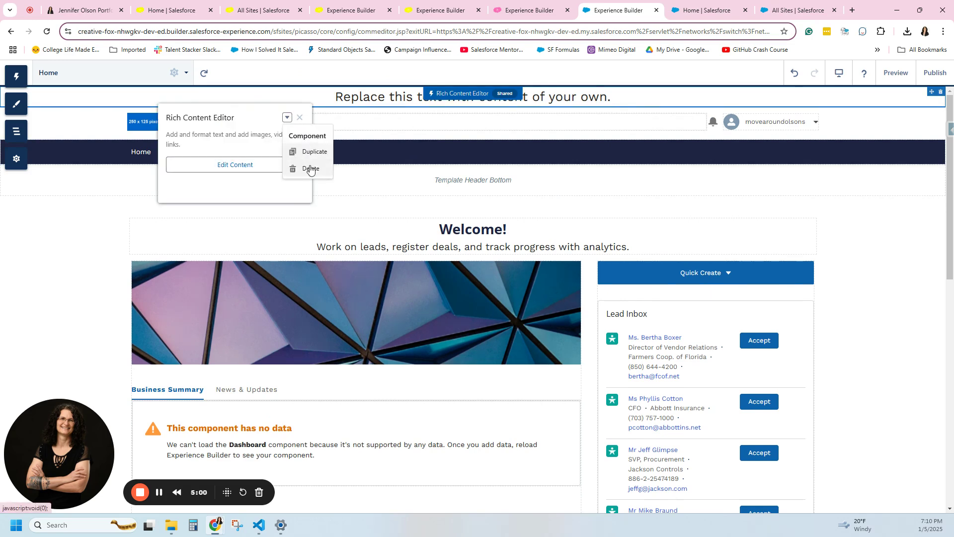
pyautogui.click(296, 170)
pyautogui.click(605, 319)
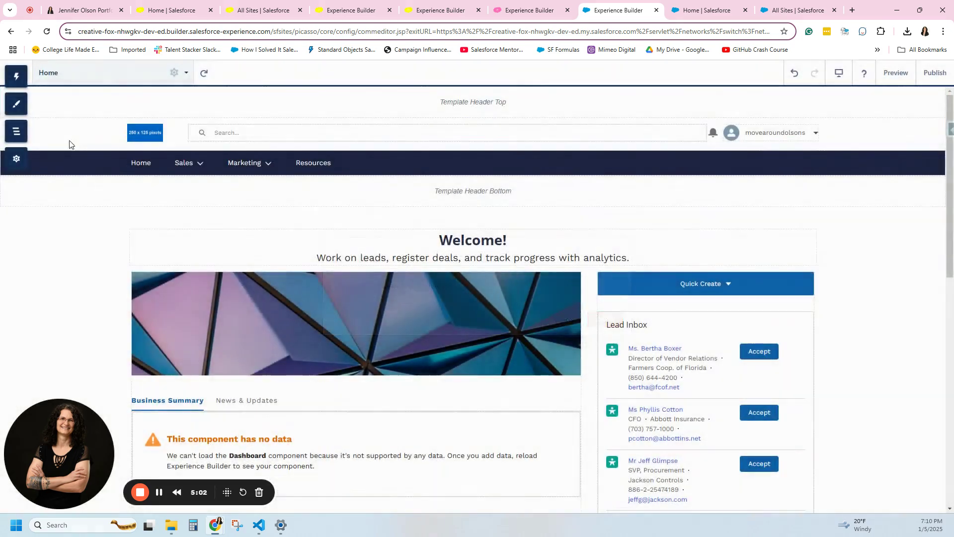
# - Search the components for "html" and place an HTML Editor in the Template Header Top region
pyautogui.click(16, 104)
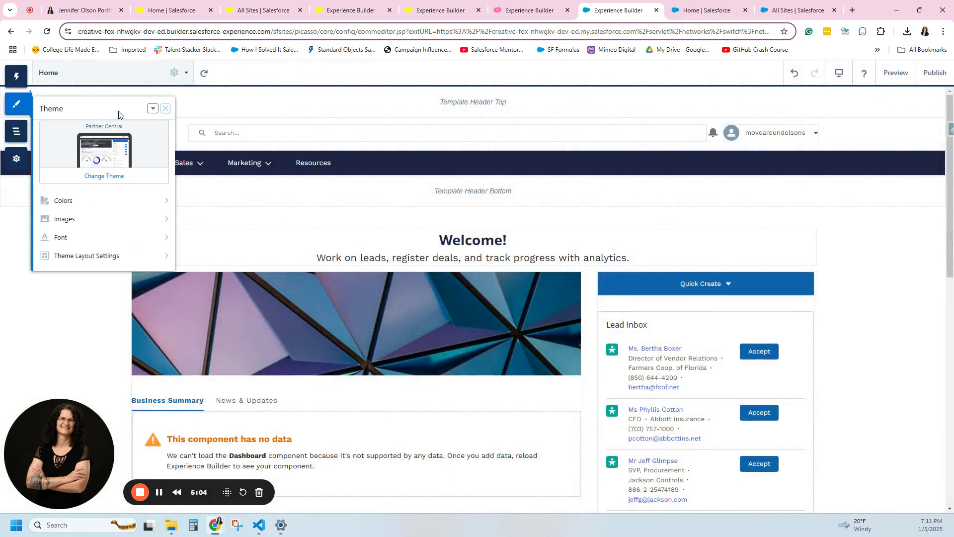
pyautogui.click(151, 110)
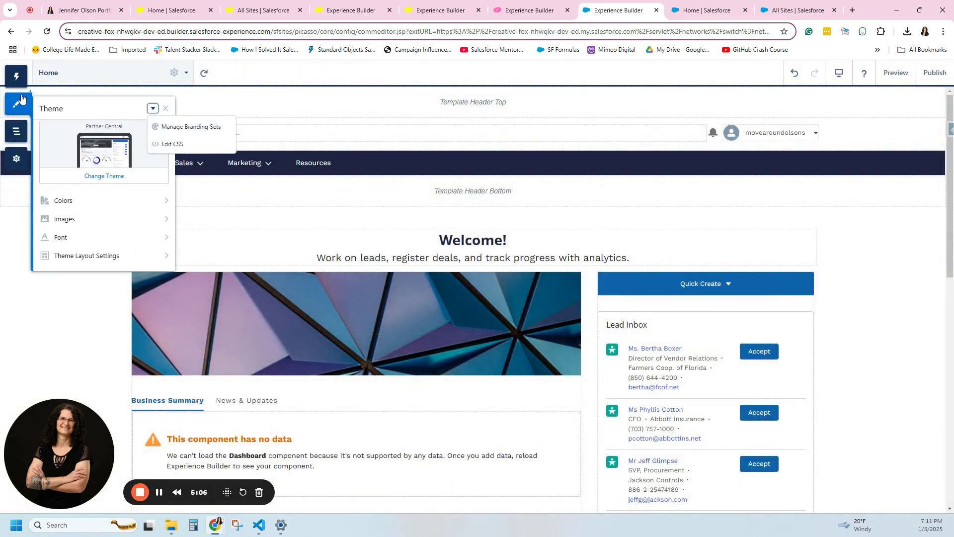
pyautogui.click(16, 76)
pyautogui.moveTo(85, 130); pyautogui.dragTo(45, 129)
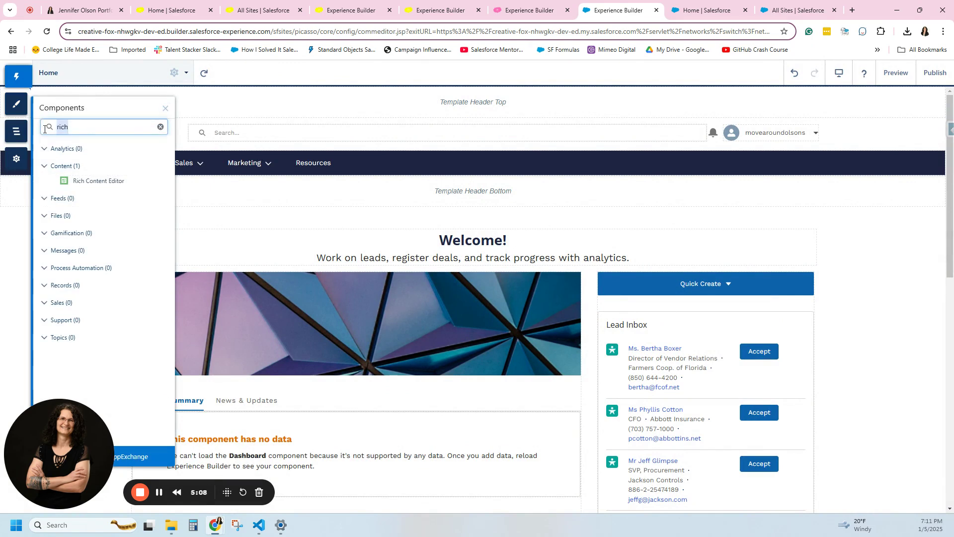
pyautogui.write('html')
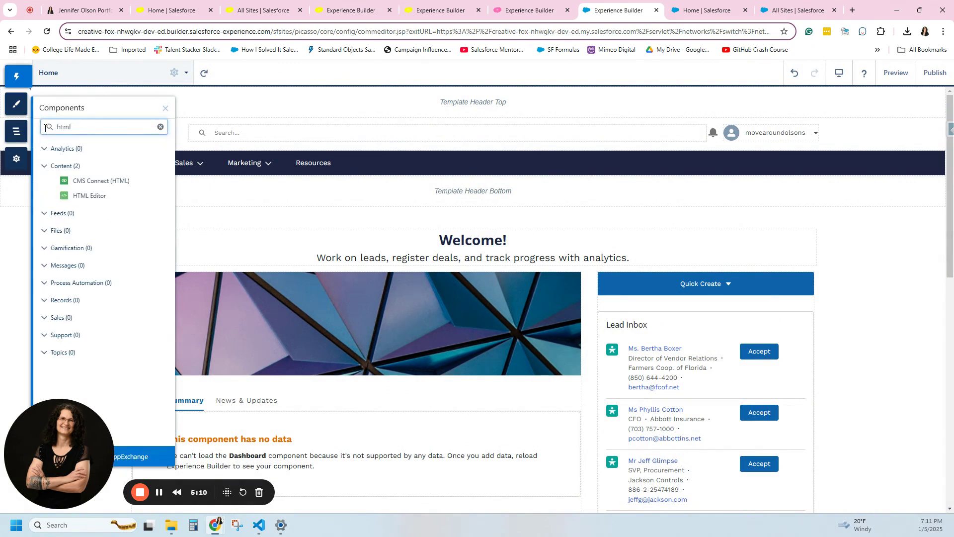
pyautogui.moveTo(81, 196); pyautogui.dragTo(364, 93)
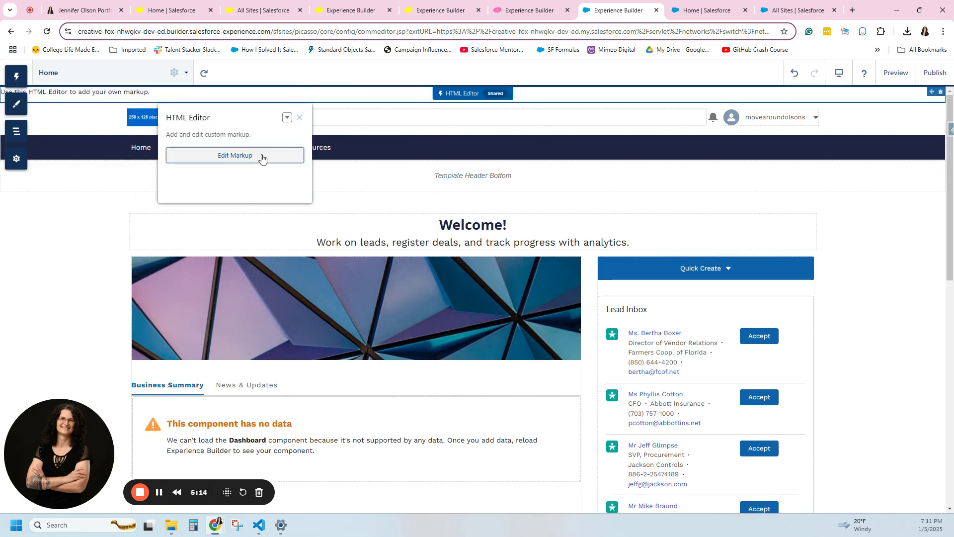
# - Replace the HTML Editor's placeholder with the copied "This is my header" markup, save it, and close the component's properties
pyautogui.click(262, 155)
pyautogui.moveTo(298, 163); pyautogui.dragTo(90, 164)
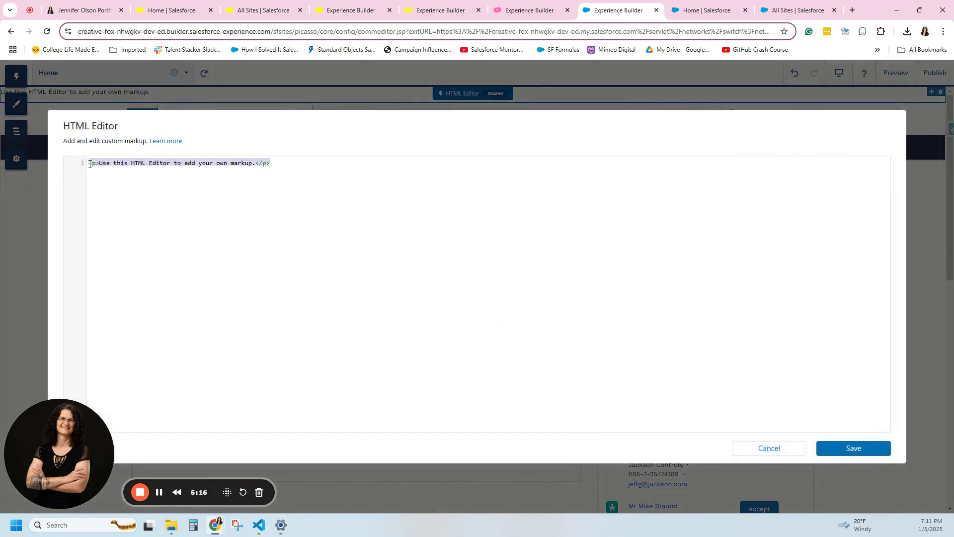
pyautogui.rightClick(131, 168)
pyautogui.click(209, 241)
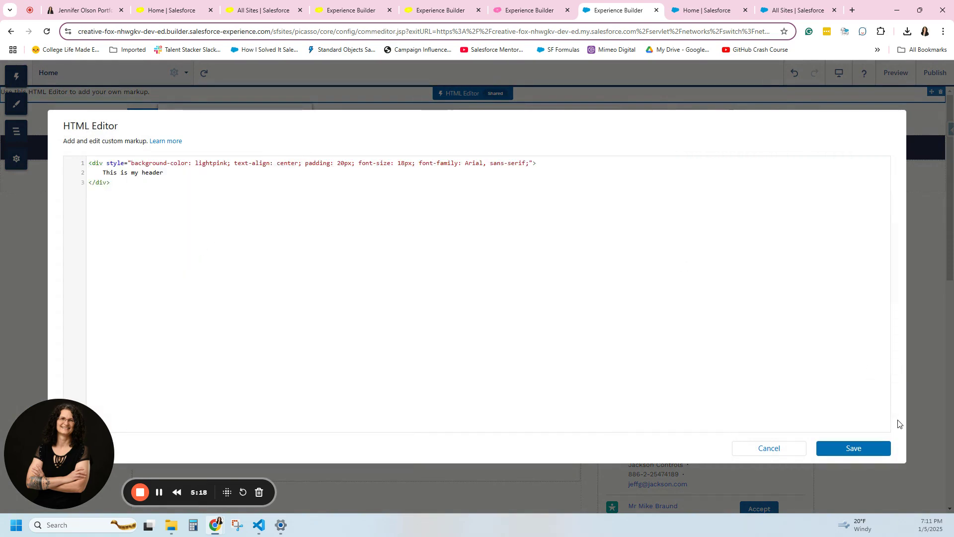
pyautogui.click(848, 448)
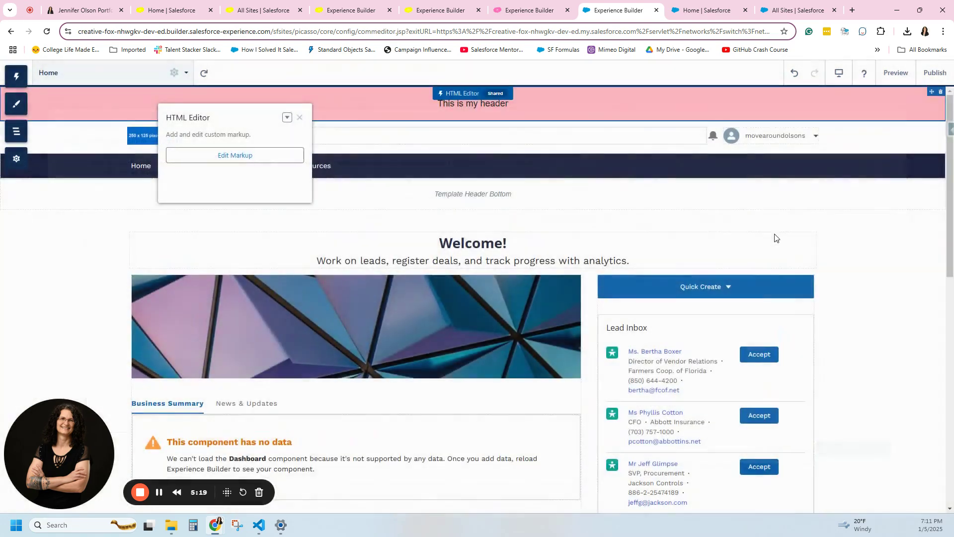
pyautogui.click(300, 117)
# - Preview the header on the Home page and on the Opportunities list under Sales, and return to the builder
pyautogui.click(896, 73)
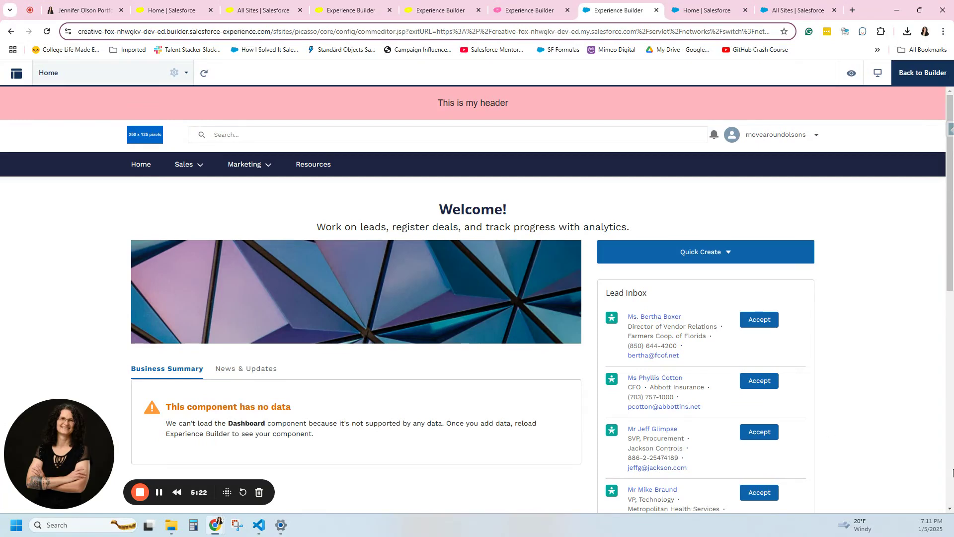
pyautogui.click(916, 85)
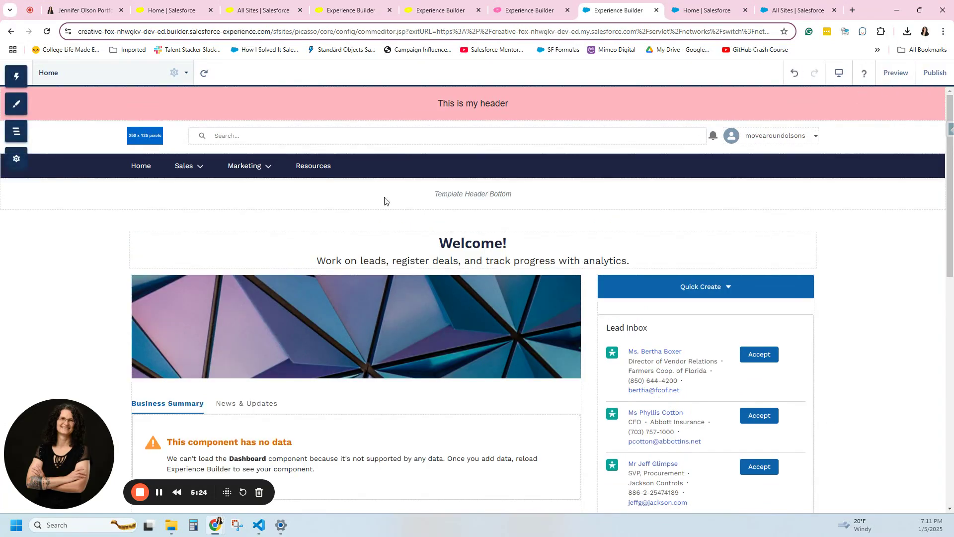
pyautogui.click(890, 73)
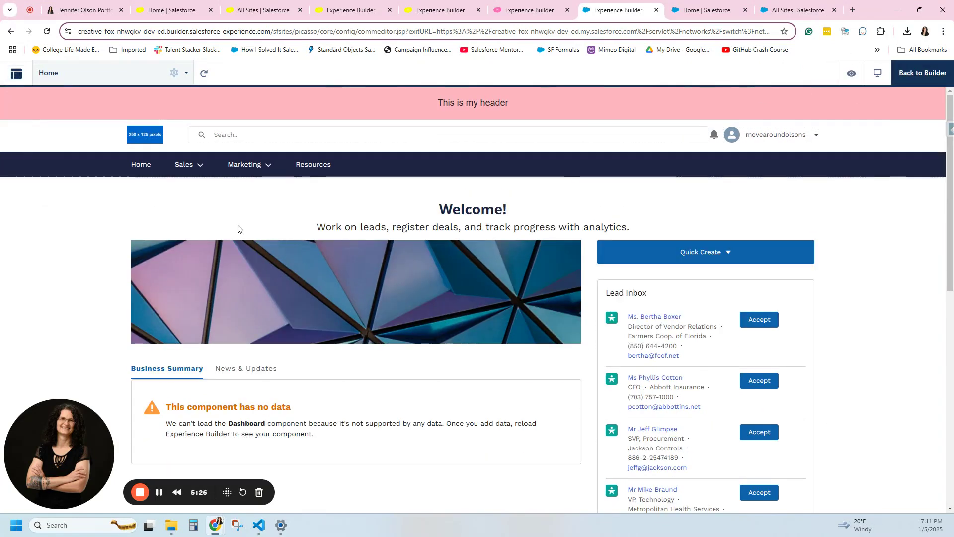
pyautogui.click(185, 165)
pyautogui.click(200, 187)
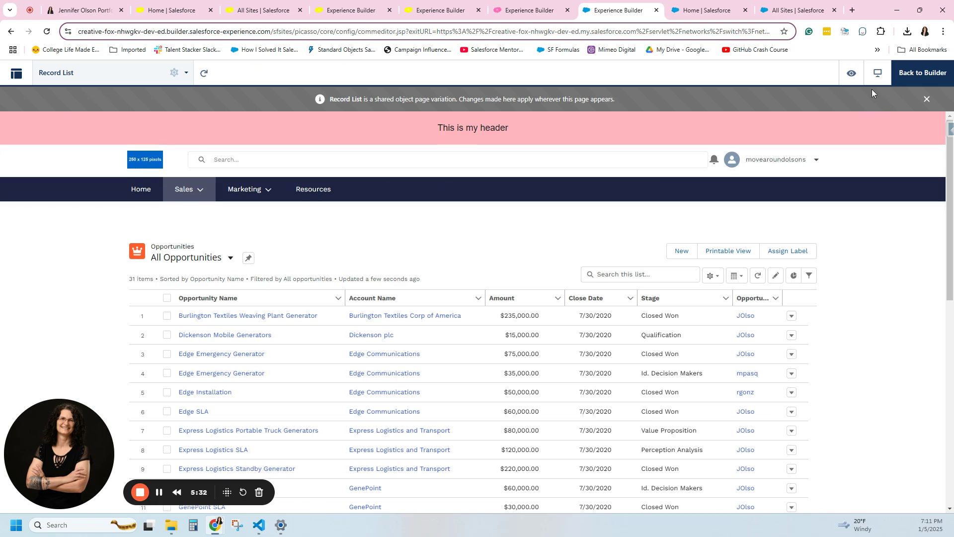
pyautogui.click(919, 79)
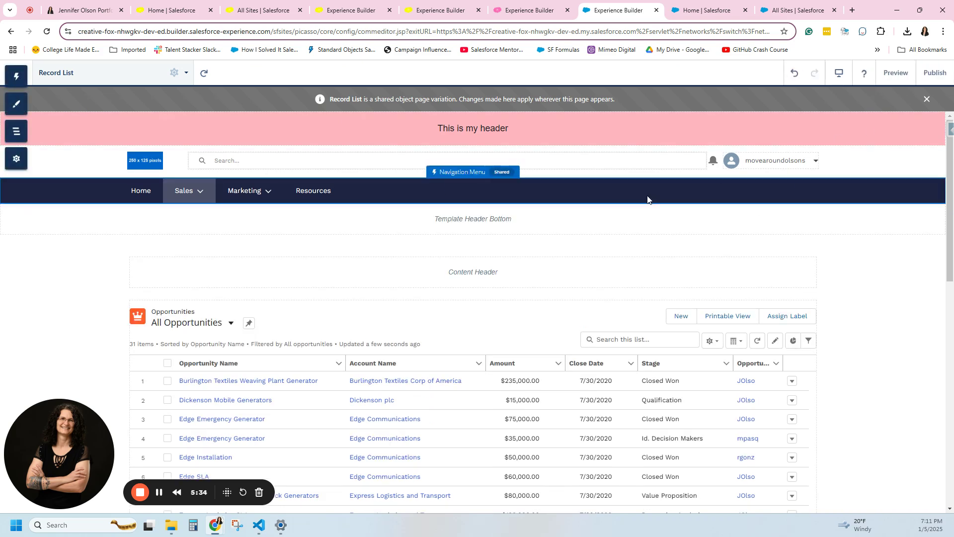
# - Inspect the Navigation Menu and HTML Editor components on the Record List page and preview that page
pyautogui.click(601, 187)
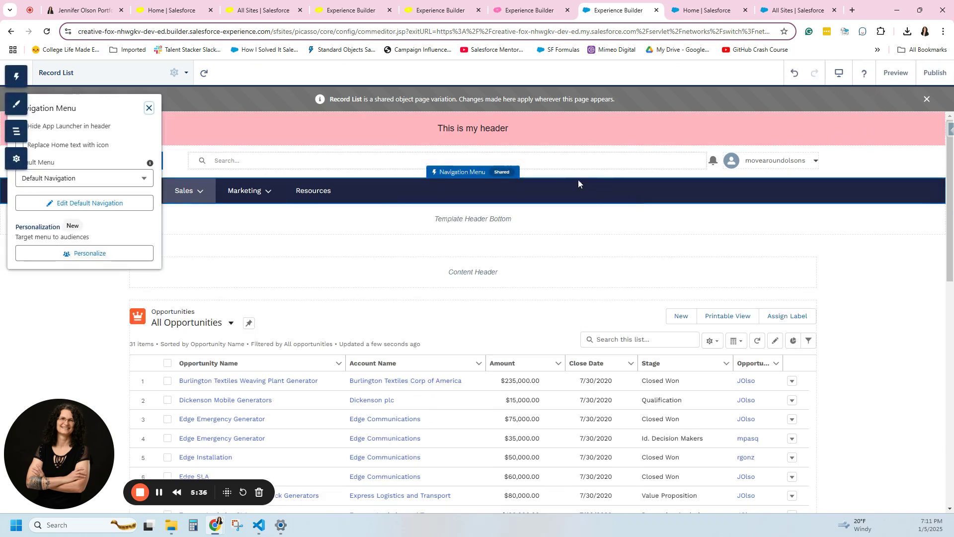
pyautogui.click(329, 121)
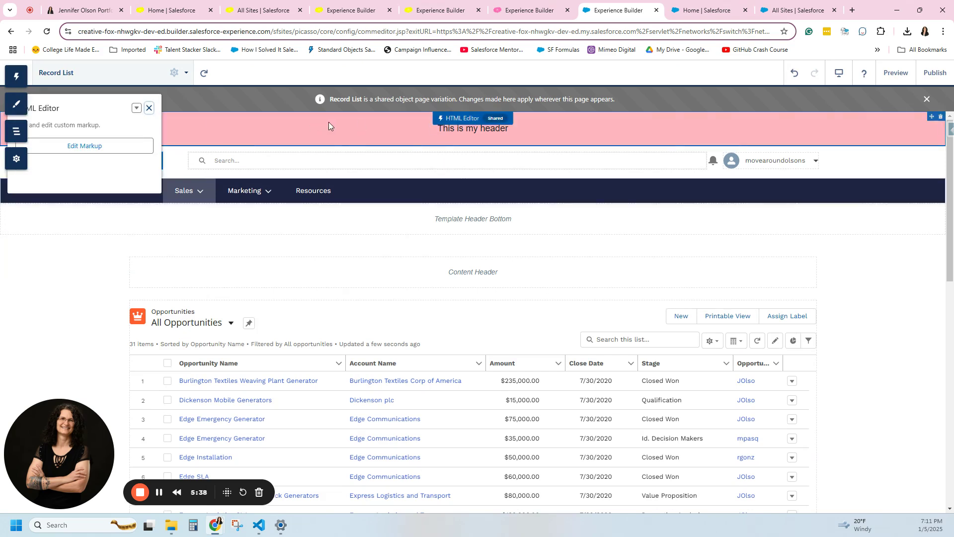
pyautogui.click(892, 75)
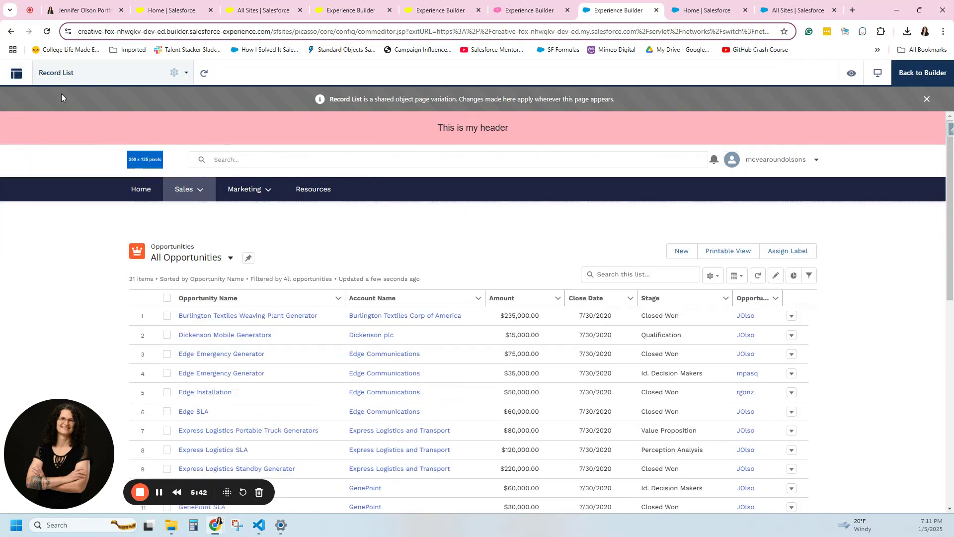
# - Switch the site preview from the Record List page to the Home page
pyautogui.click(60, 72)
pyautogui.scroll(5, 96, 180)
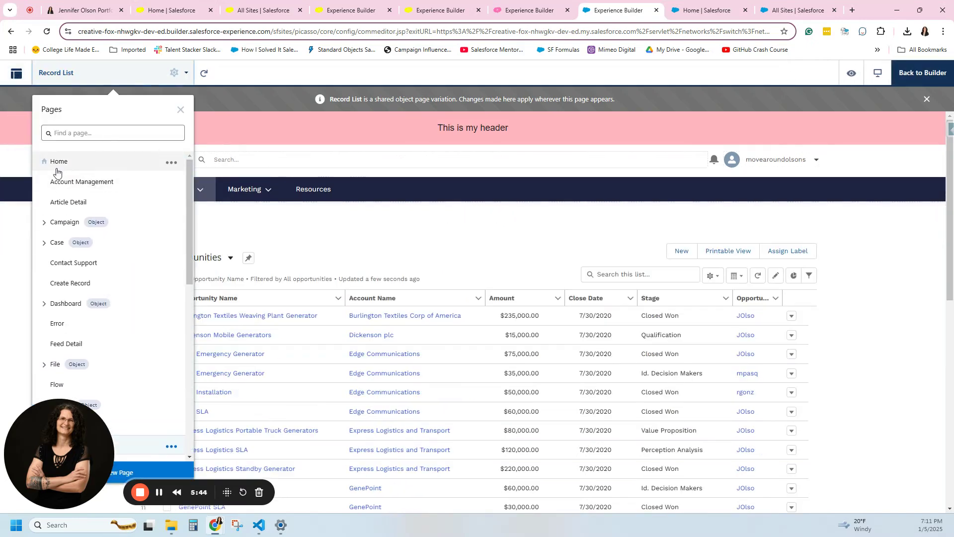
pyautogui.click(87, 164)
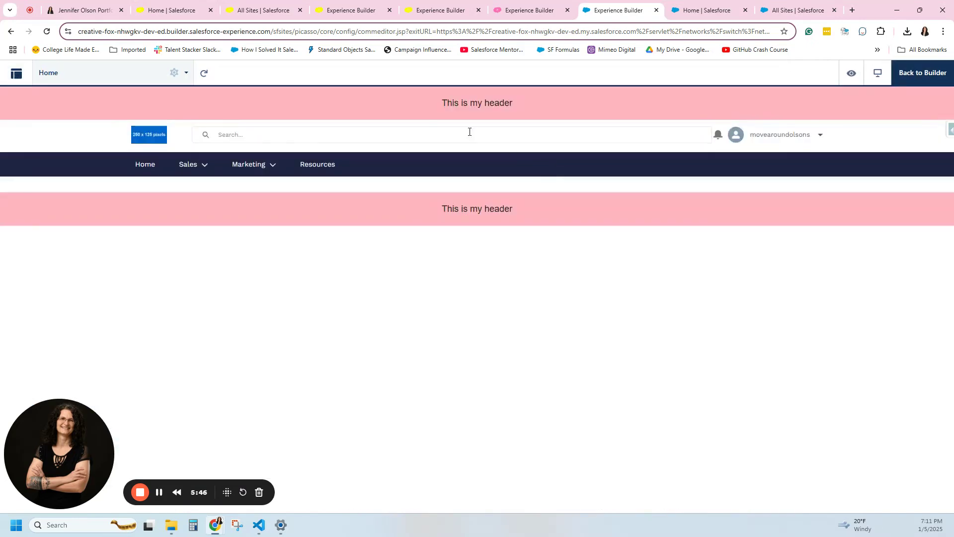
# - Switch to the portfolio site's Career Development page and inspect the Compact Header's Background & Borders and Links settings
pyautogui.click(345, 14)
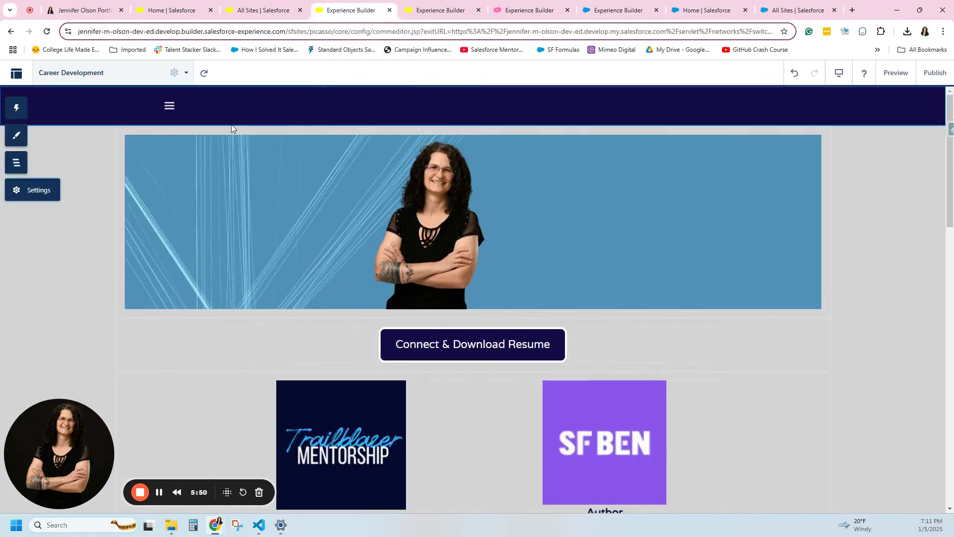
pyautogui.click(416, 105)
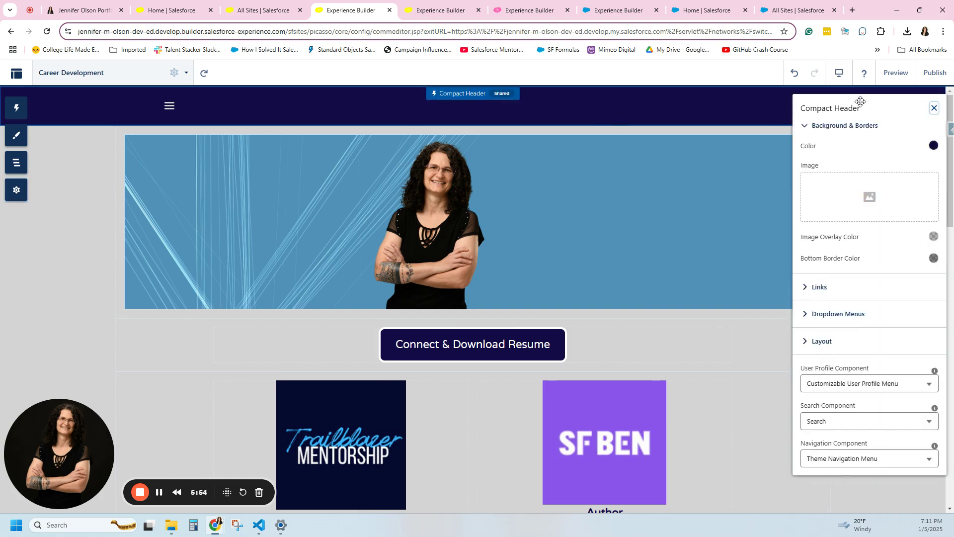
pyautogui.moveTo(863, 111); pyautogui.dragTo(804, 95)
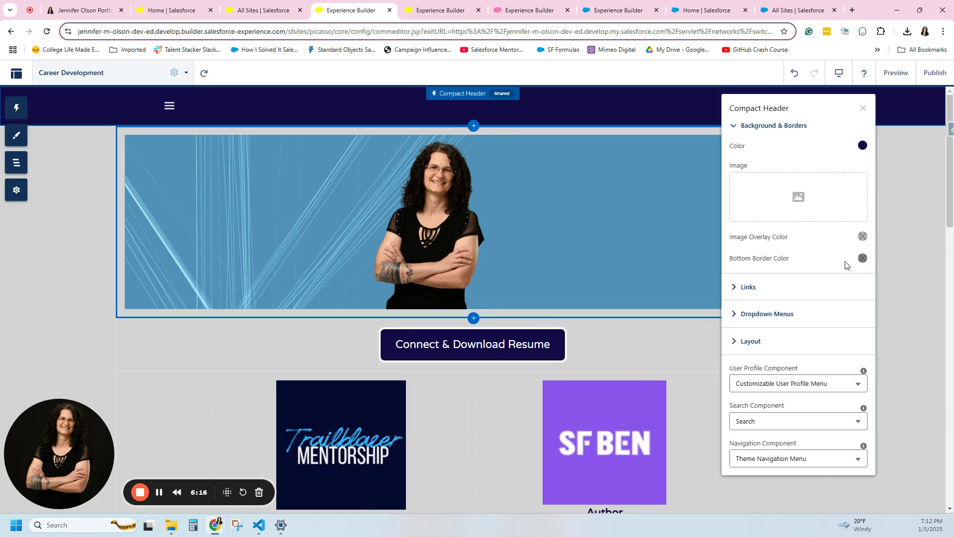
pyautogui.click(739, 288)
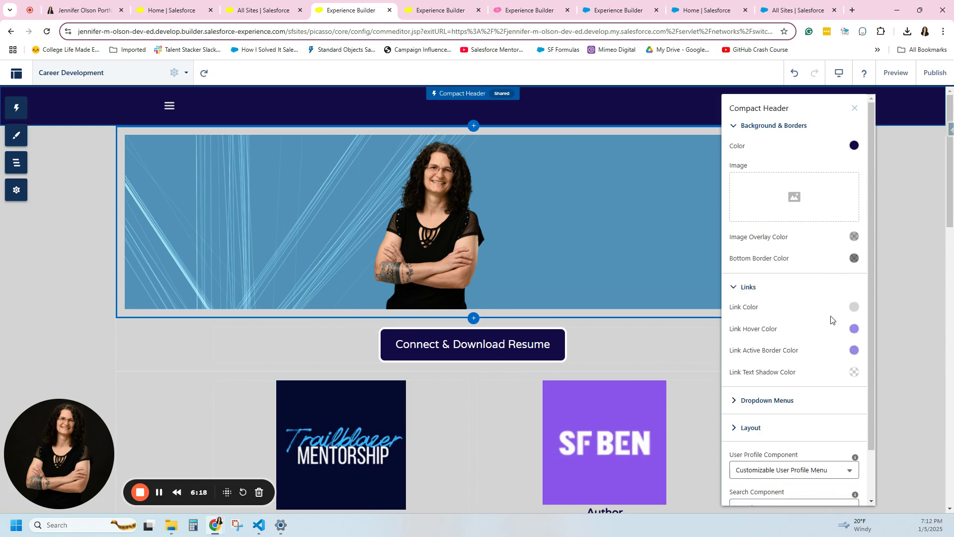
pyautogui.click(170, 105)
pyautogui.click(173, 104)
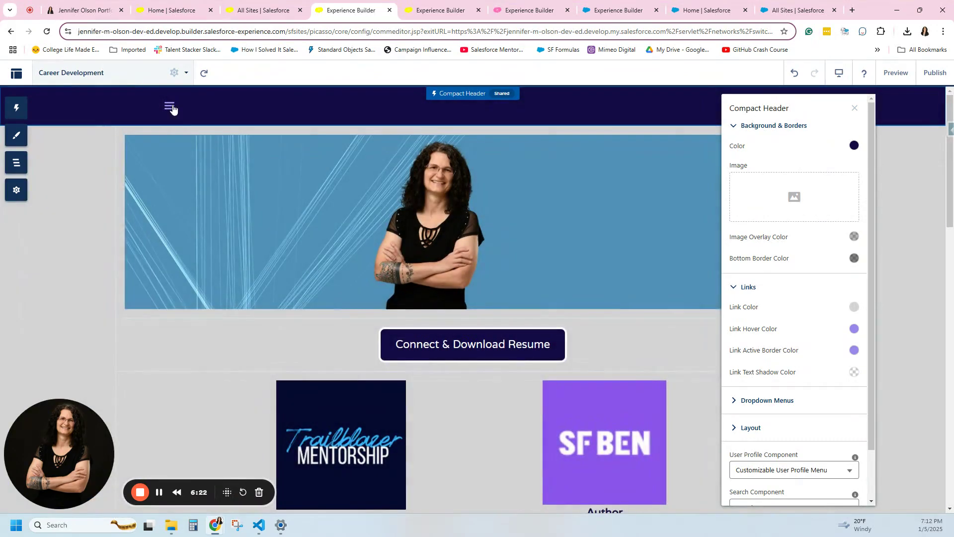
# - Examine the Compact Header's Dropdown Menus colors against the opened slide-out navigation, and expose its Layout settings
pyautogui.click(742, 408)
pyautogui.scroll(-2, 785, 407)
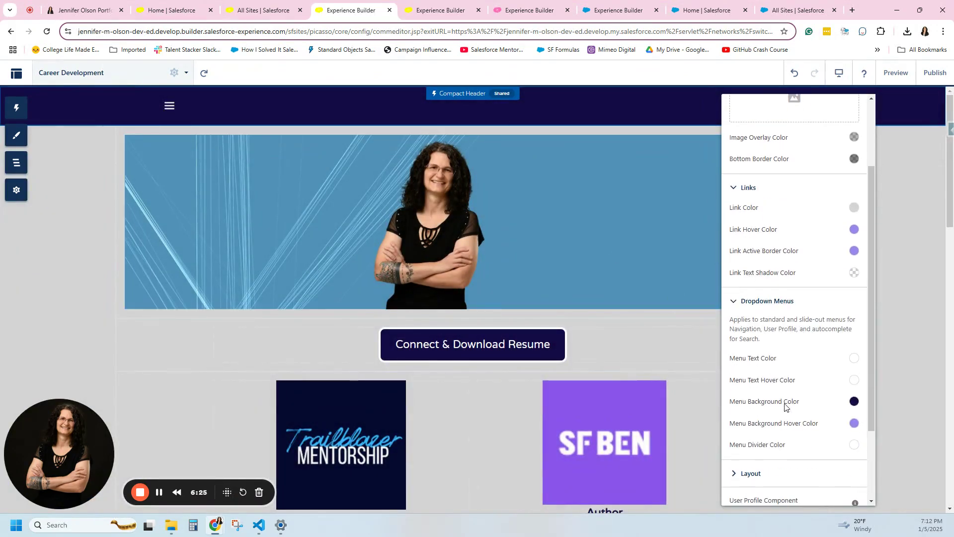
pyautogui.click(733, 304)
pyautogui.click(733, 346)
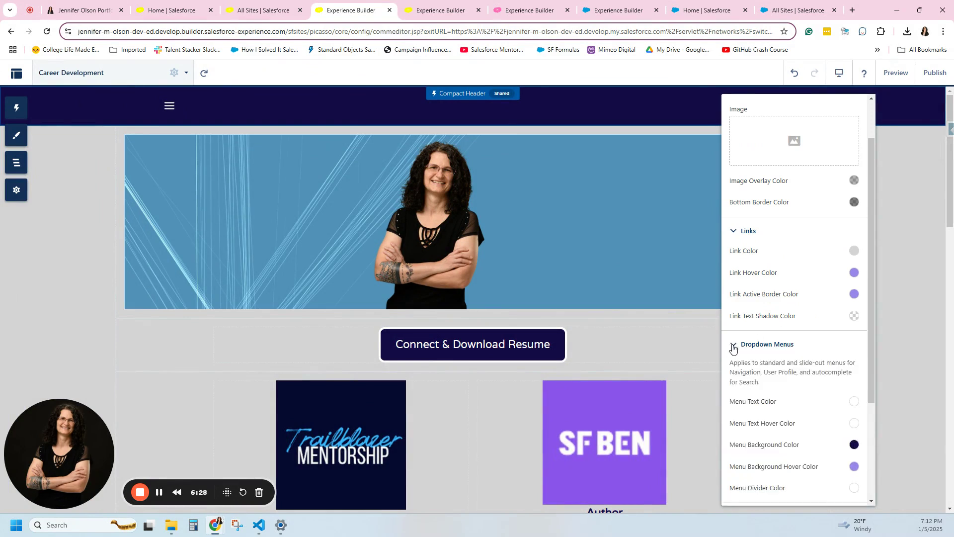
pyautogui.scroll(-2, 820, 437)
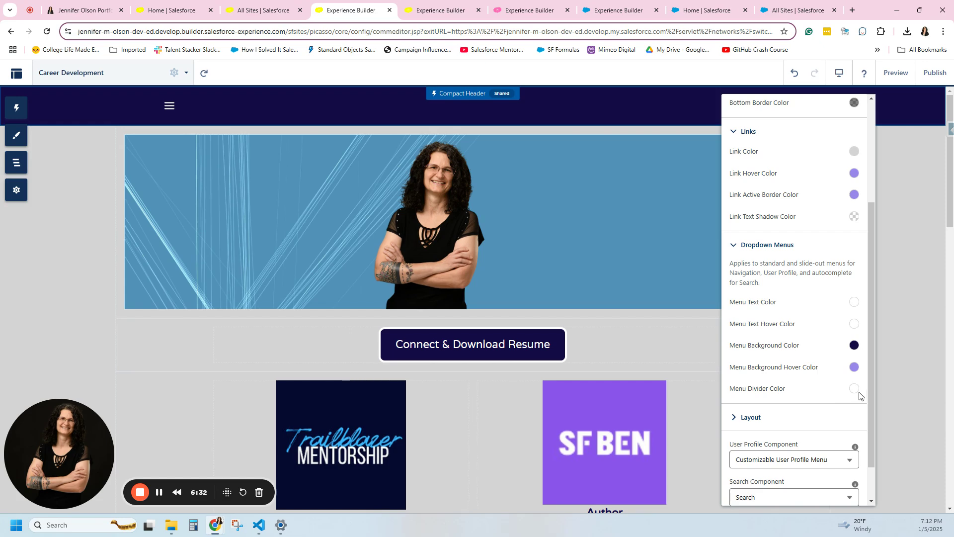
pyautogui.click(169, 106)
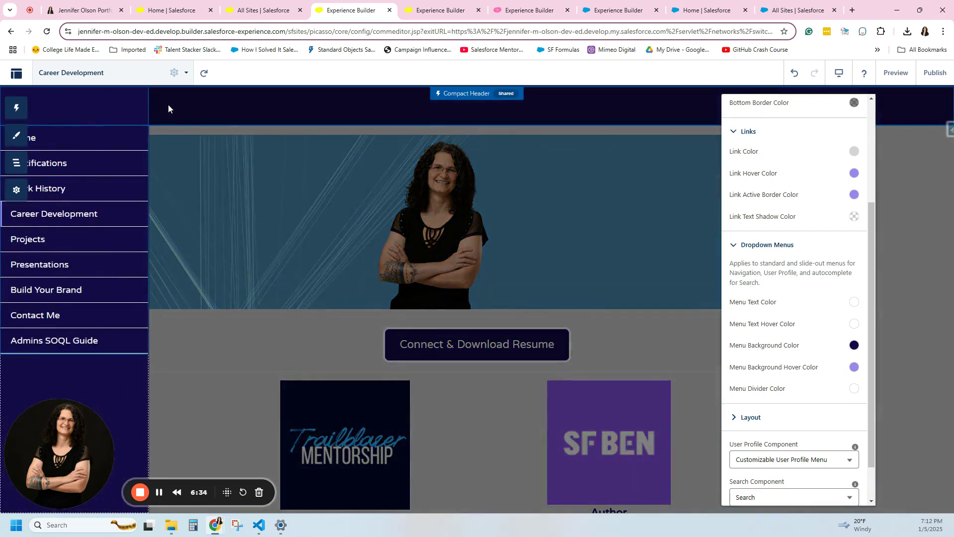
pyautogui.click(168, 108)
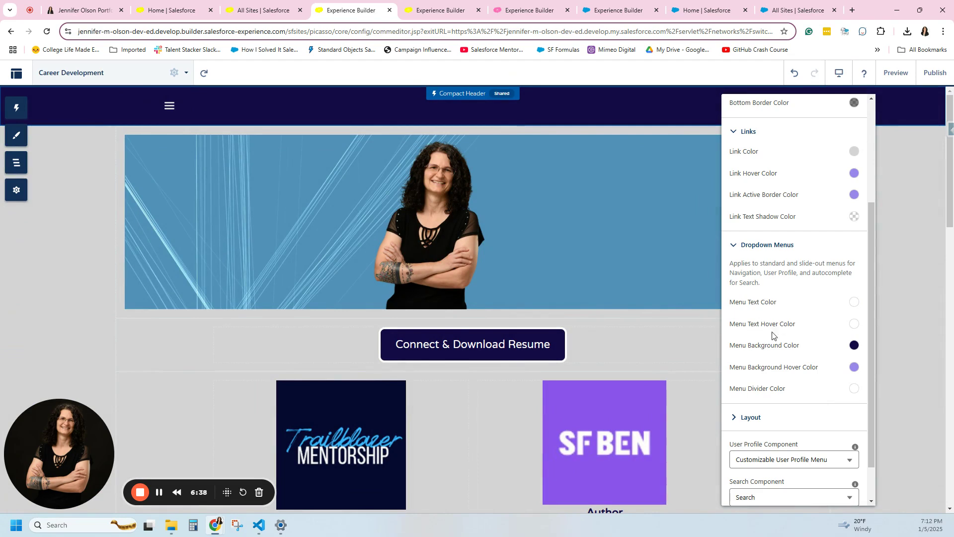
pyautogui.scroll(-6, 771, 397)
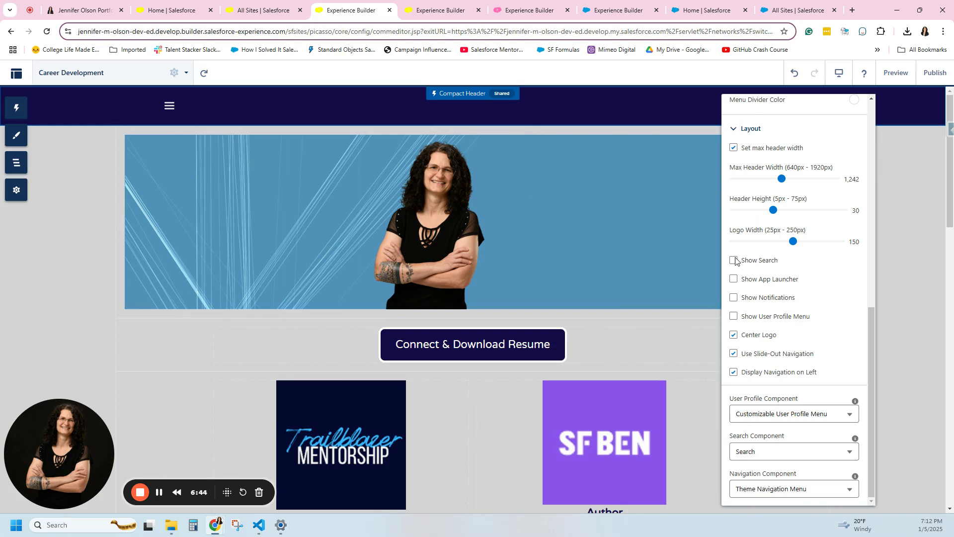
# - Try the Show Search option in the Compact Header and turn it off again
pyautogui.click(734, 260)
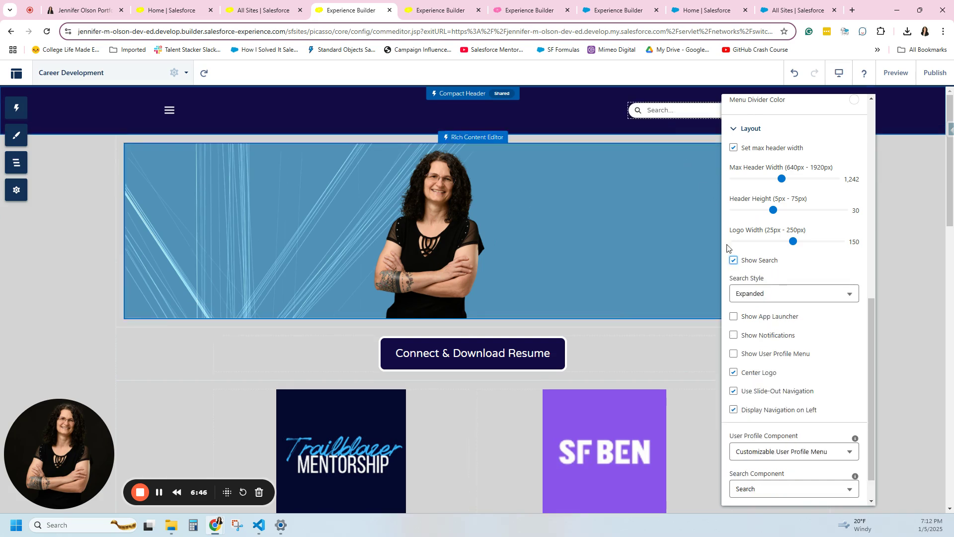
pyautogui.click(734, 260)
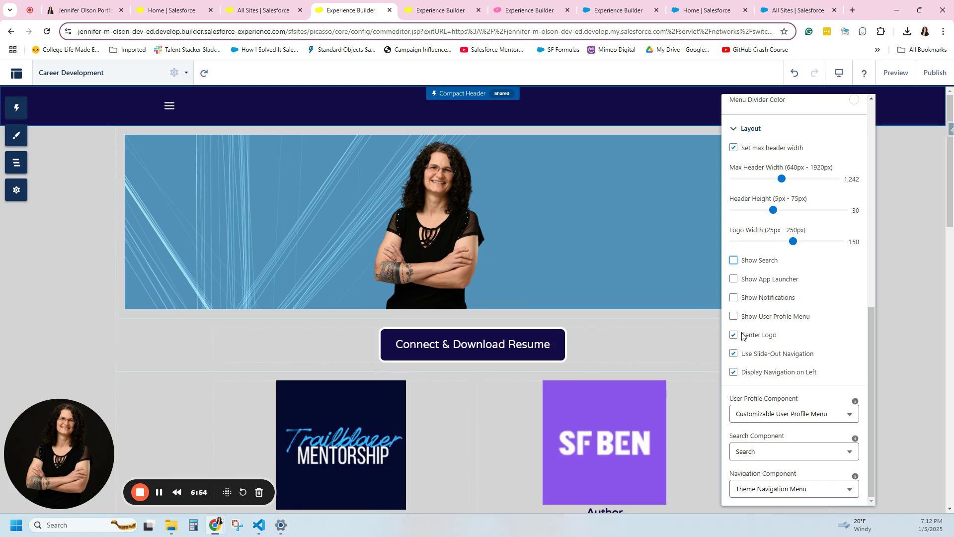
# - Turn off Center Logo for the Compact Header, preview the Career Development page, and return to the builder
pyautogui.click(734, 336)
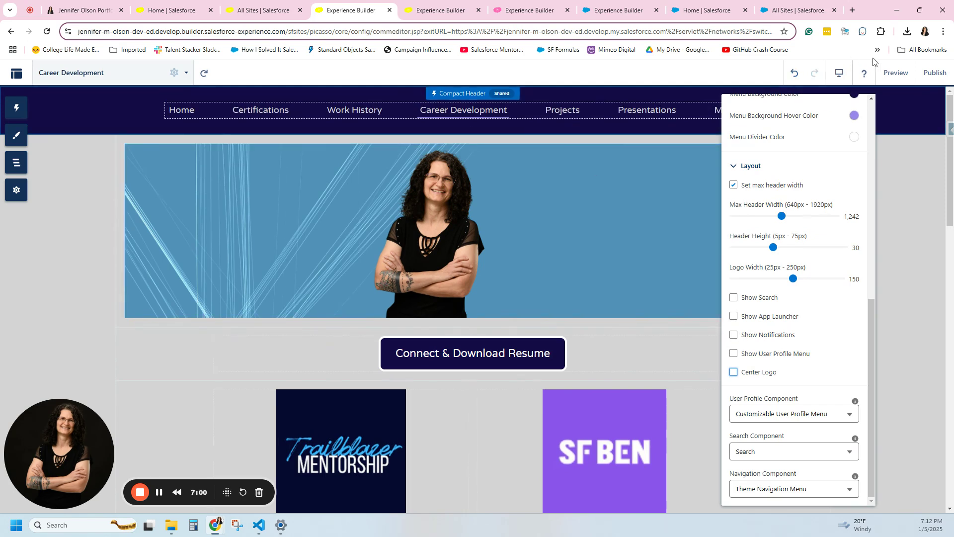
pyautogui.click(909, 79)
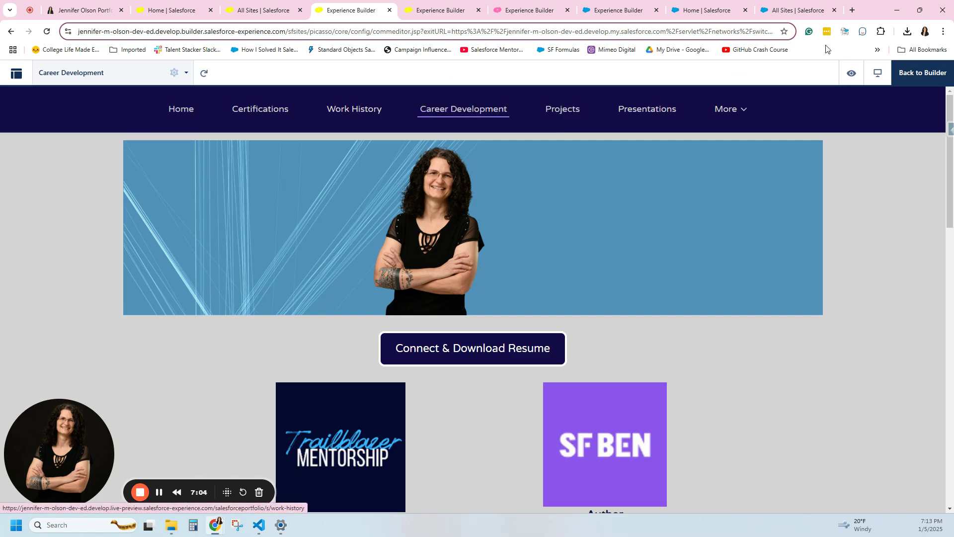
pyautogui.click(920, 73)
# - Turn Center Logo back on in the Compact Header's Layout settings and close its properties
pyautogui.click(777, 113)
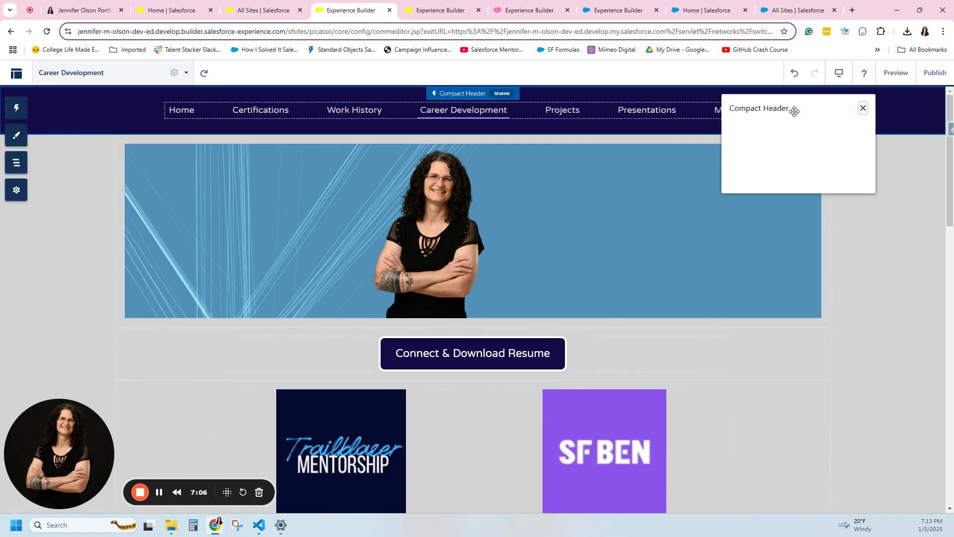
pyautogui.click(782, 348)
pyautogui.scroll(-3, 790, 378)
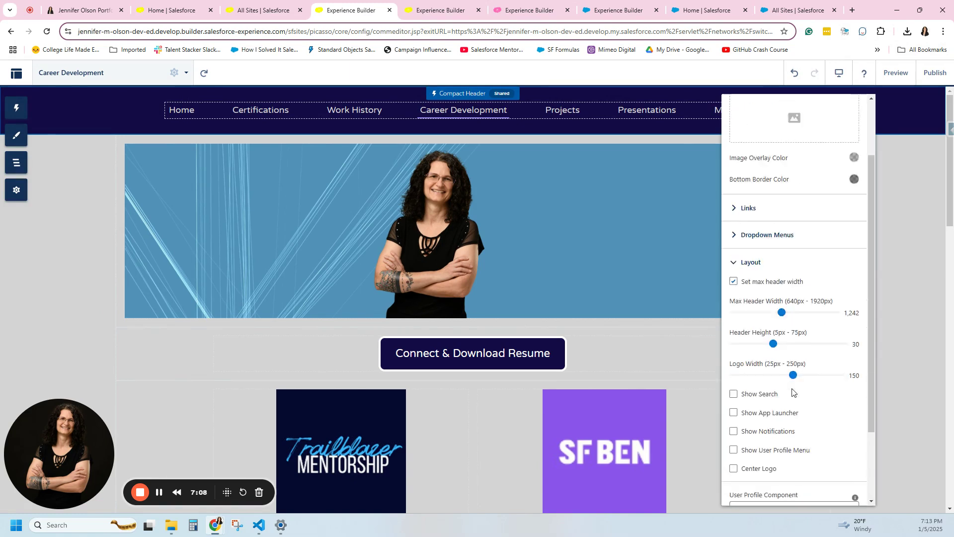
pyautogui.click(777, 397)
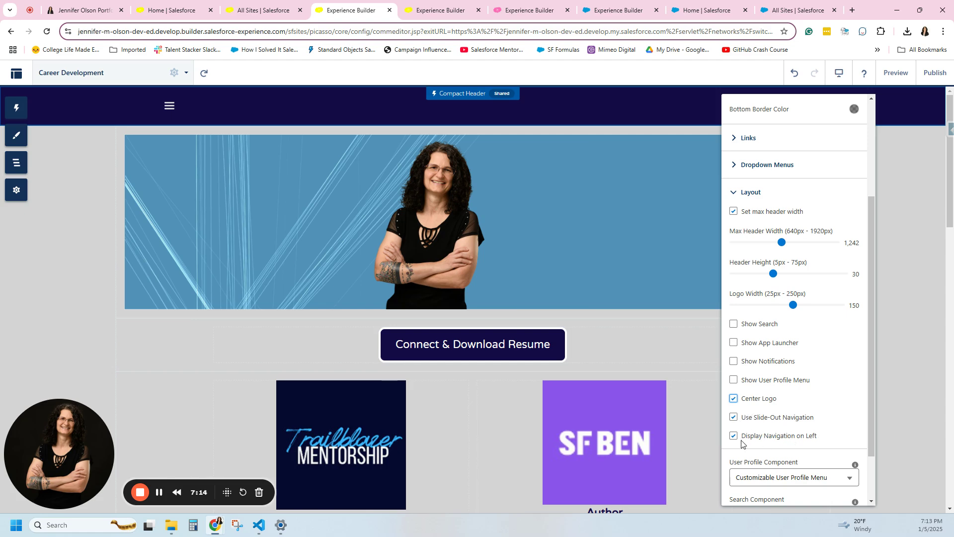
pyautogui.scroll(-2, 768, 441)
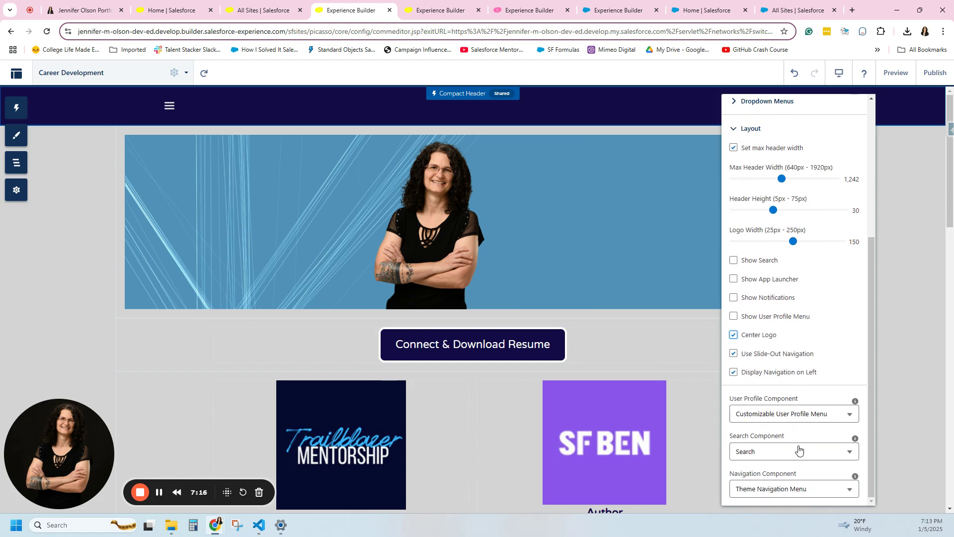
pyautogui.scroll(4, 784, 430)
pyautogui.scroll(1, 784, 430)
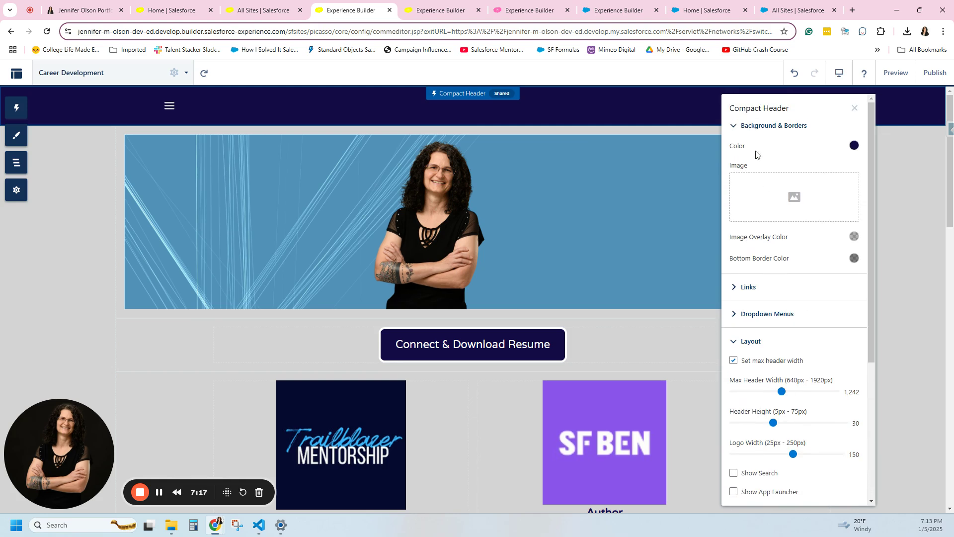
pyautogui.click(855, 109)
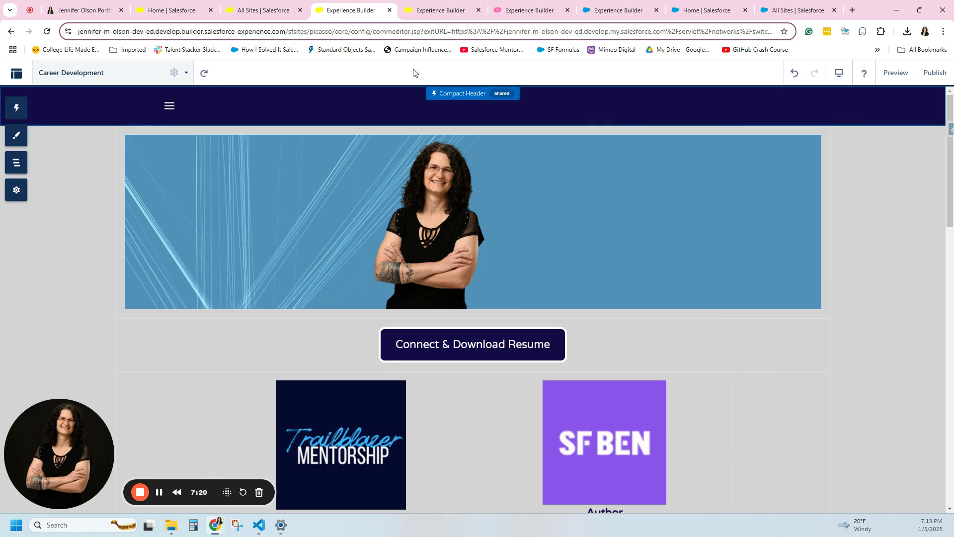
# - Switch to the Ursa Major site, leave its Home page preview, and view the header's HTML Editor properties
pyautogui.click(797, 10)
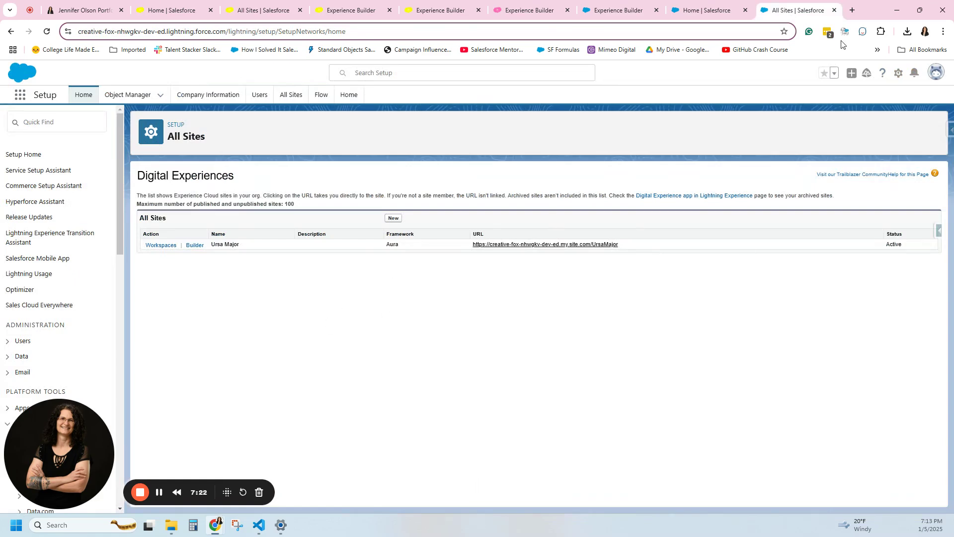
pyautogui.click(618, 11)
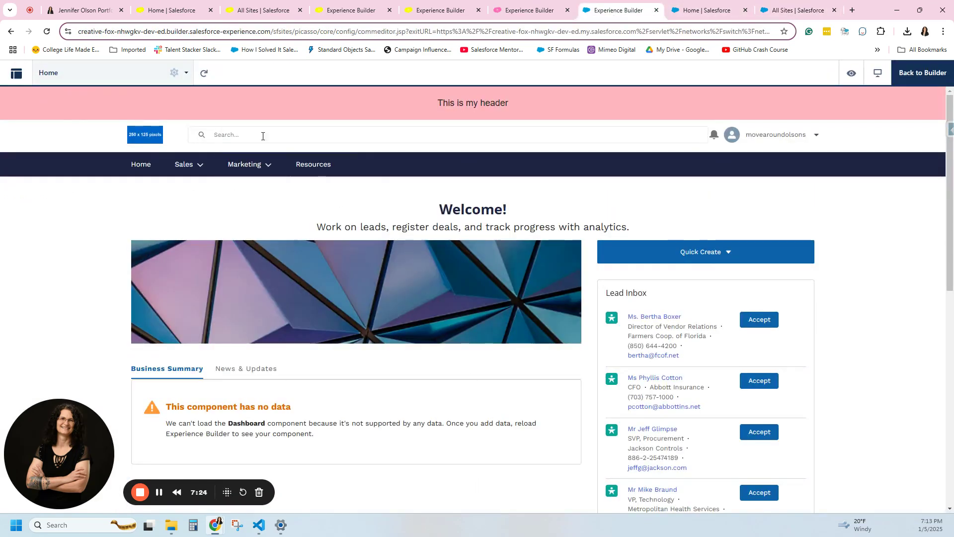
pyautogui.click(924, 72)
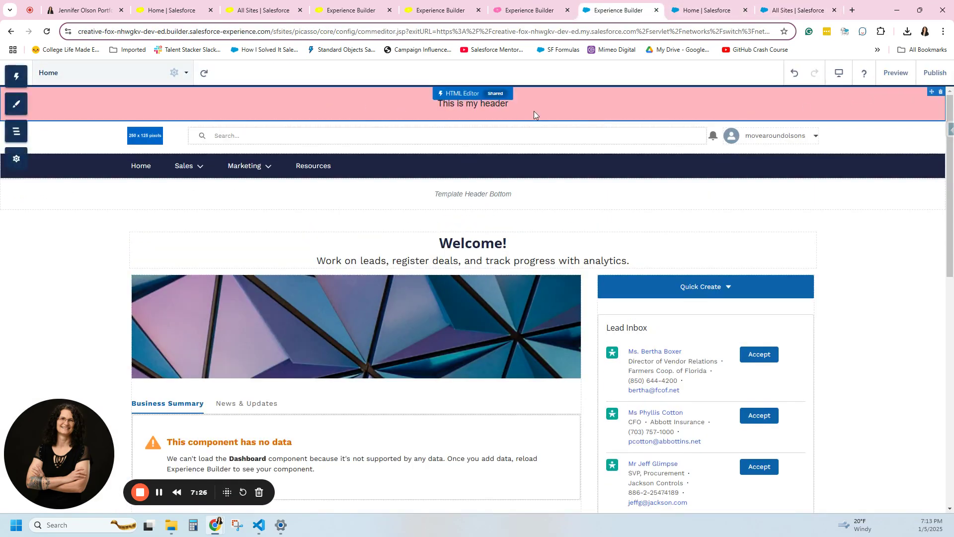
pyautogui.click(535, 109)
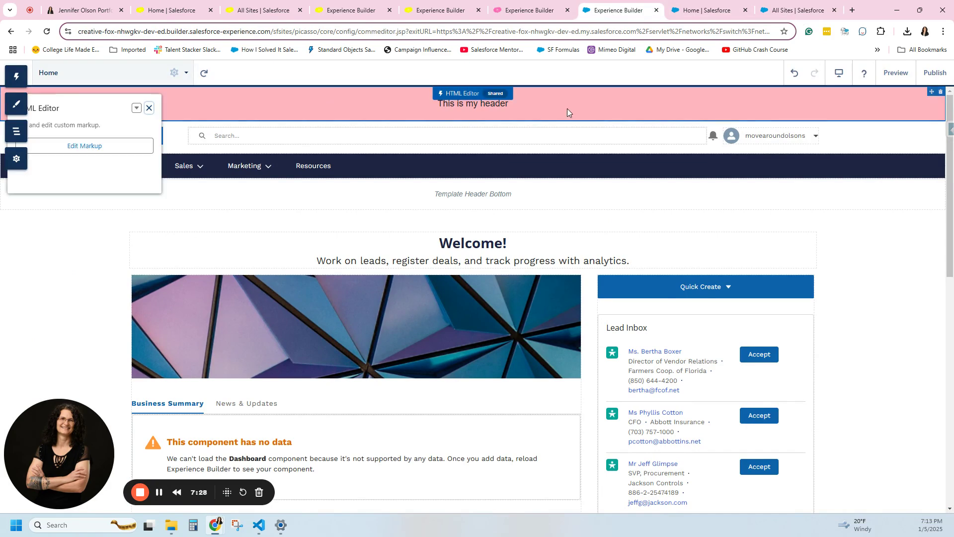
pyautogui.click(149, 108)
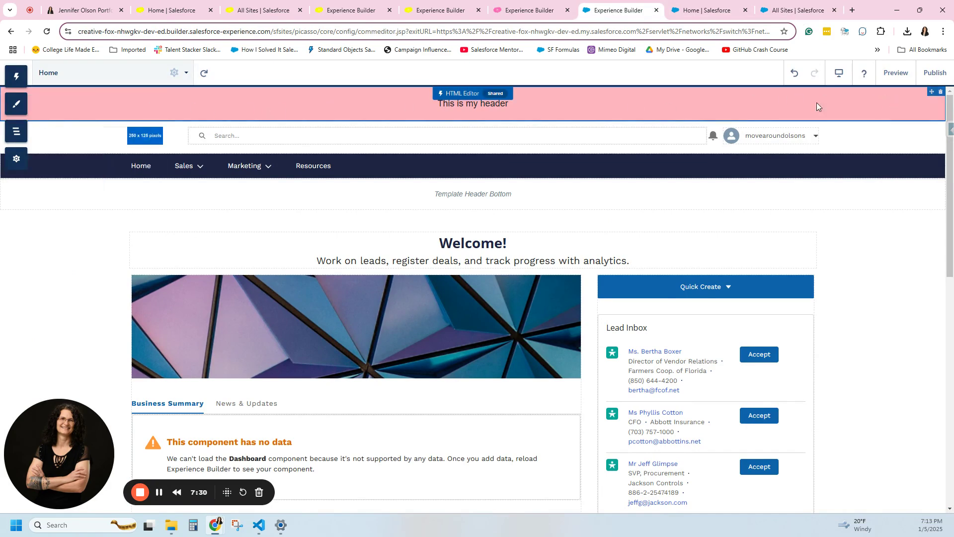
# - Delete the HTML Editor from the Template Header Top region, preview the Home page, and return to the builder
pyautogui.click(940, 92)
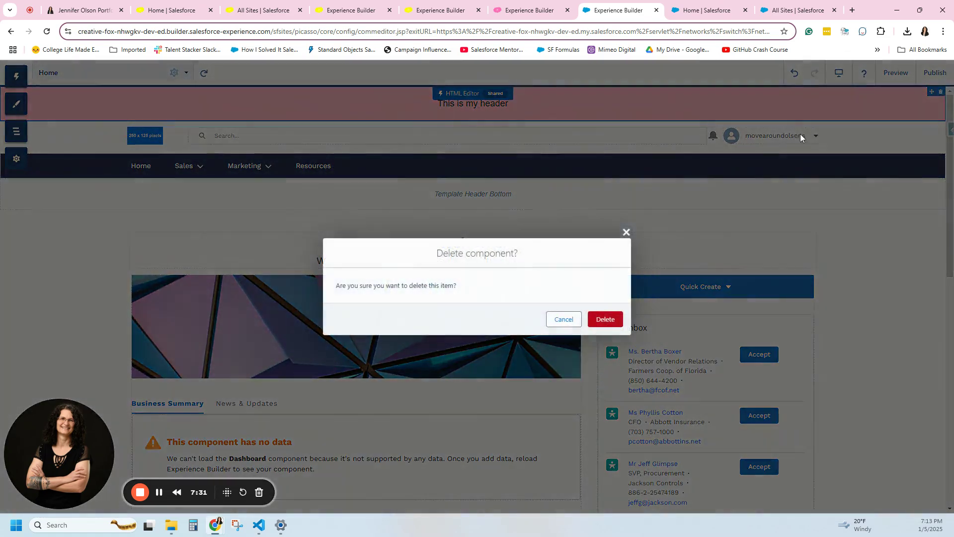
pyautogui.click(604, 317)
pyautogui.click(896, 72)
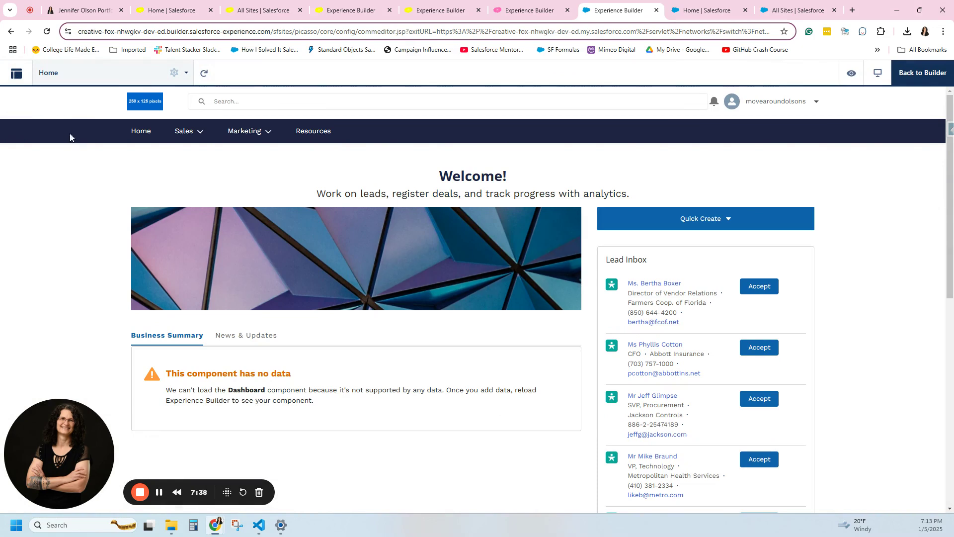
pyautogui.click(920, 73)
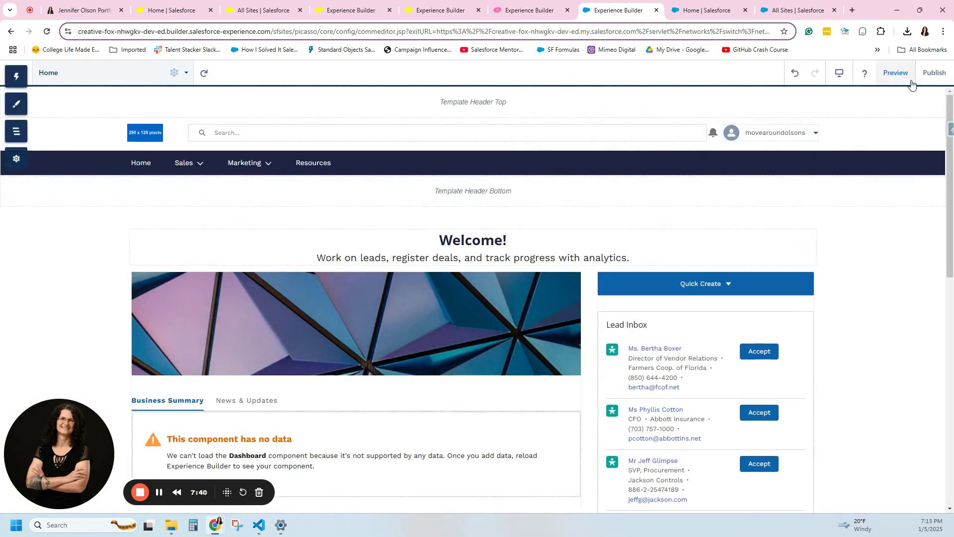
# - Examine the Partner Central theme's configured theme layouts, and compare the header regions on the other two sites' Home pages
pyautogui.click(16, 158)
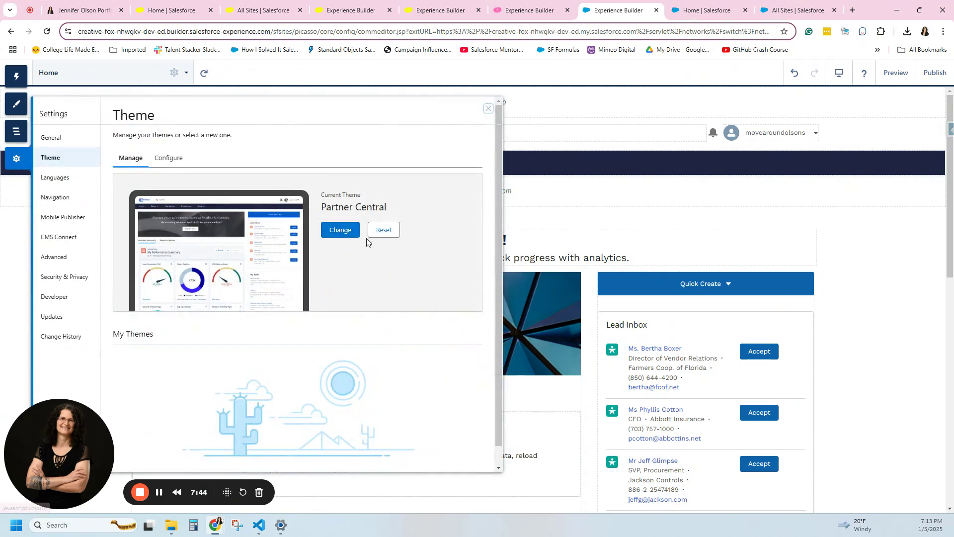
pyautogui.click(169, 158)
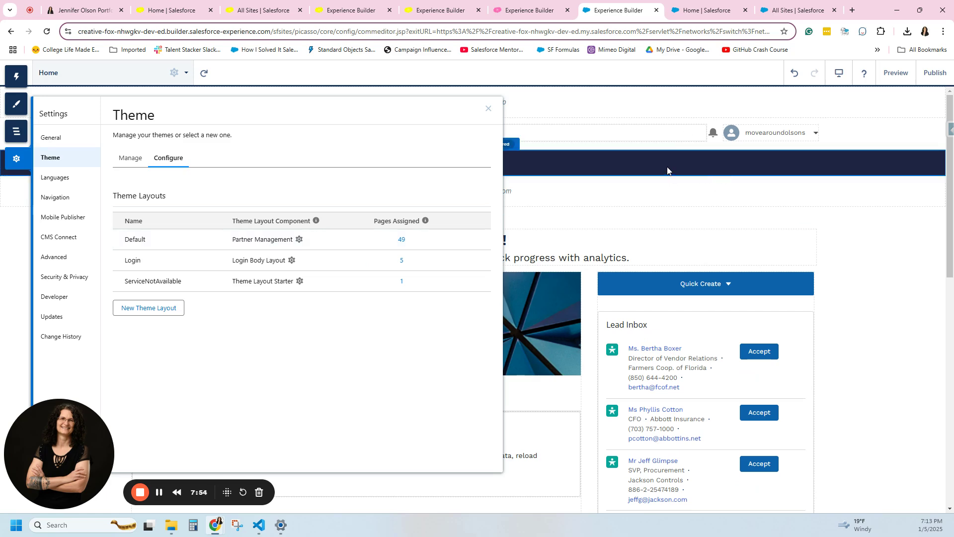
pyautogui.click(530, 11)
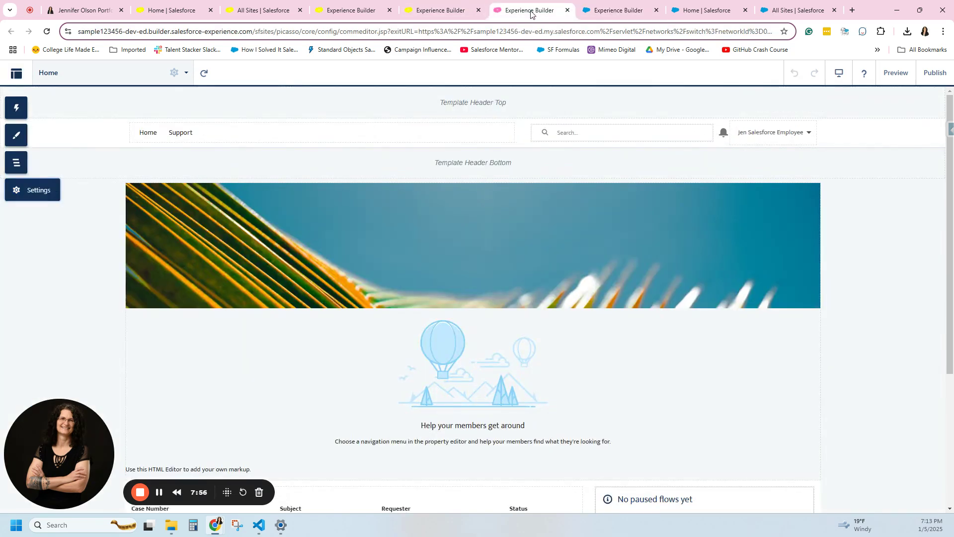
pyautogui.click(439, 12)
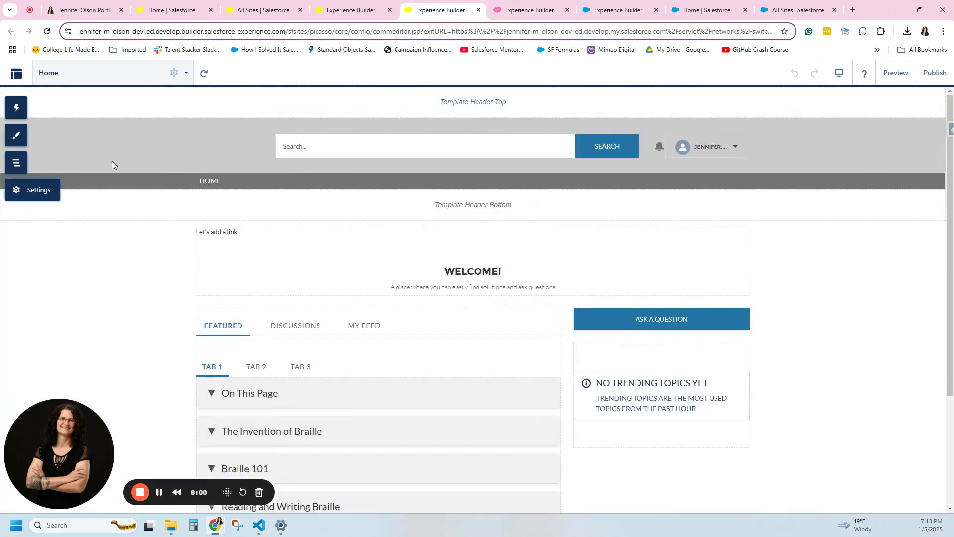
# - Change the site's theme from Customer Service to Cypress
pyautogui.click(16, 190)
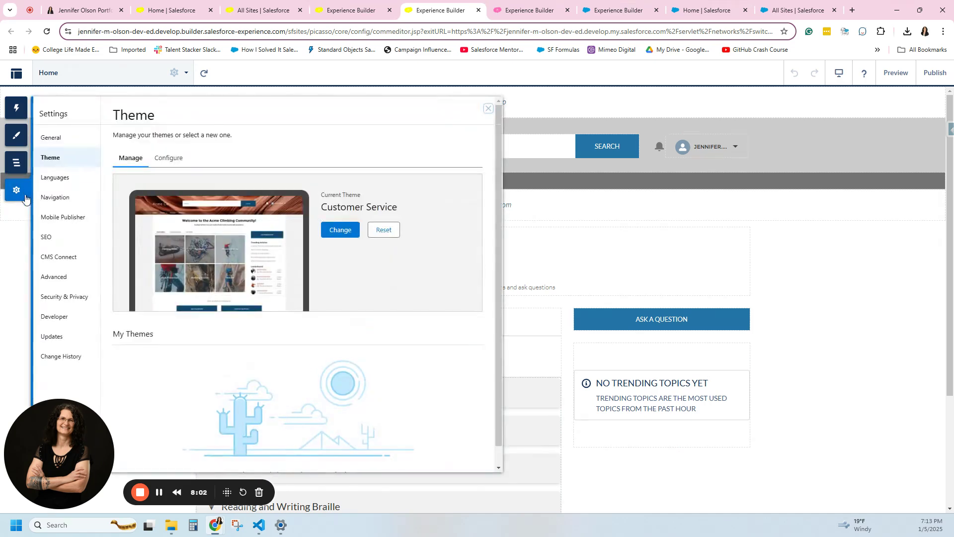
pyautogui.click(340, 234)
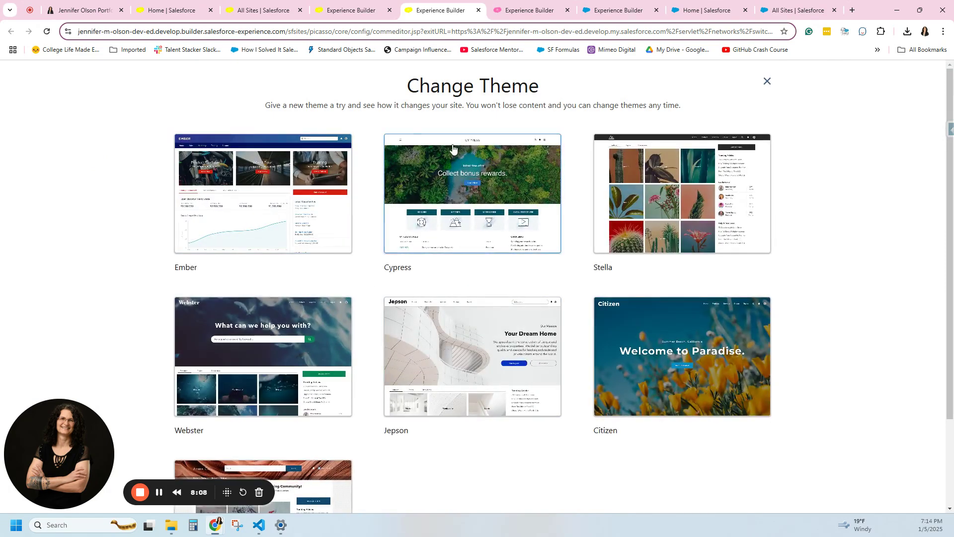
pyautogui.click(487, 244)
pyautogui.click(601, 183)
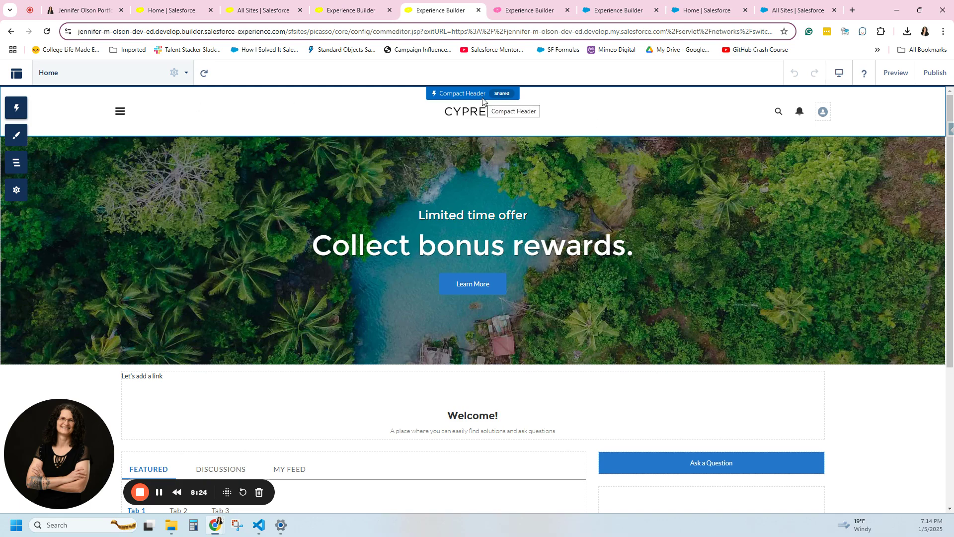
# - View the Compact Header's properties, preview the Home page with the slide-out navigation open, and return to the builder
pyautogui.click(616, 117)
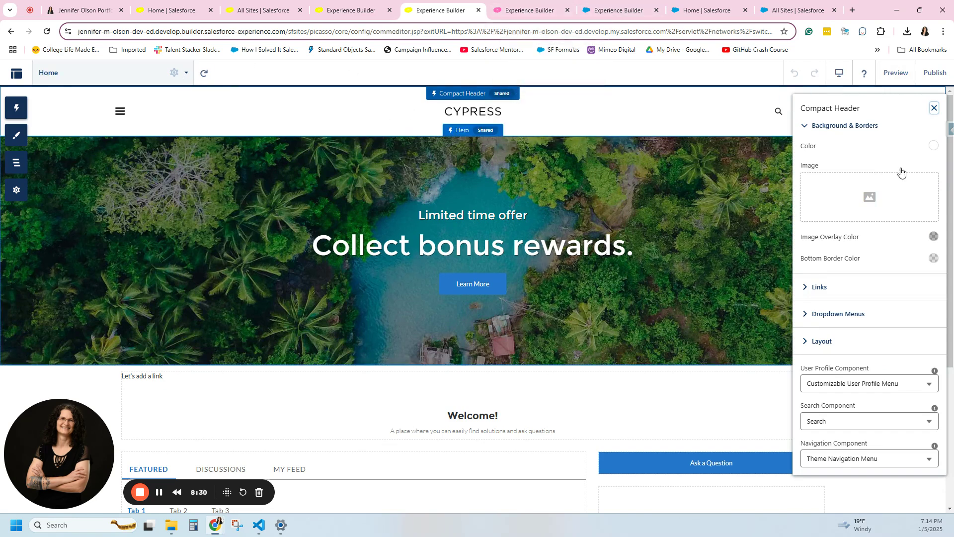
pyautogui.click(934, 108)
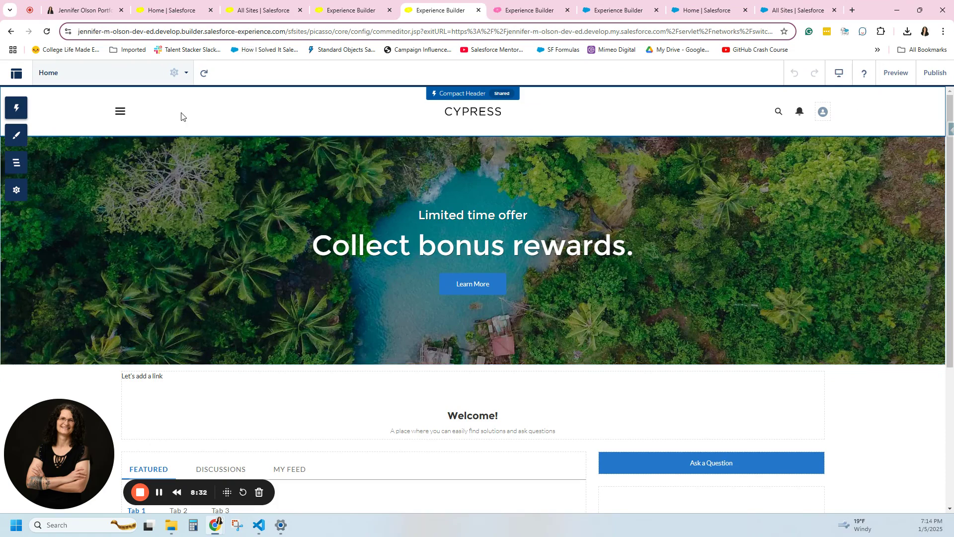
pyautogui.click(118, 114)
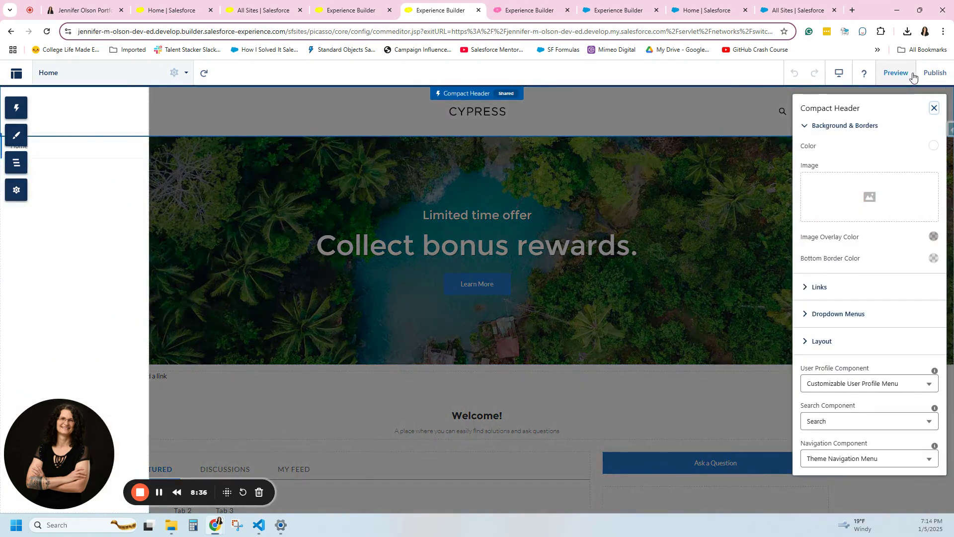
pyautogui.click(896, 73)
pyautogui.click(65, 148)
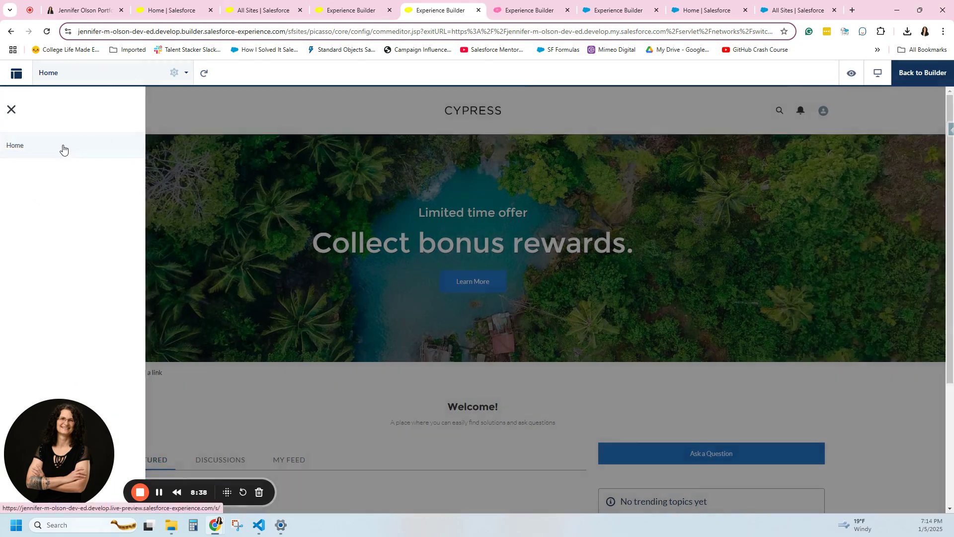
pyautogui.click(930, 79)
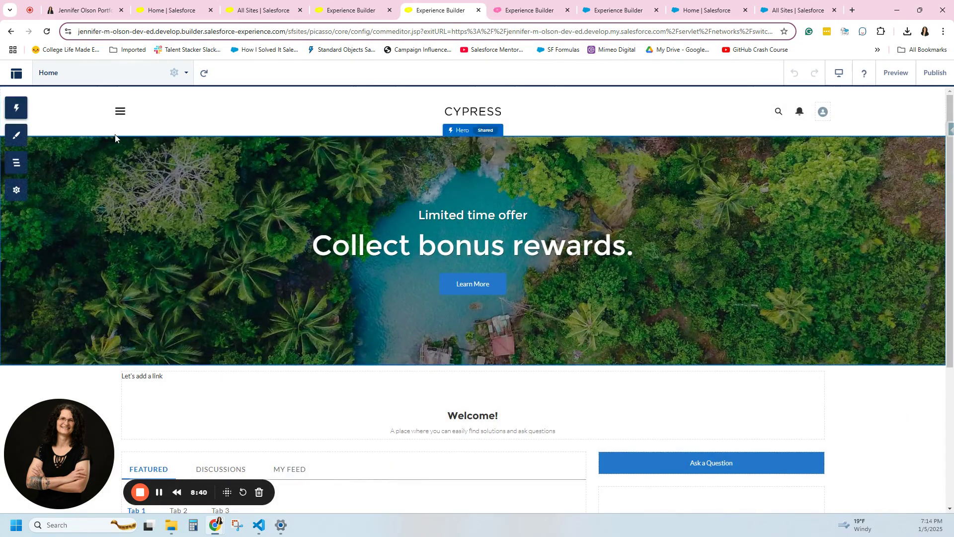
# - Open the slide-out menu's Default Navigation for editing and add a menu item named for the site owner's website
pyautogui.click(121, 112)
pyautogui.click(76, 142)
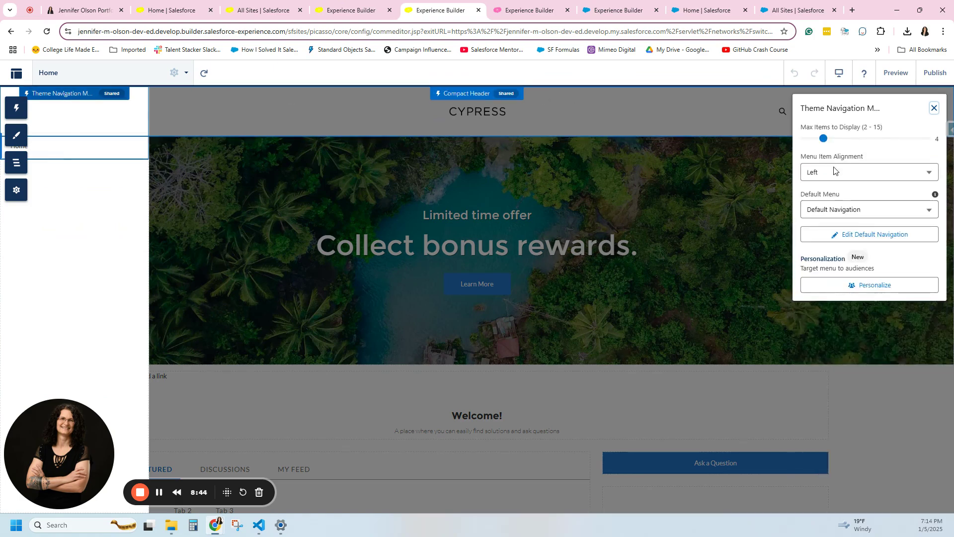
pyautogui.click(860, 238)
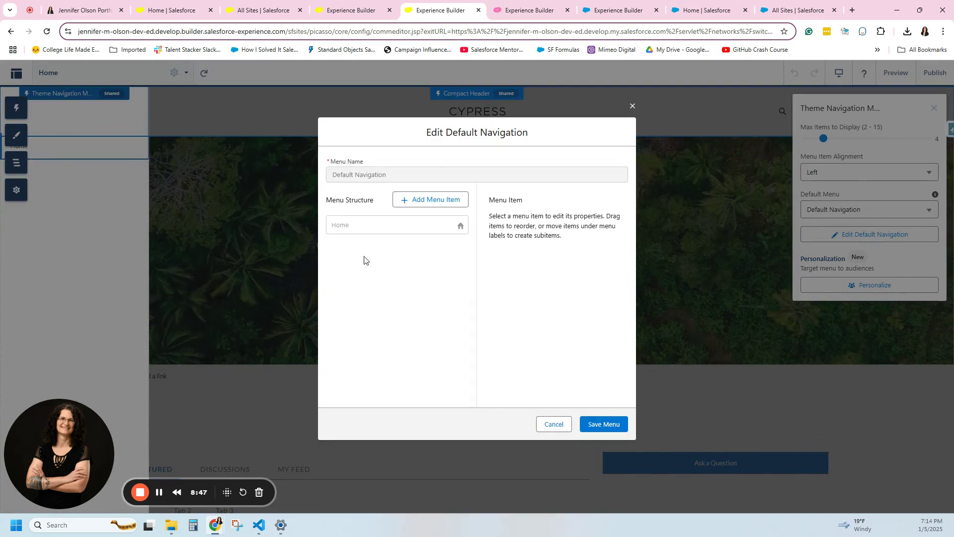
pyautogui.click(428, 201)
pyautogui.moveTo(549, 233); pyautogui.dragTo(455, 231)
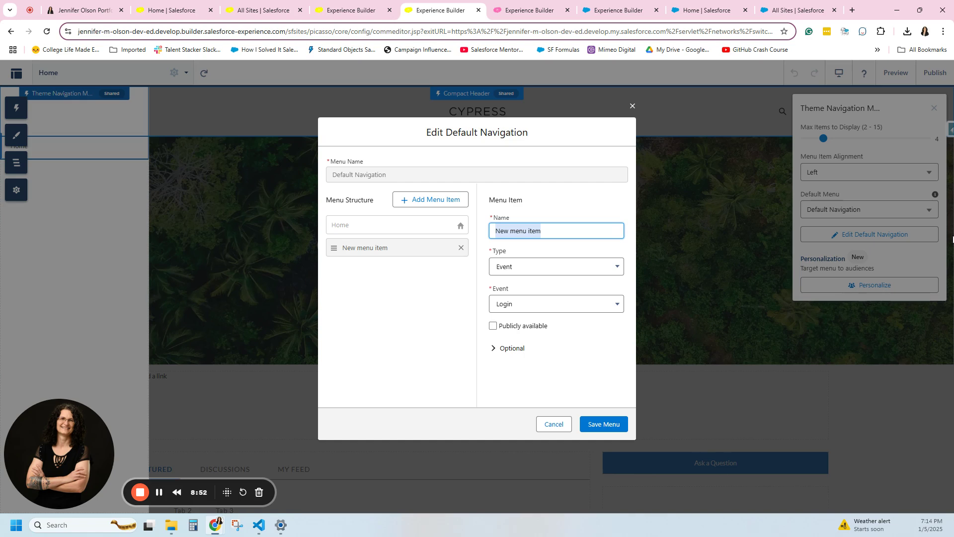
pyautogui.write("Jen's ")
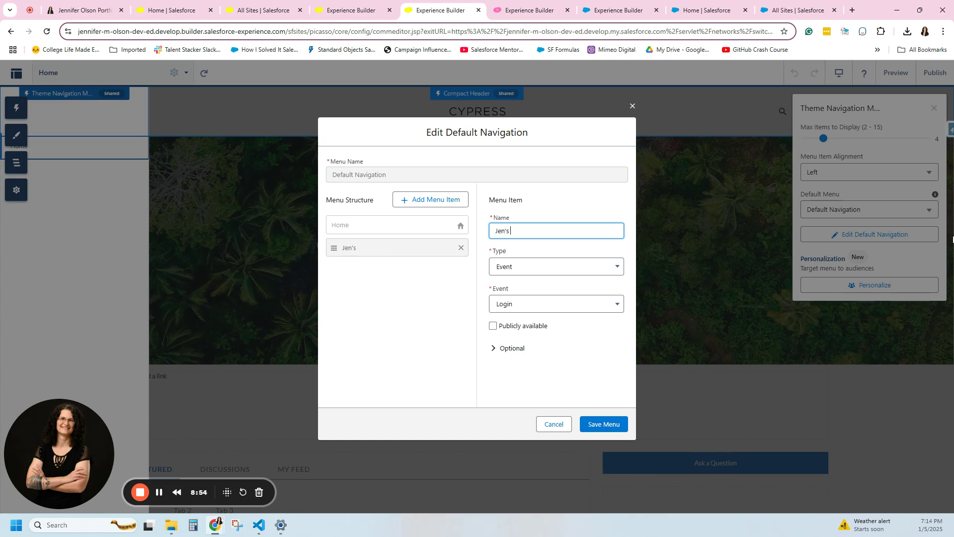
pyautogui.write('Website')
pyautogui.click(523, 305)
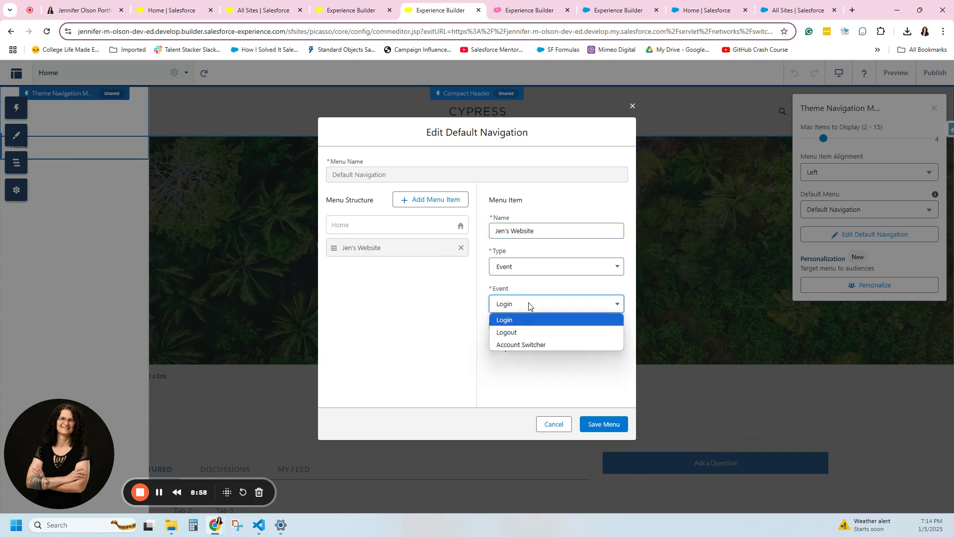
pyautogui.click(530, 271)
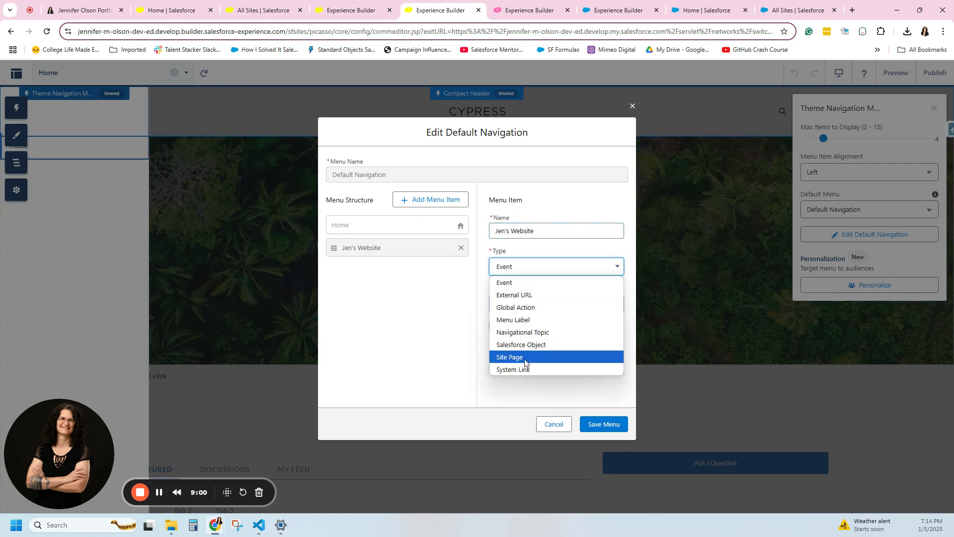
pyautogui.click(521, 295)
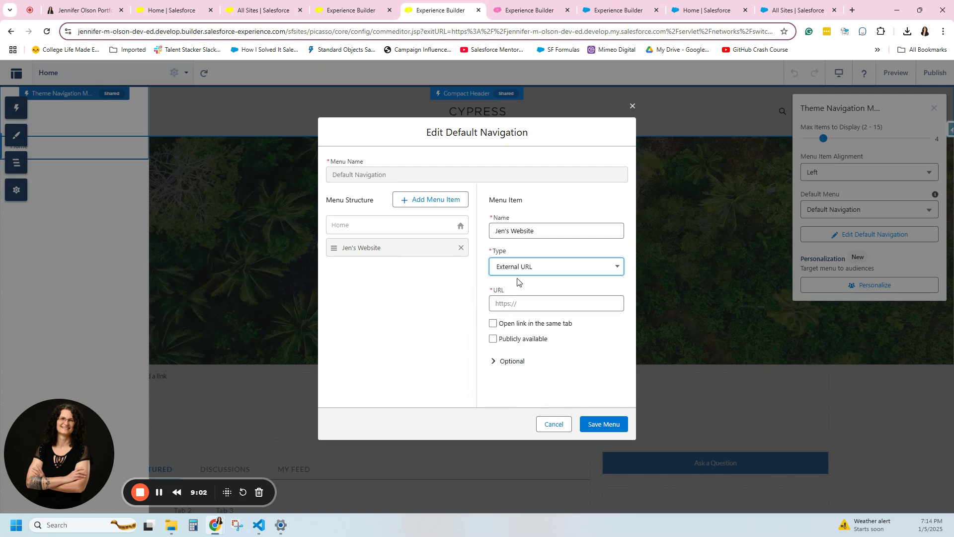
pyautogui.click(517, 302)
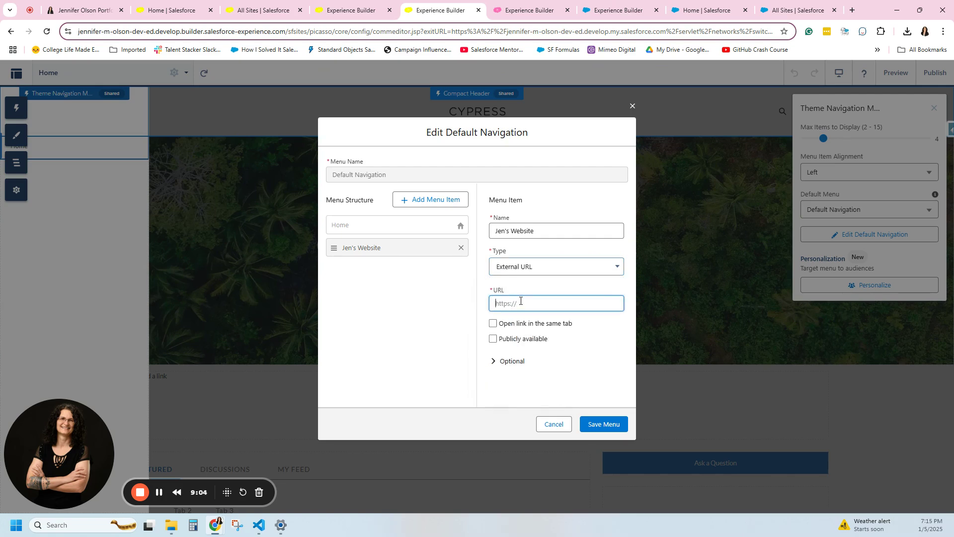
pyautogui.write('www.amazon.com')
pyautogui.click(600, 423)
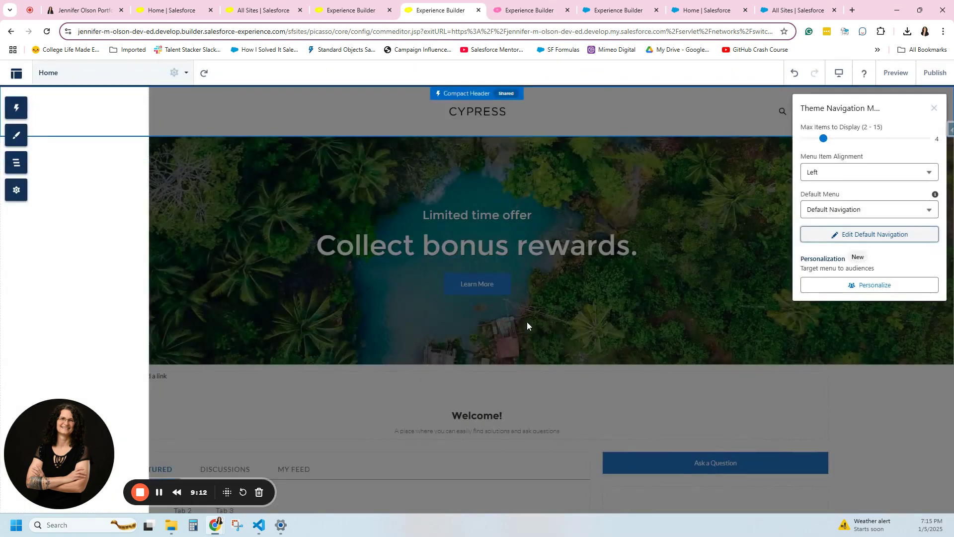
# - Preview the new link in the slide-out navigation, return to the builder, and view the Theme Navigation Menu's properties
pyautogui.click(895, 73)
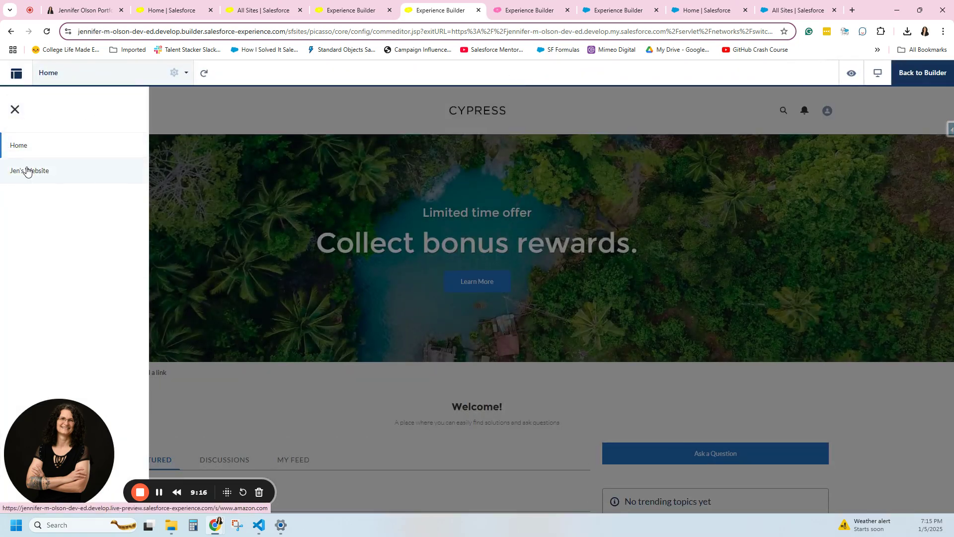
pyautogui.click(923, 73)
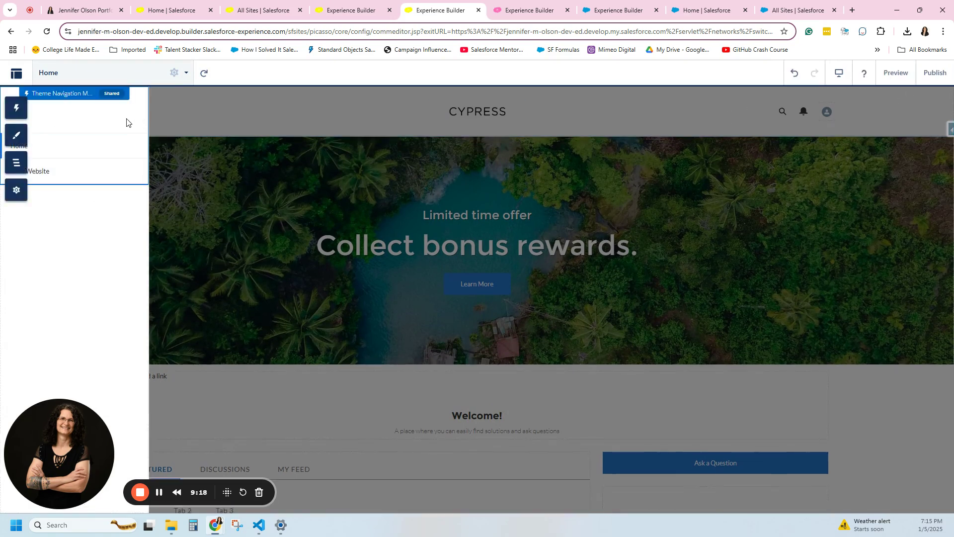
pyautogui.click(63, 128)
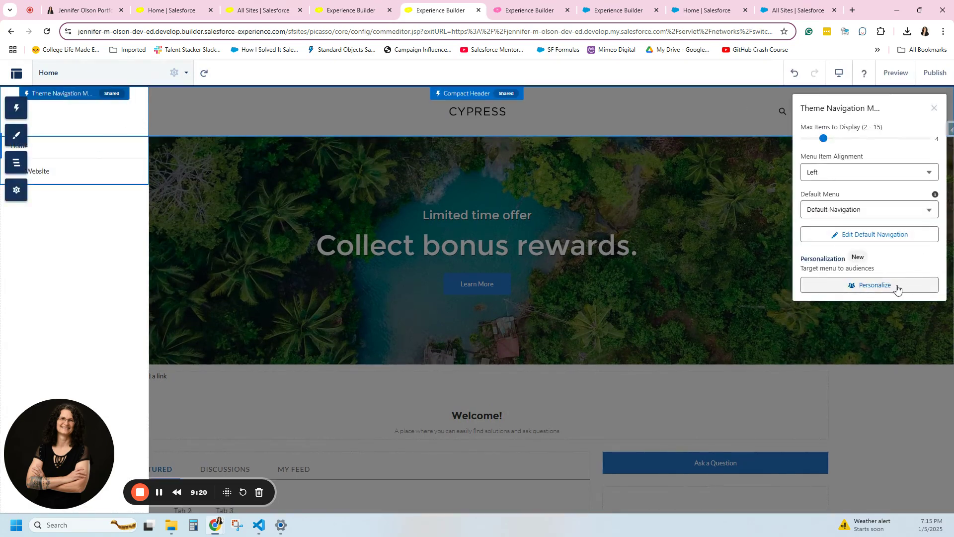
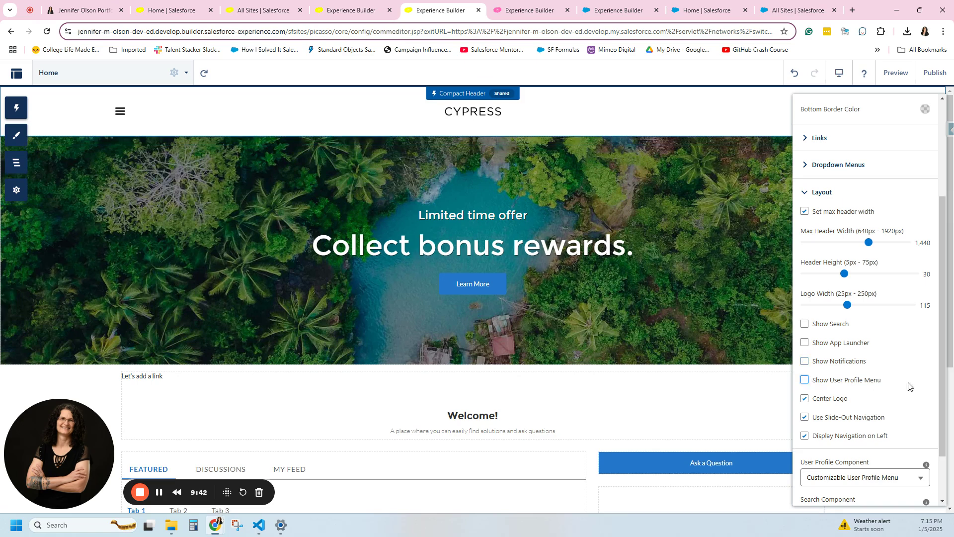
# - Turn off Center Logo in the Compact Header's Layout settings, preview the Home page, and return to the builder
pyautogui.click(815, 400)
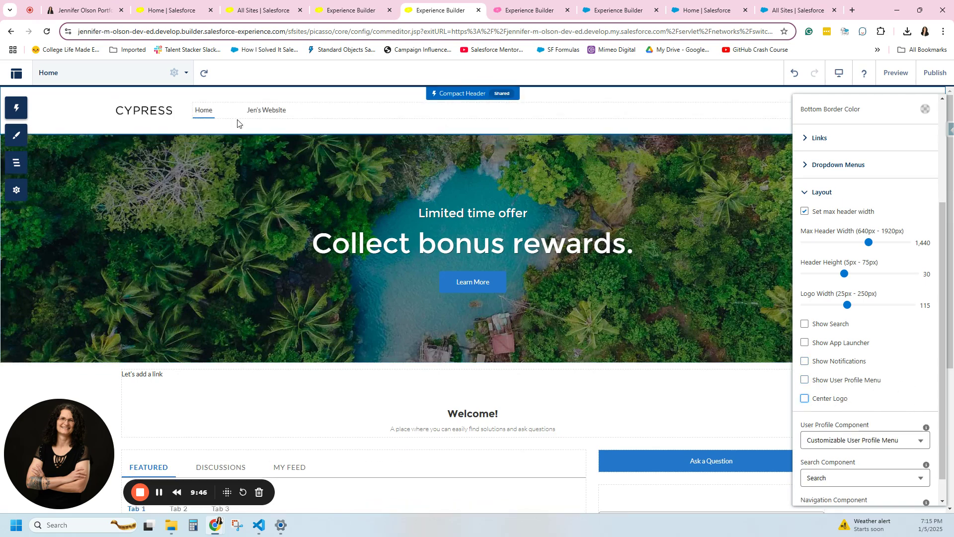
pyautogui.click(895, 72)
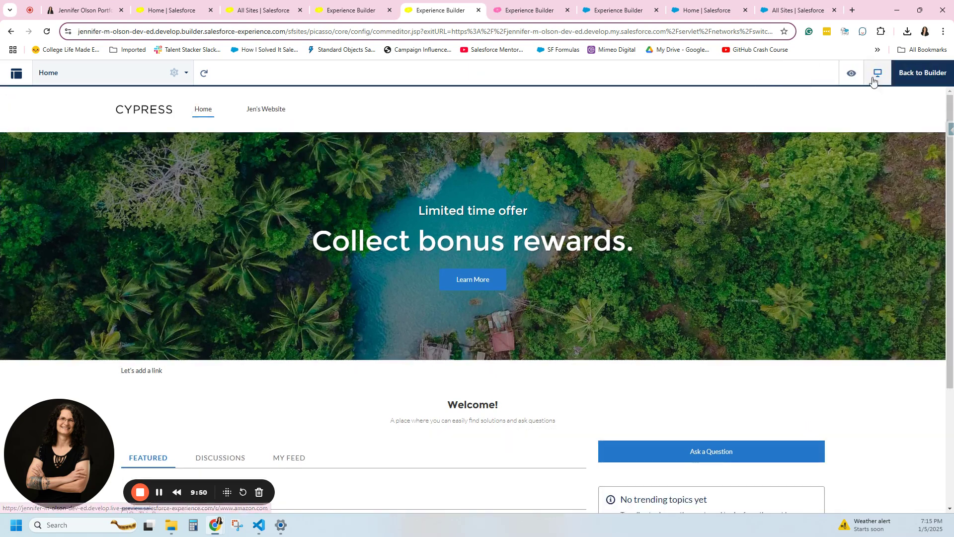
pyautogui.click(927, 77)
# - Set the Compact Header's Link Active Border Color to a custom bright pinkish red
pyautogui.click(403, 115)
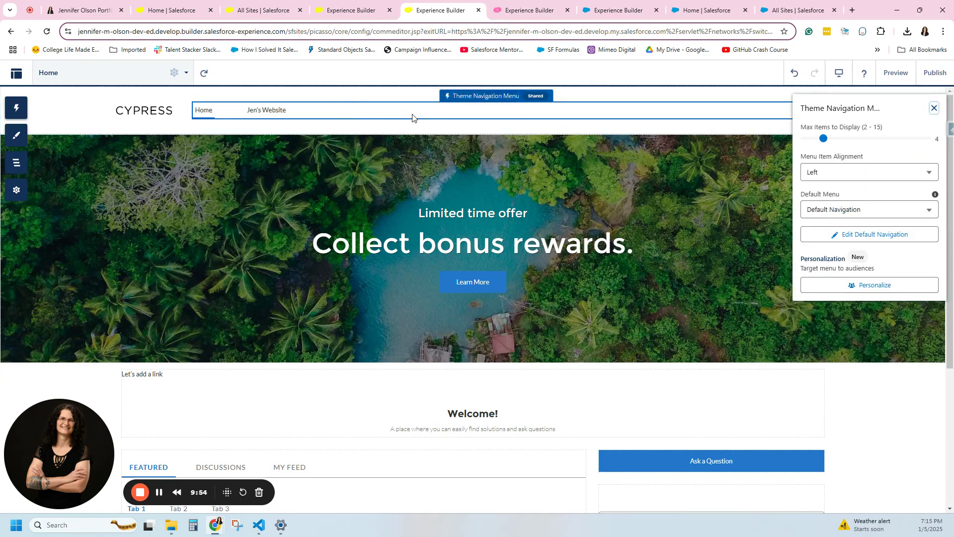
pyautogui.click(370, 101)
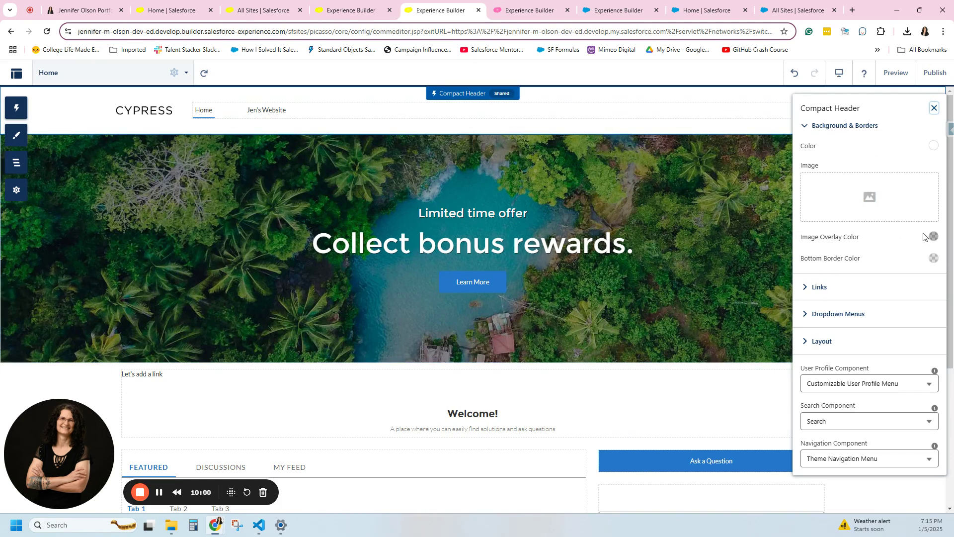
pyautogui.click(820, 288)
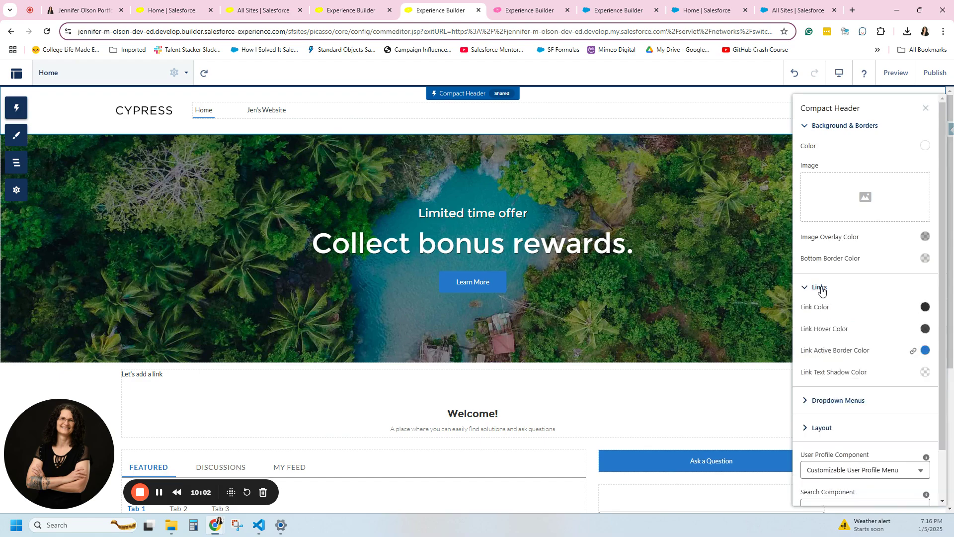
pyautogui.click(925, 350)
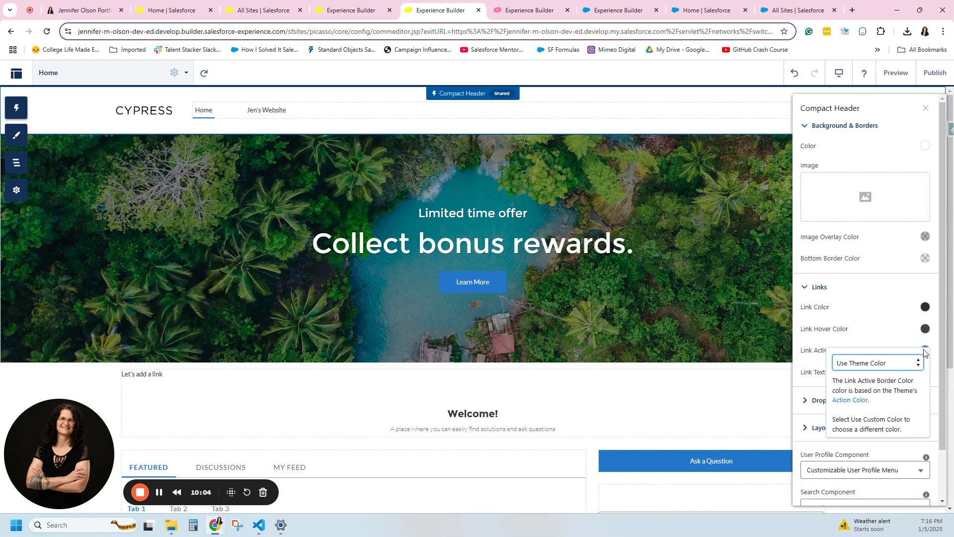
pyautogui.click(890, 365)
pyautogui.click(874, 389)
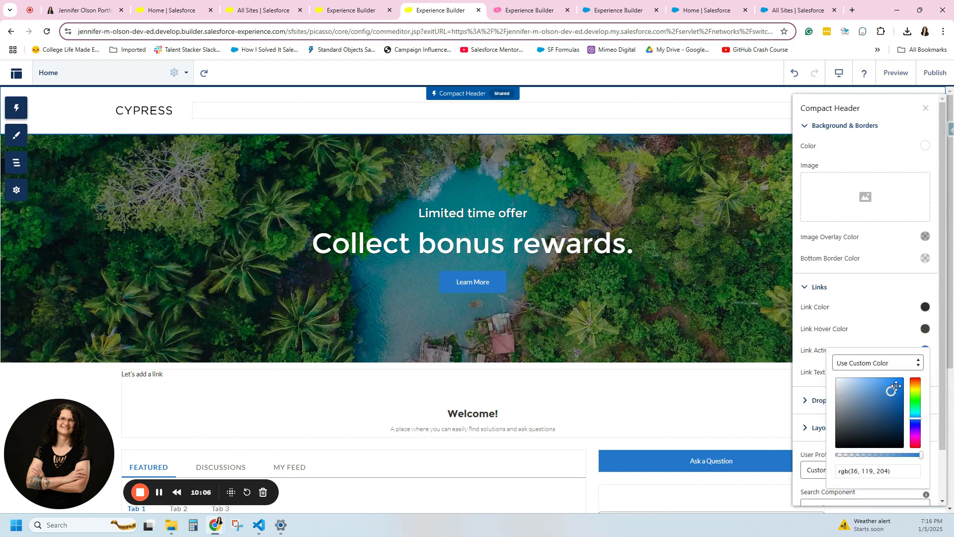
pyautogui.moveTo(918, 424); pyautogui.dragTo(916, 446)
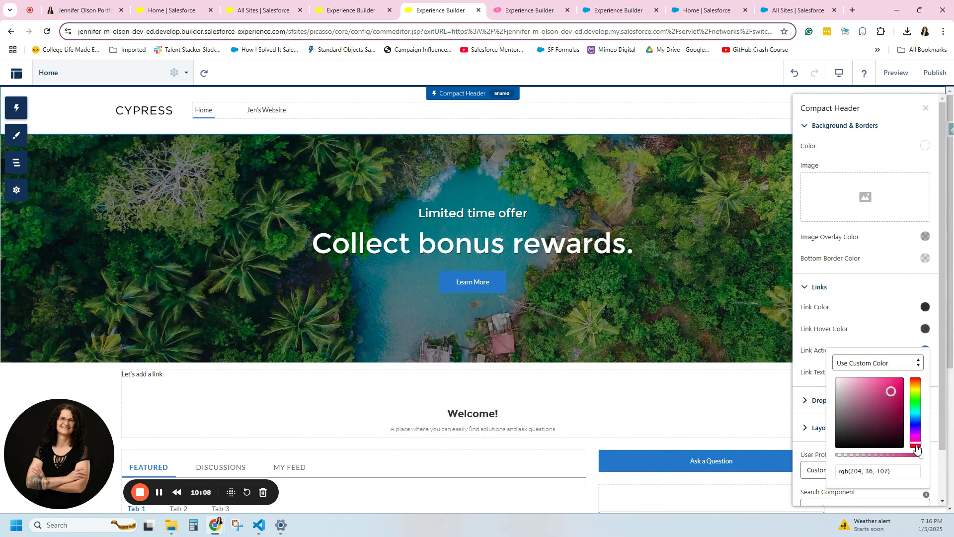
pyautogui.moveTo(890, 389); pyautogui.dragTo(909, 378)
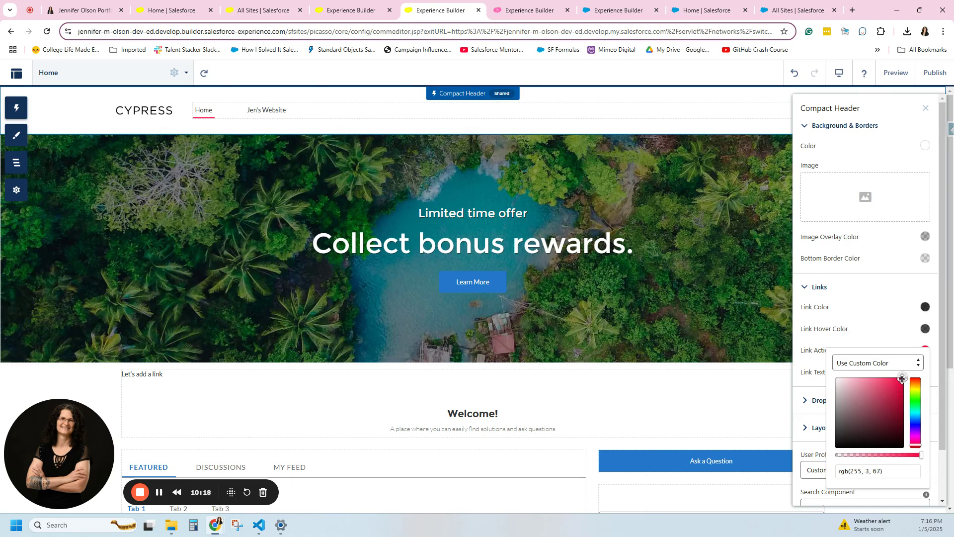
pyautogui.moveTo(904, 377)
pyautogui.mouseDown()
pyautogui.moveTo(893, 433)
pyautogui.moveTo(898, 377)
pyautogui.mouseUp()
# - Close the color settings, preview the active link's border on the Home page, and return to the builder
pyautogui.click(764, 128)
pyautogui.click(896, 73)
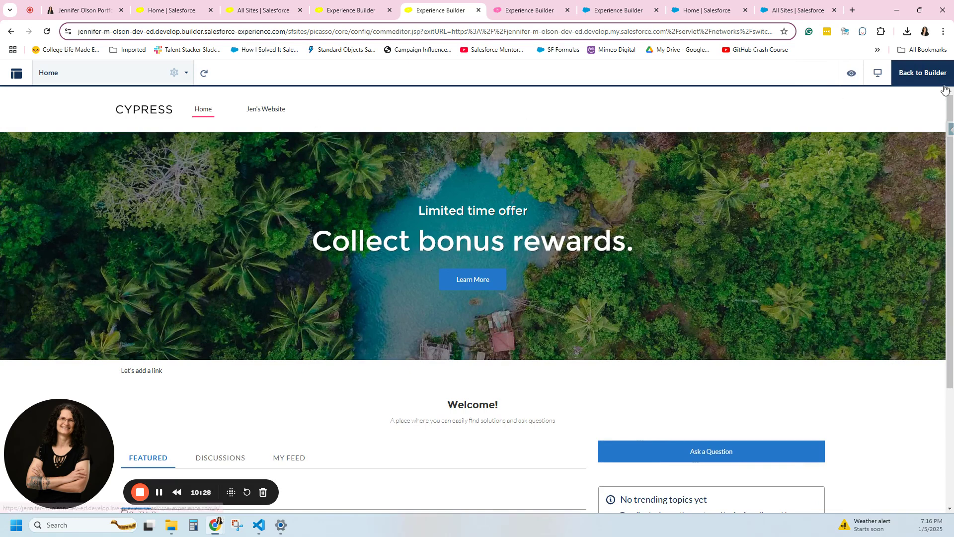
pyautogui.click(920, 74)
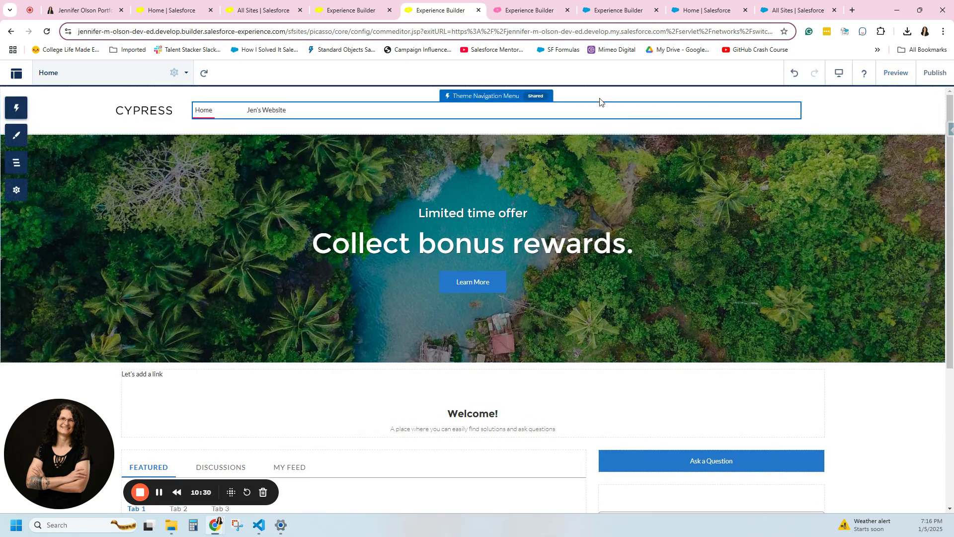
# - Set the Compact Header's Link Hover Color to a semi-transparent blue, rgba(0, 85, 242, 0.7)
pyautogui.click(616, 99)
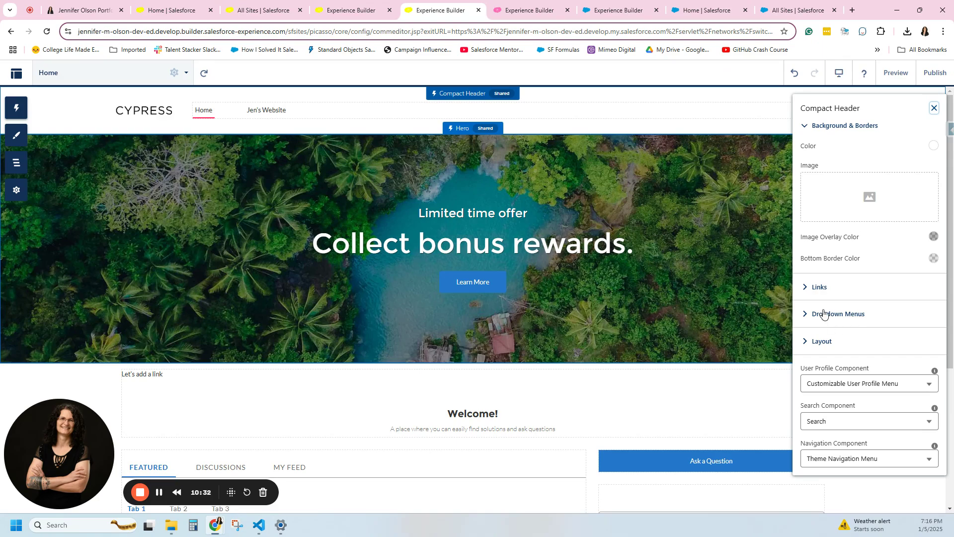
pyautogui.click(812, 293)
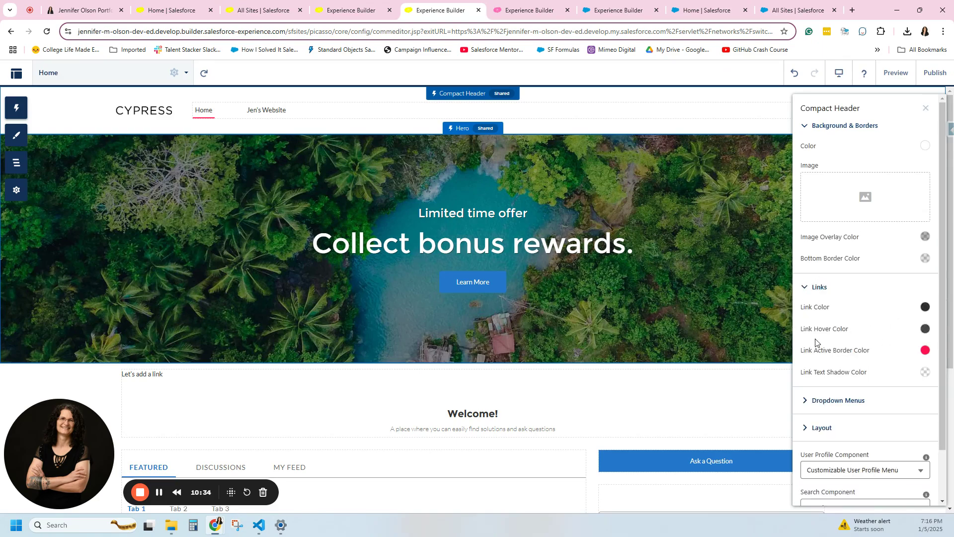
pyautogui.click(925, 331)
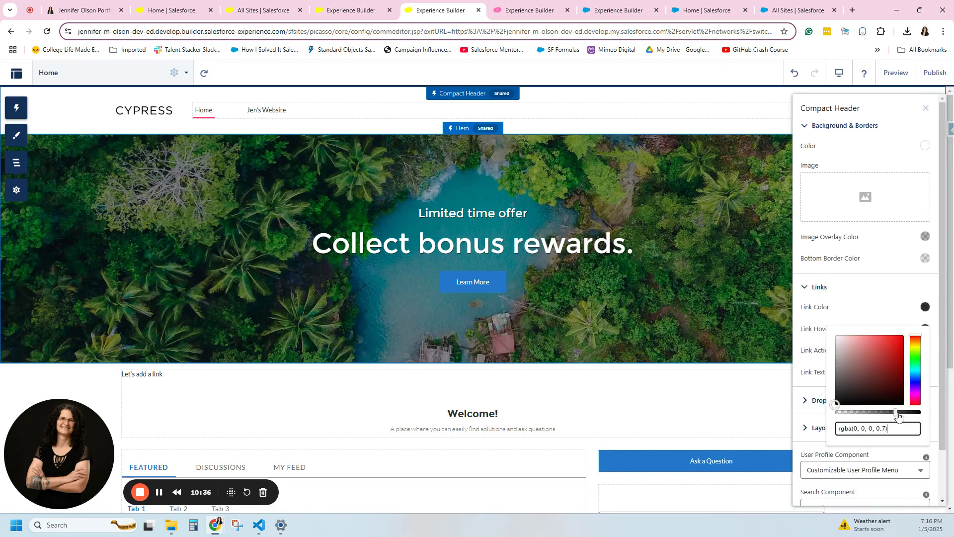
pyautogui.click(916, 382)
pyautogui.moveTo(845, 398)
pyautogui.mouseDown()
pyautogui.moveTo(852, 377)
pyautogui.moveTo(912, 342)
pyautogui.mouseUp()
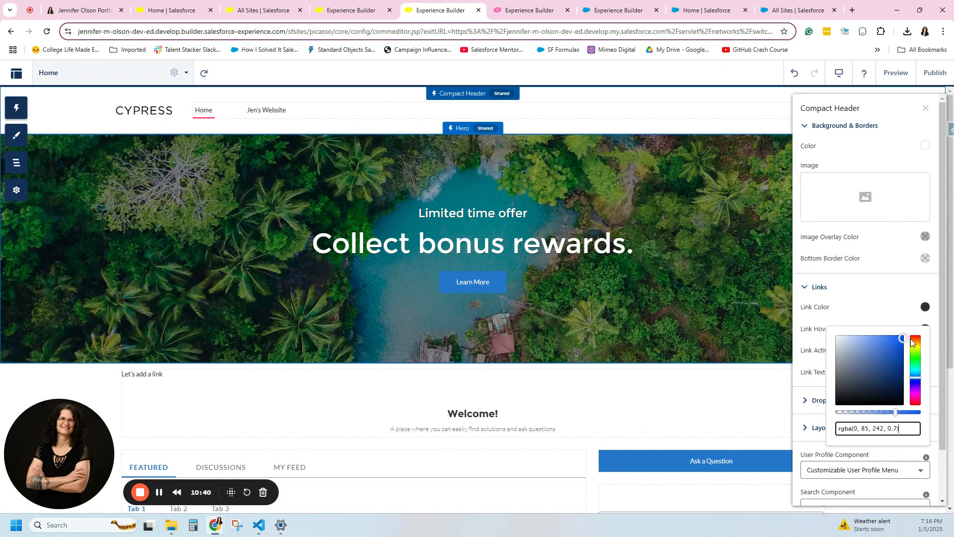
pyautogui.click(912, 298)
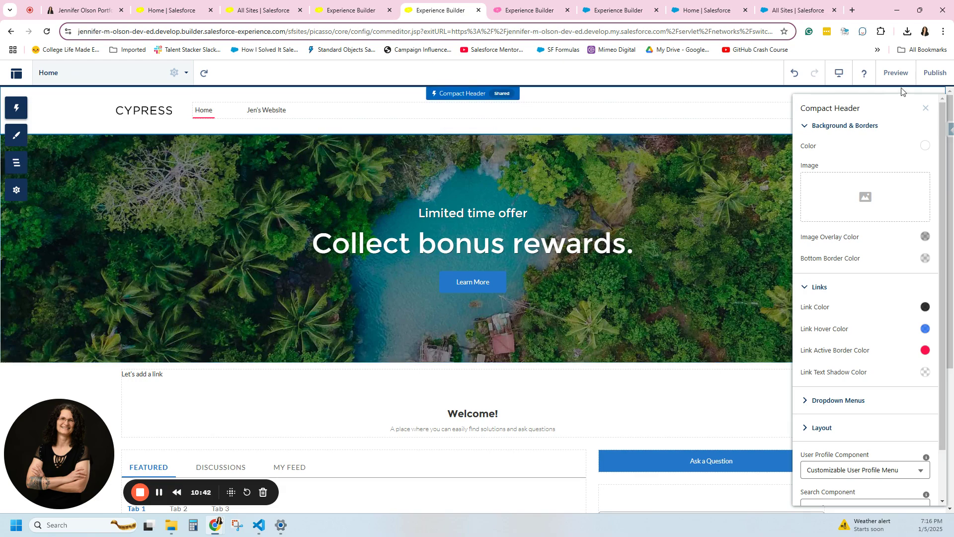
# - Preview the link hover color on the Home page and return to the builder
pyautogui.click(895, 73)
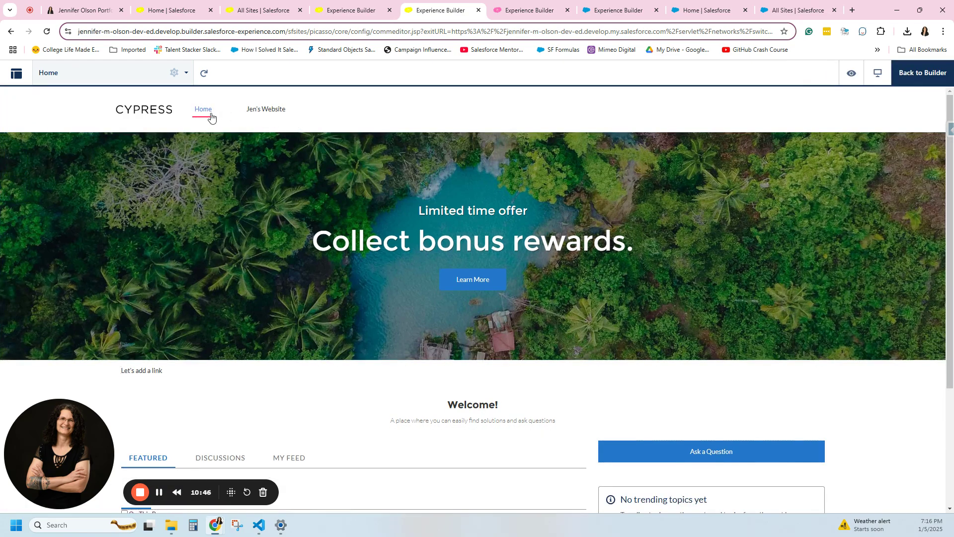
pyautogui.click(917, 79)
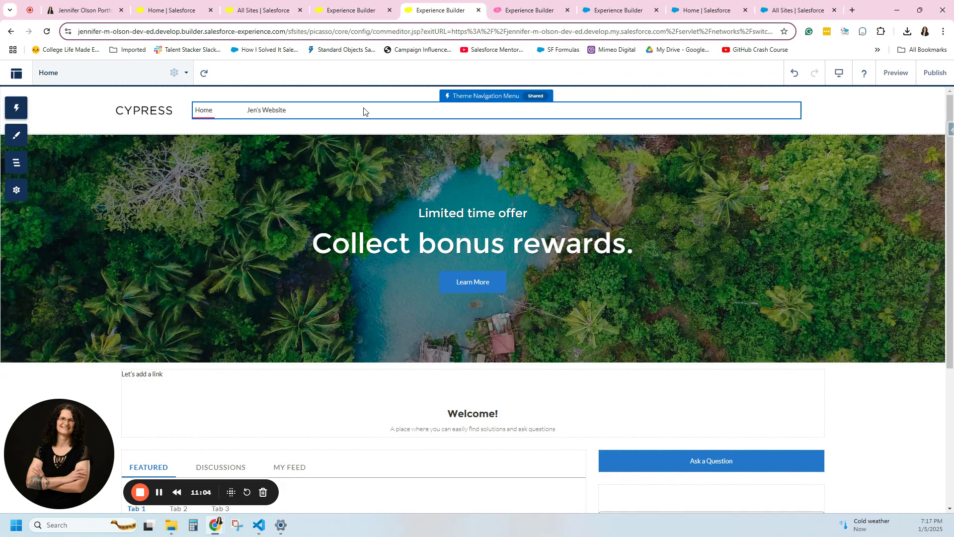
# - Open the Contact Support page and check the theme layouts and their assigned pages in the Theme configuration settings
pyautogui.click(101, 73)
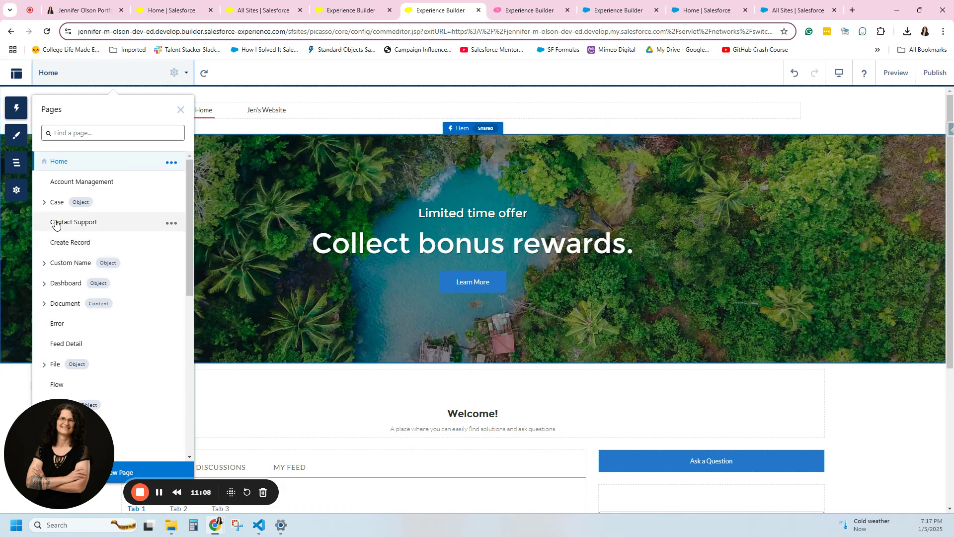
pyautogui.click(91, 229)
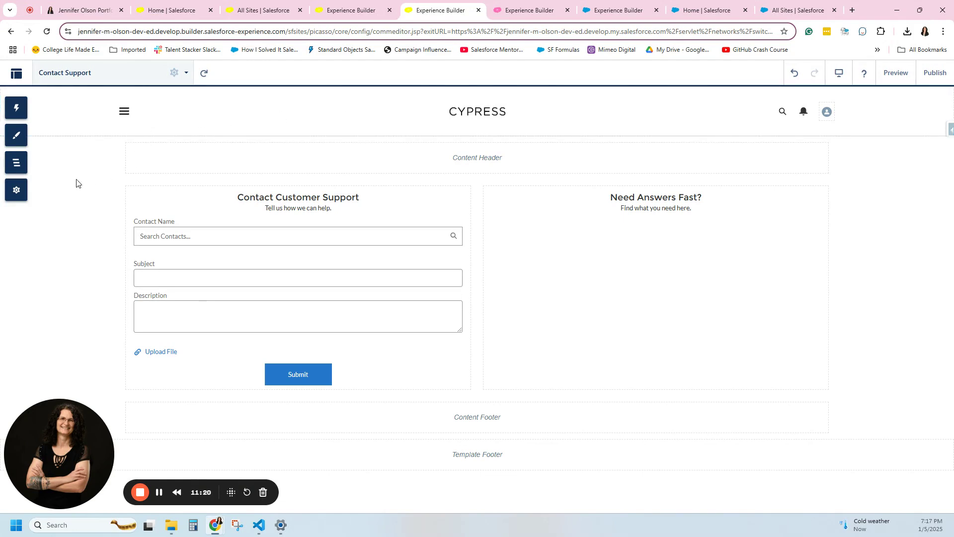
pyautogui.click(19, 191)
pyautogui.click(178, 157)
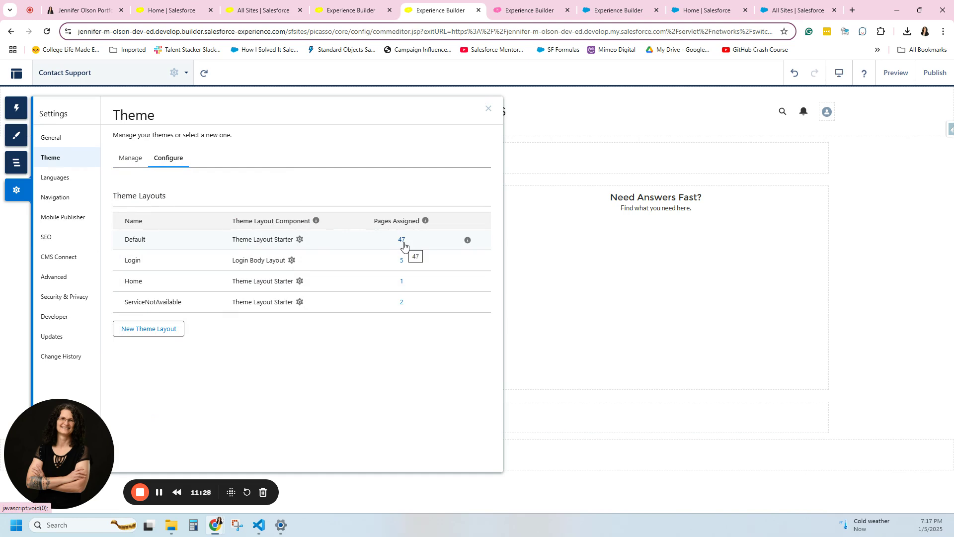
pyautogui.click(910, 175)
# - Turn off Show Search, Center Logo, Show Notifications and Show User Profile Menu in the Contact Support page's Compact Header layout
pyautogui.click(222, 129)
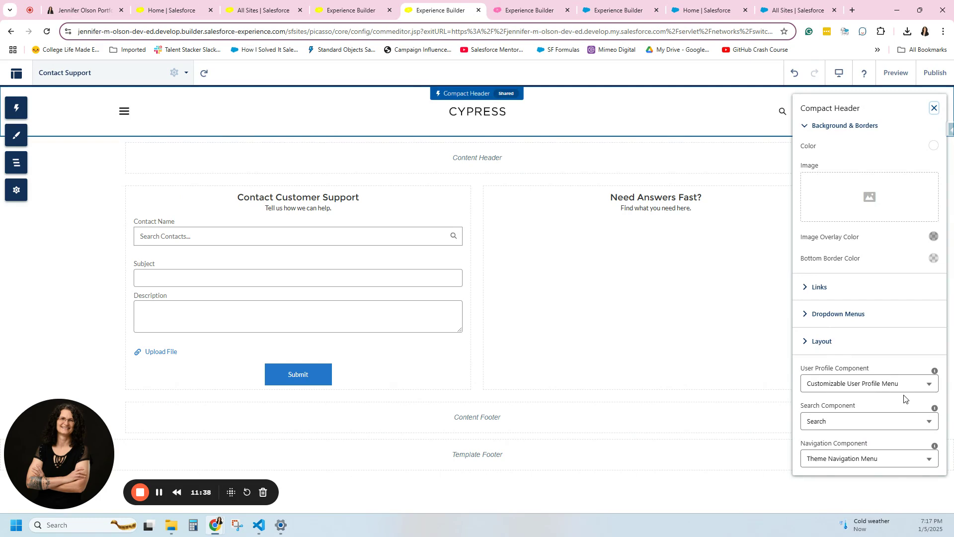
pyautogui.click(823, 342)
pyautogui.scroll(-3, 878, 403)
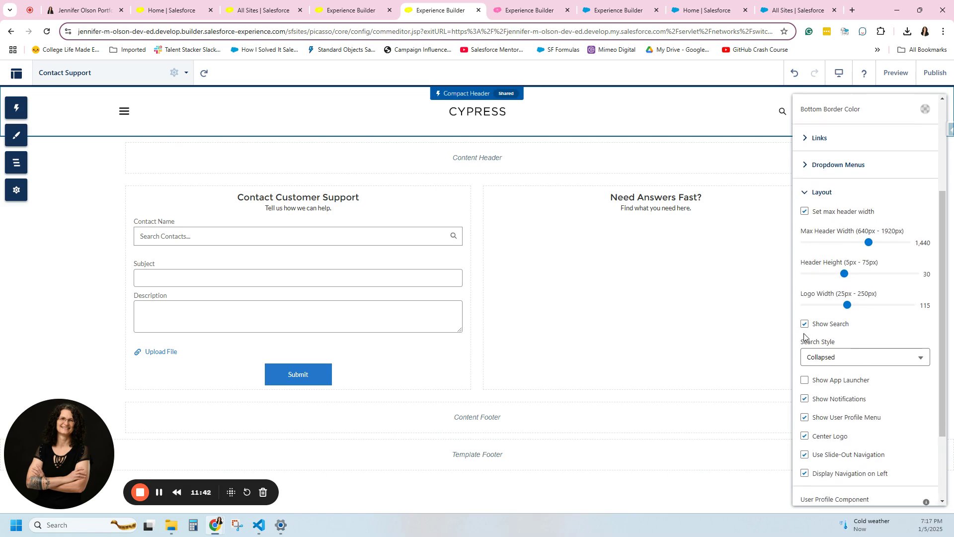
pyautogui.click(804, 324)
pyautogui.click(808, 398)
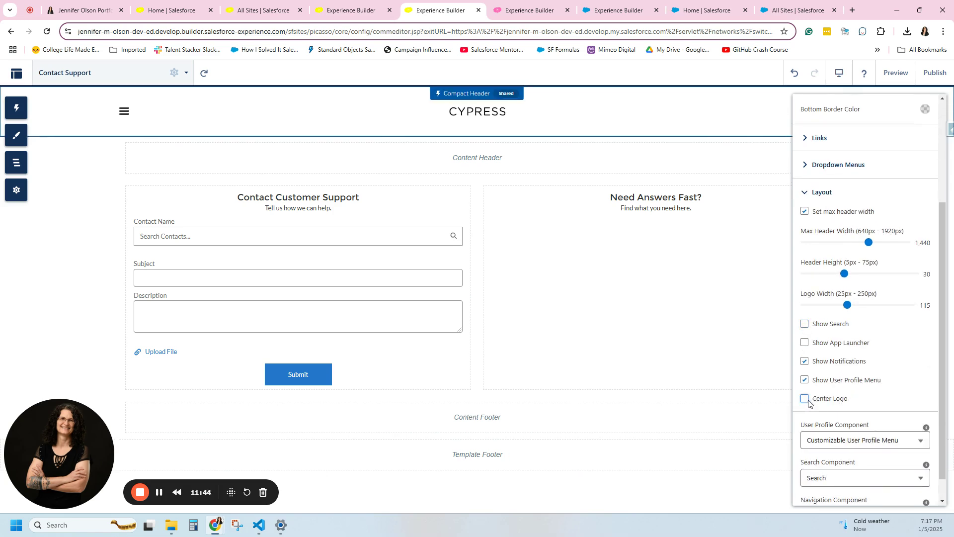
pyautogui.click(803, 361)
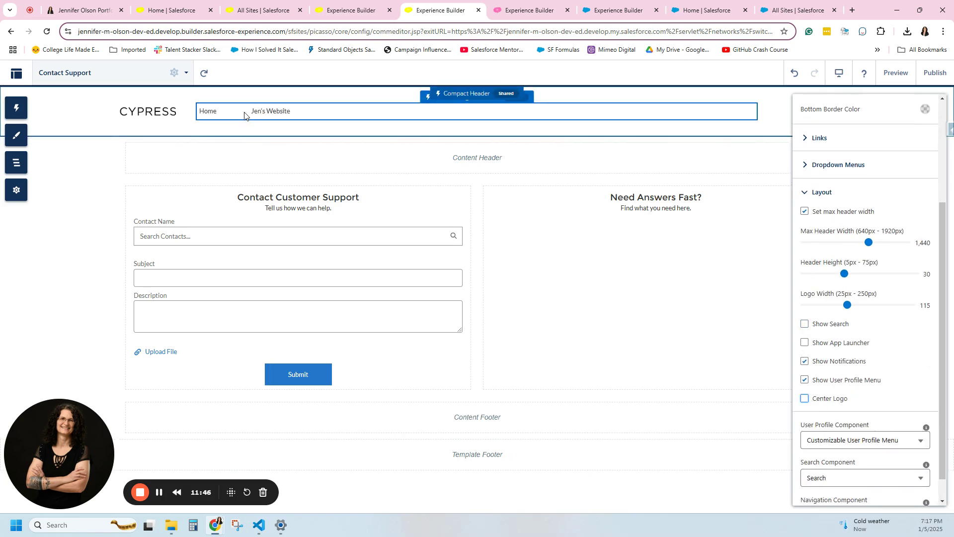
pyautogui.click(802, 361)
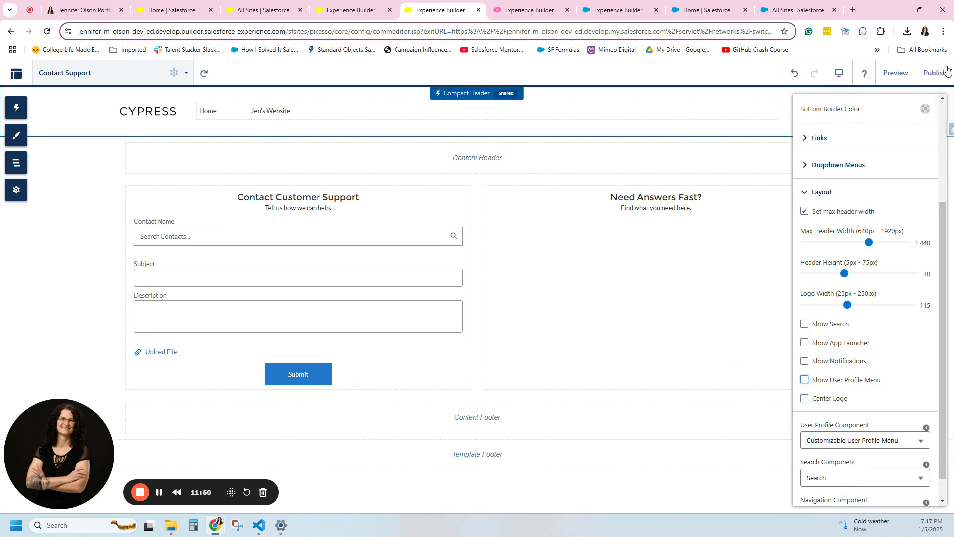
# - Preview the Contact Support page with the simplified header and return to the builder
pyautogui.click(895, 73)
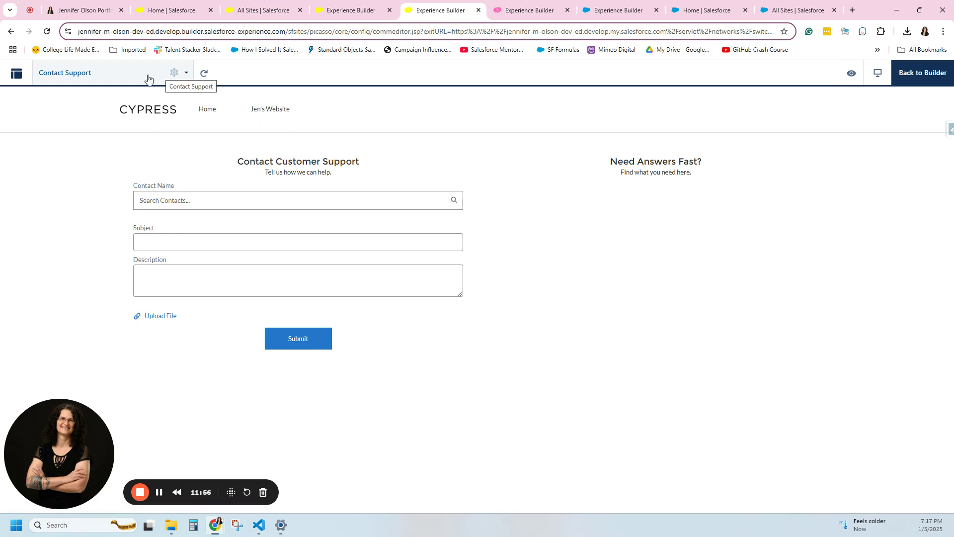
pyautogui.click(130, 79)
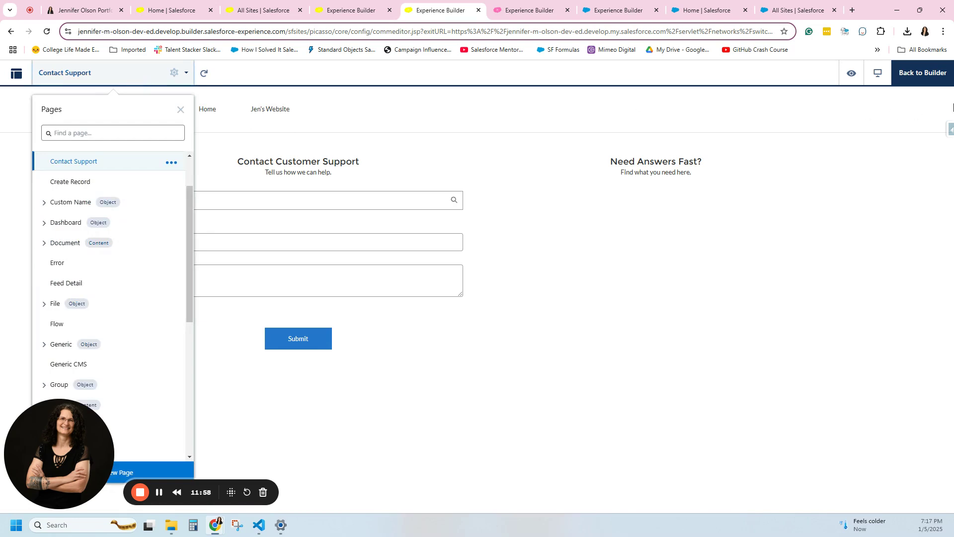
pyautogui.click(923, 81)
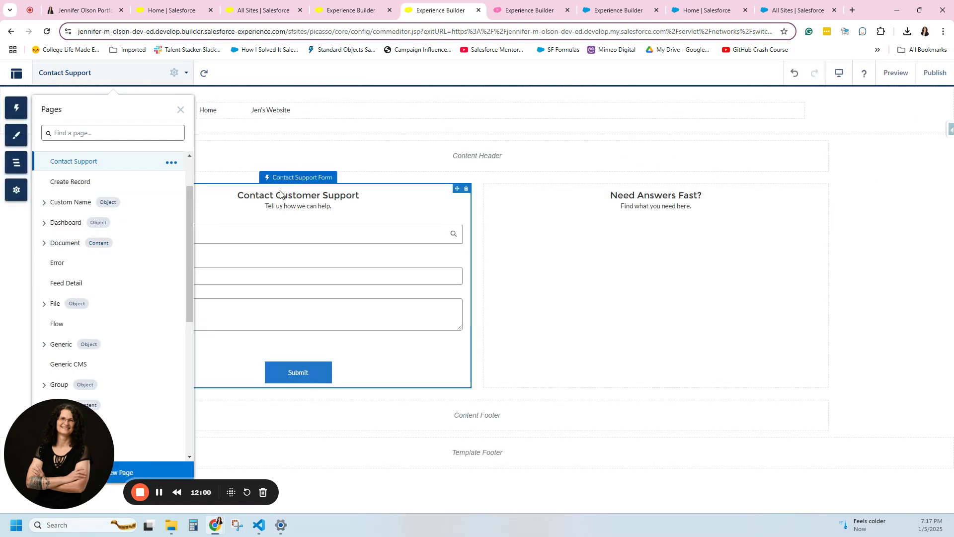
# - Check which pages use the Home theme layout, and close the Theme settings
pyautogui.click(17, 191)
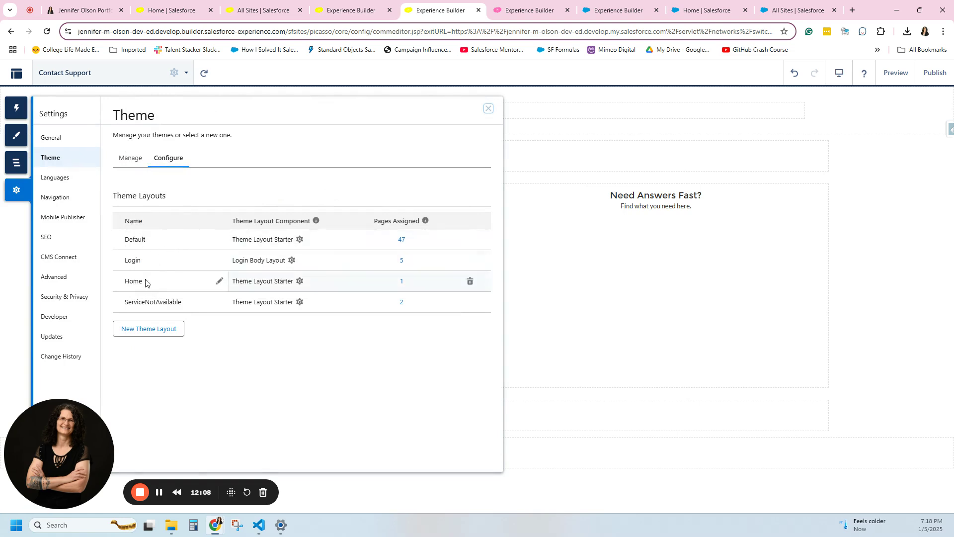
pyautogui.click(403, 283)
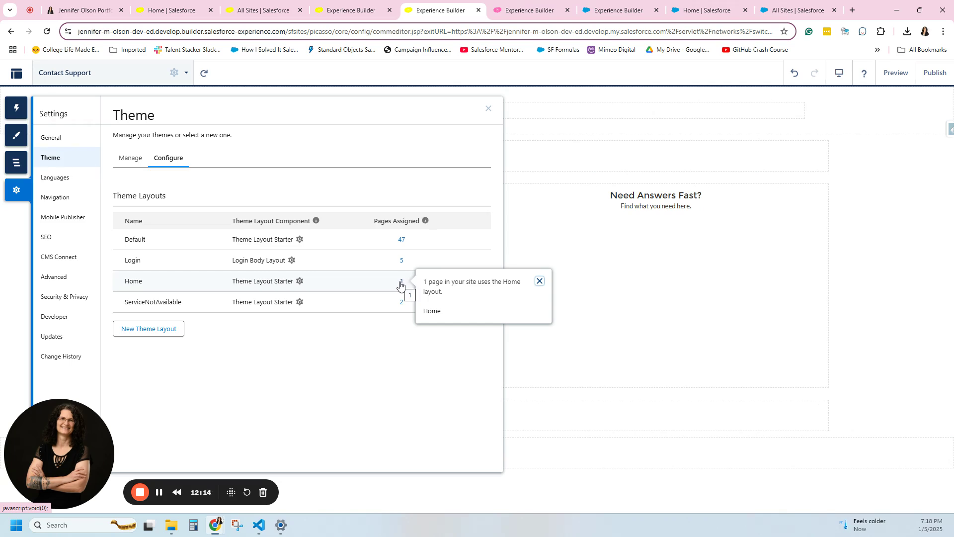
pyautogui.click(677, 308)
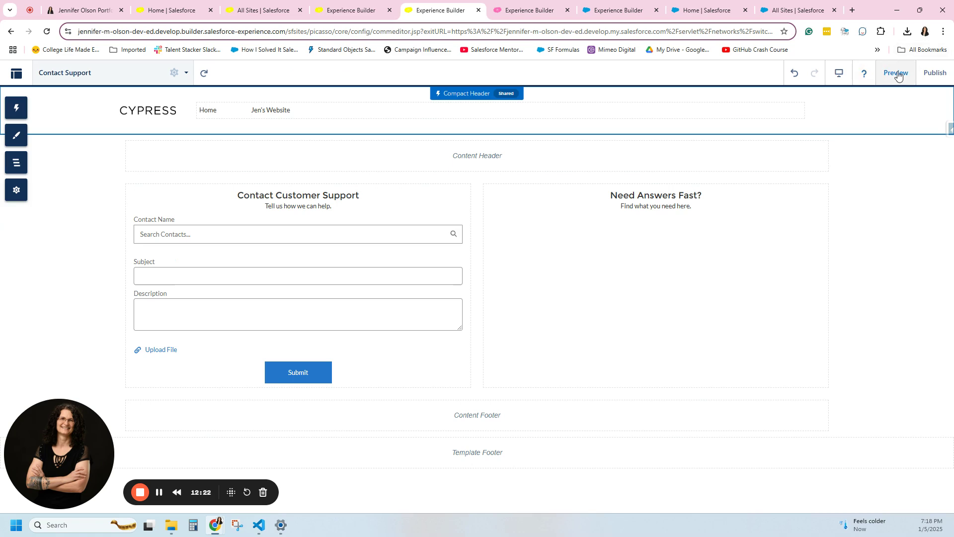
# - Return to the Home page and view its Compact Header's properties
pyautogui.click(147, 74)
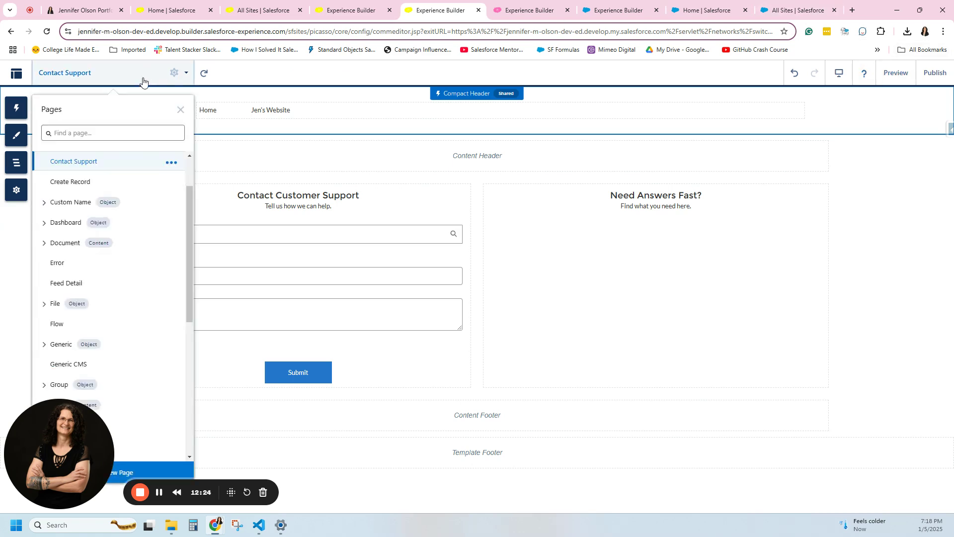
pyautogui.click(307, 99)
pyautogui.click(160, 113)
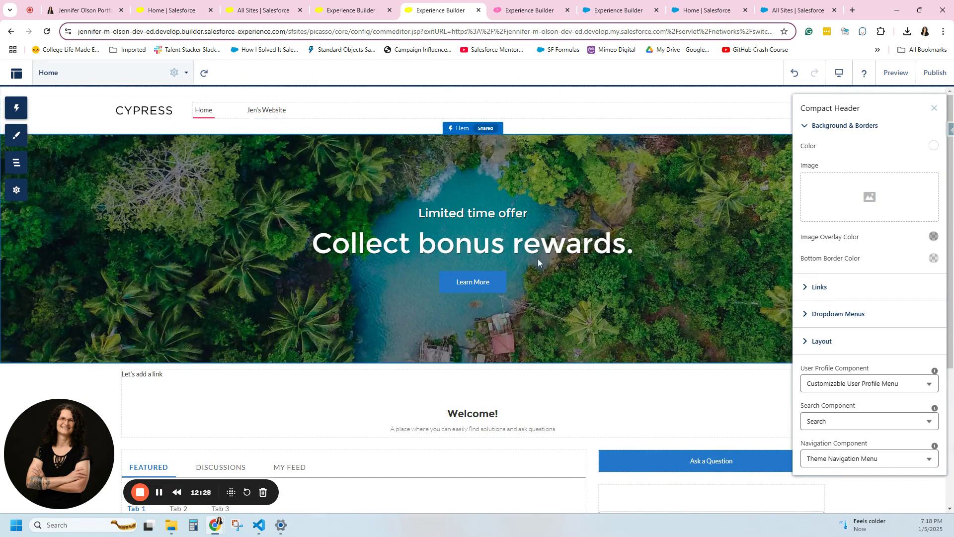
# - Switch to the partner site's Experience Builder and view the properties of its header Navigation Menu
pyautogui.click(711, 10)
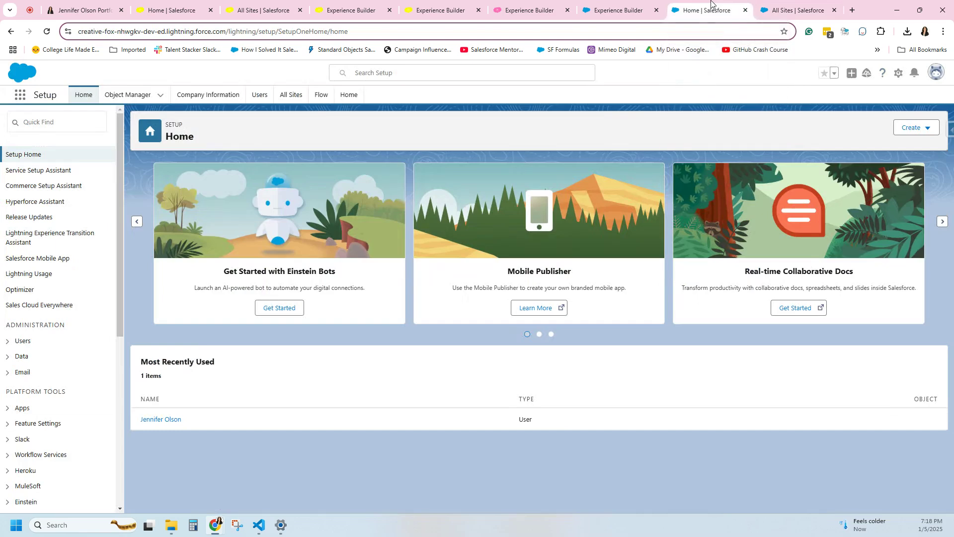
pyautogui.click(621, 10)
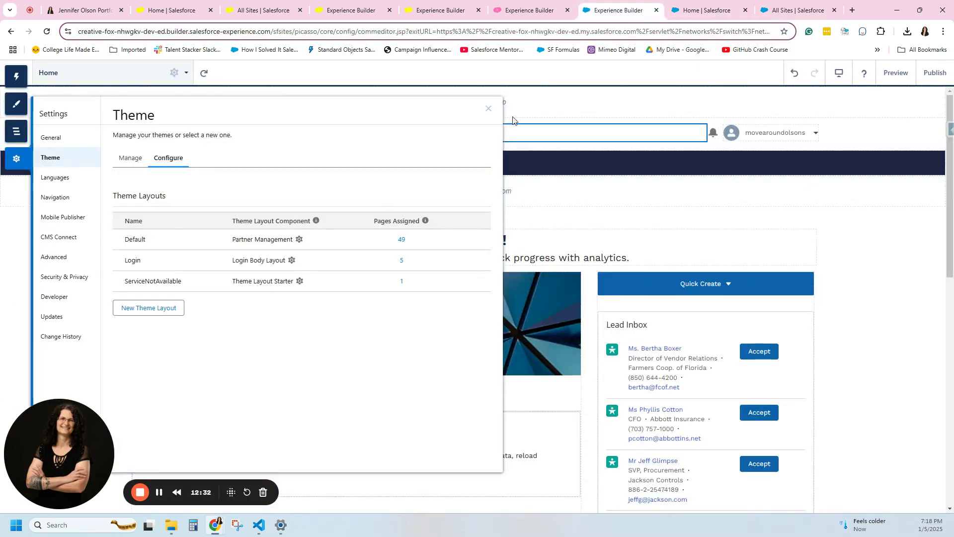
pyautogui.click(489, 110)
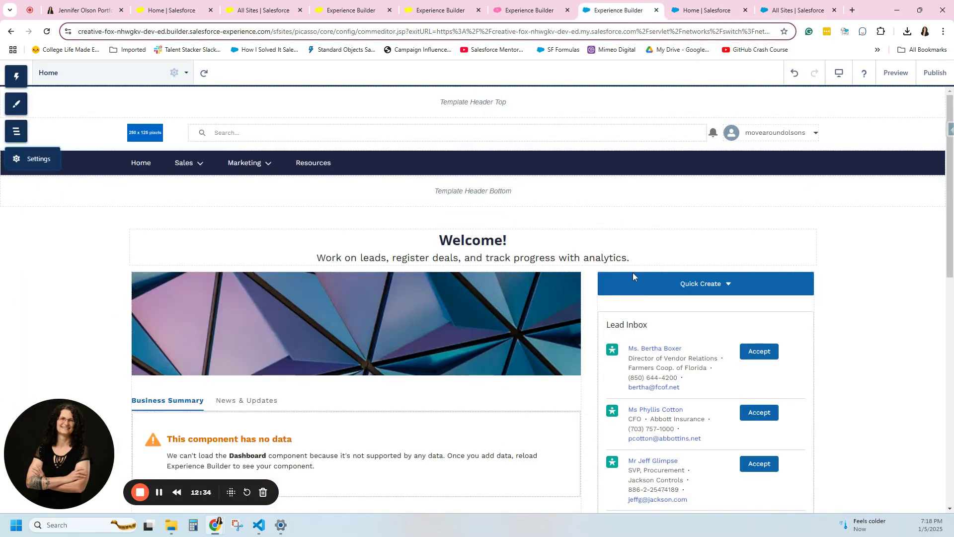
pyautogui.click(278, 158)
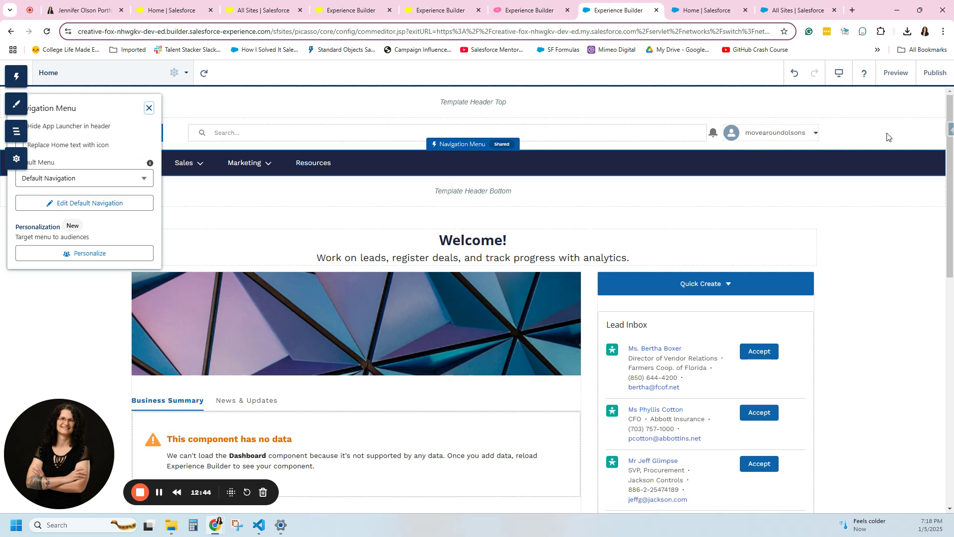
pyautogui.click(906, 138)
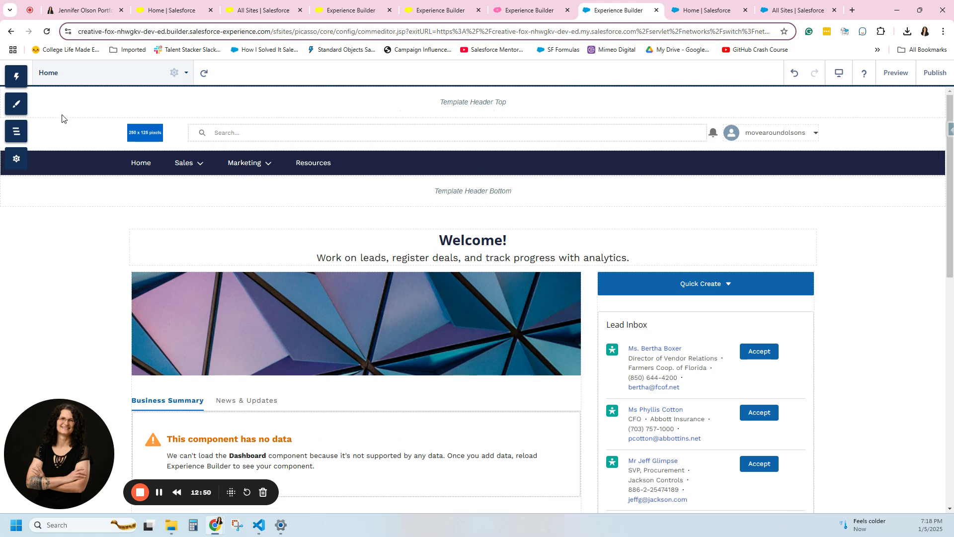
# - Set the Global Search Box's placeholder text to "Type your search parameters here" and close its properties
pyautogui.click(258, 138)
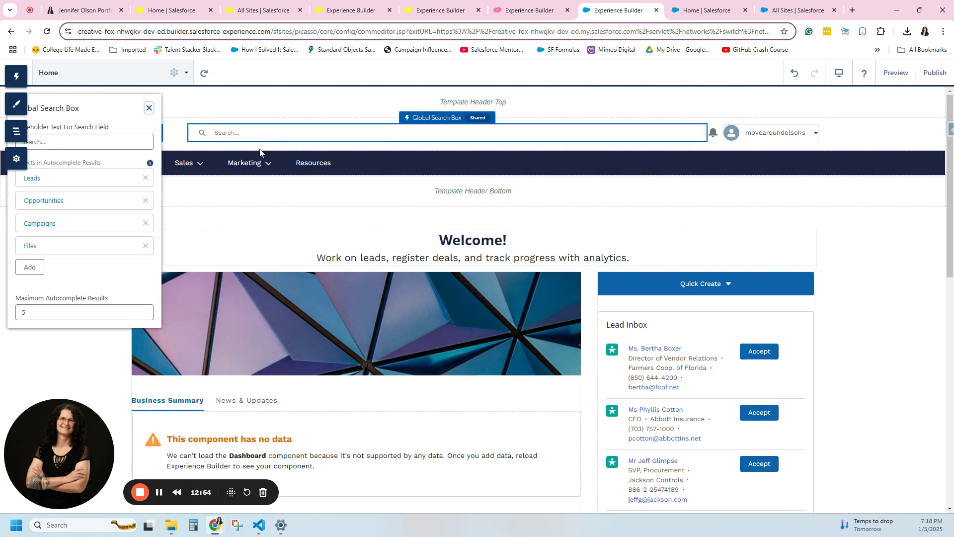
pyautogui.moveTo(110, 108); pyautogui.dragTo(338, 110)
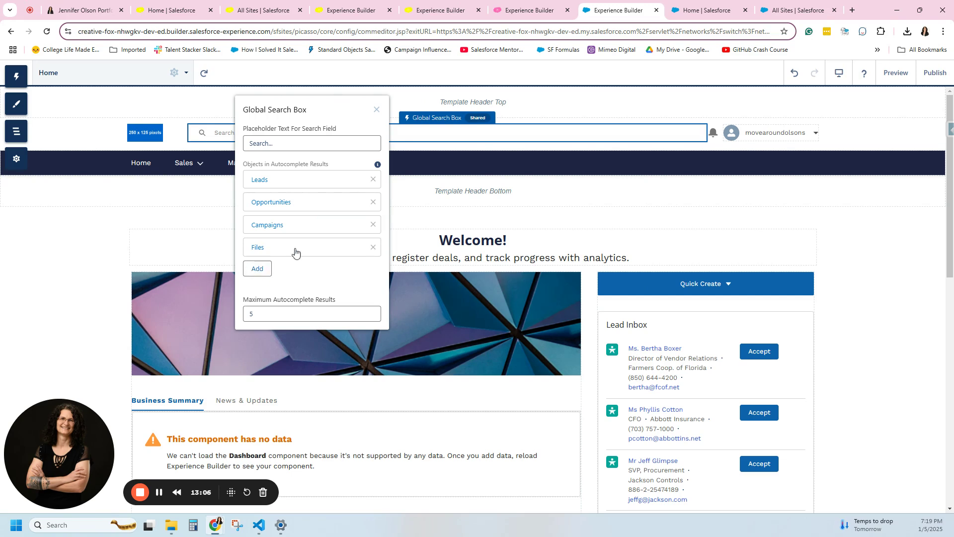
pyautogui.click(283, 141)
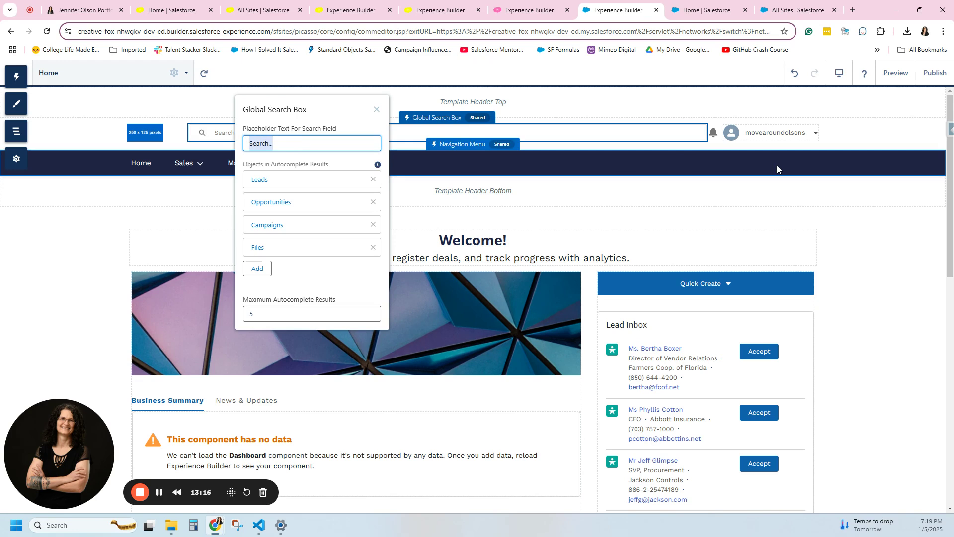
pyautogui.write('P')
pyautogui.press('BackSpace')
pyautogui.press('BackSpace')
pyautogui.press('BackSpace')
pyautogui.press('BackSpace')
pyautogui.press('BackSpace')
pyautogui.press('BackSpace')
pyautogui.press('BackSpace')
pyautogui.press('BackSpace')
pyautogui.press('BackSpace')
pyautogui.press('BackSpace')
pyautogui.press('BackSpace')
pyautogui.press('BackSpace')
pyautogui.press('BackSpace')
pyautogui.press('BackSpace')
pyautogui.press('BackSpace')
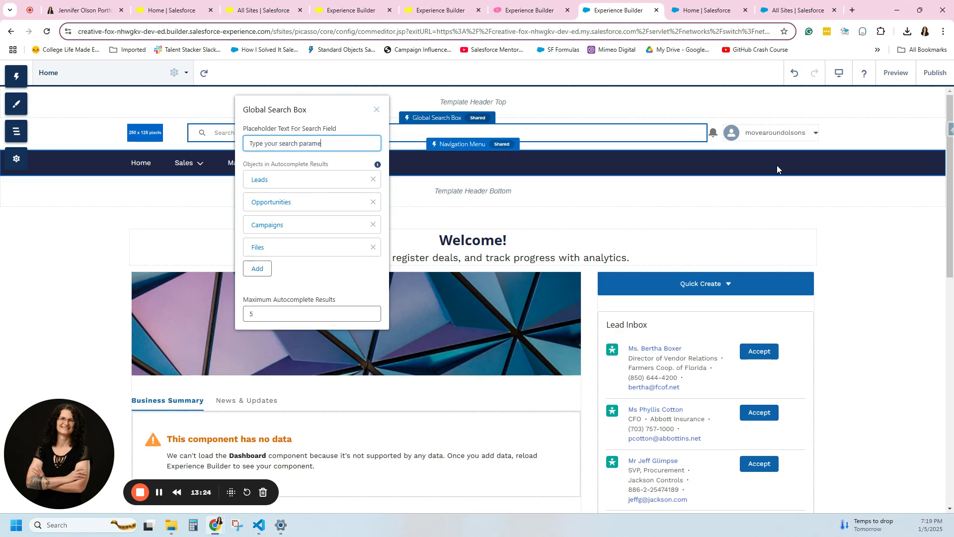
pyautogui.write('ters here')
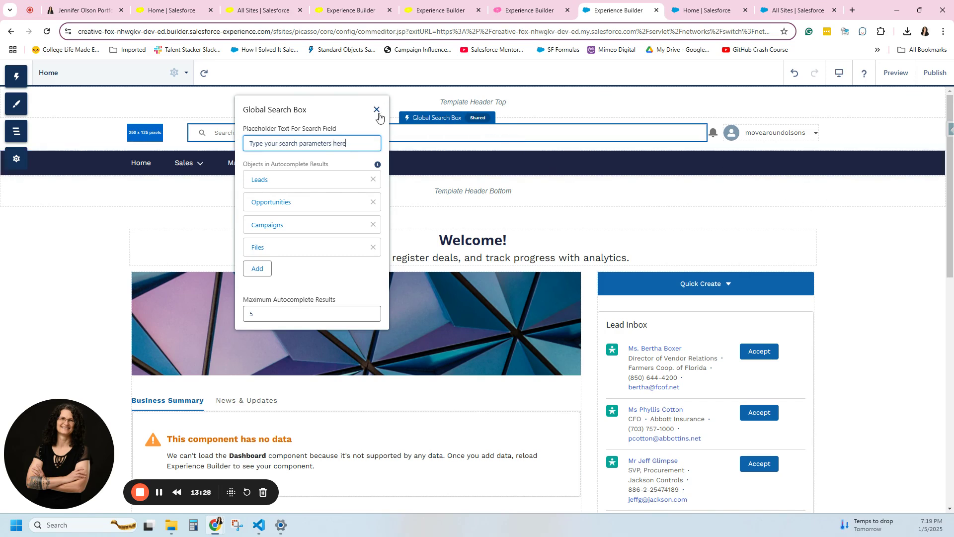
pyautogui.click(356, 179)
pyautogui.click(292, 162)
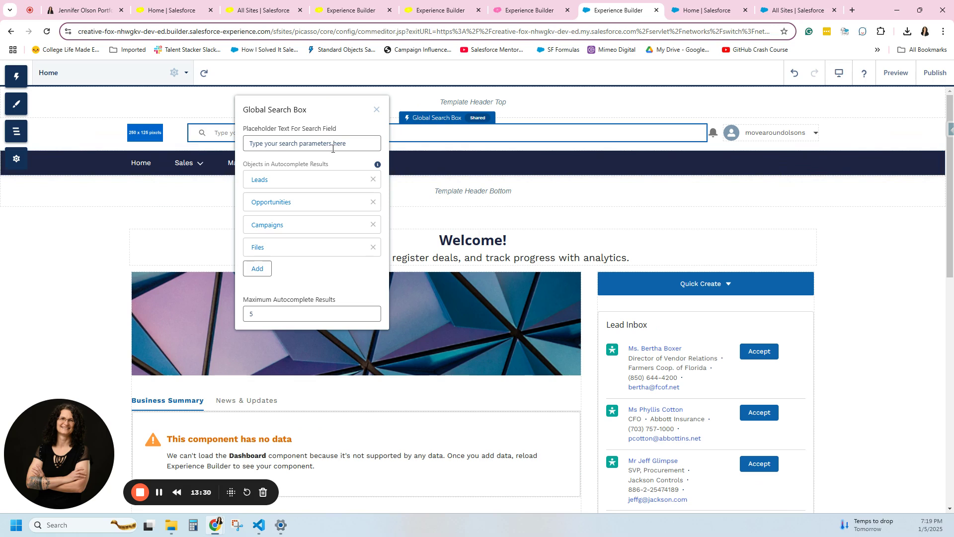
pyautogui.click(377, 109)
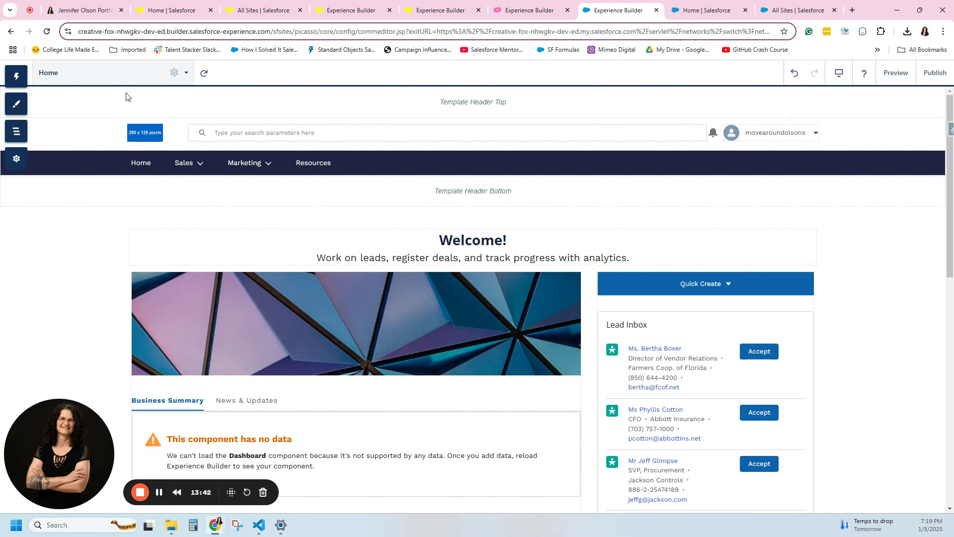
# - Change the site's theme from Partner Central to Jepson and activate it
pyautogui.click(16, 160)
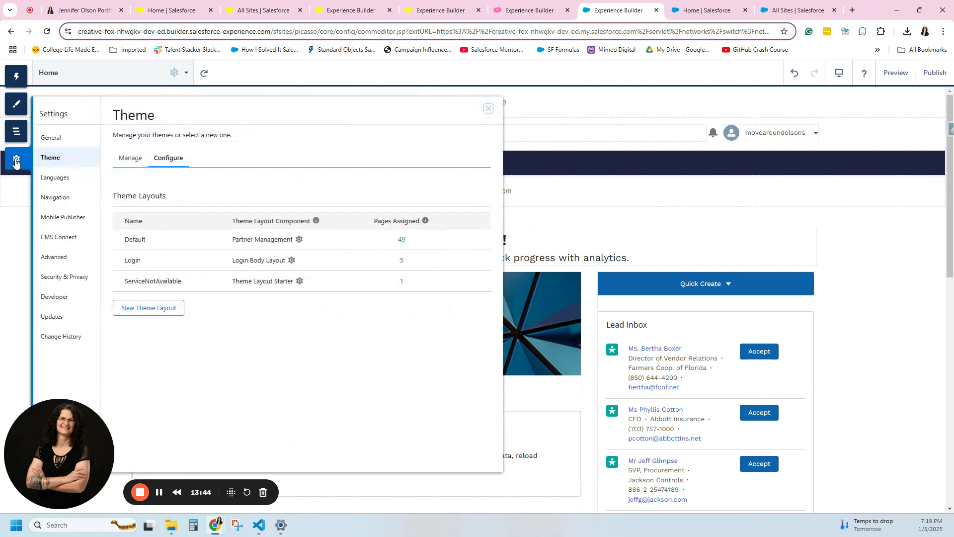
pyautogui.click(131, 156)
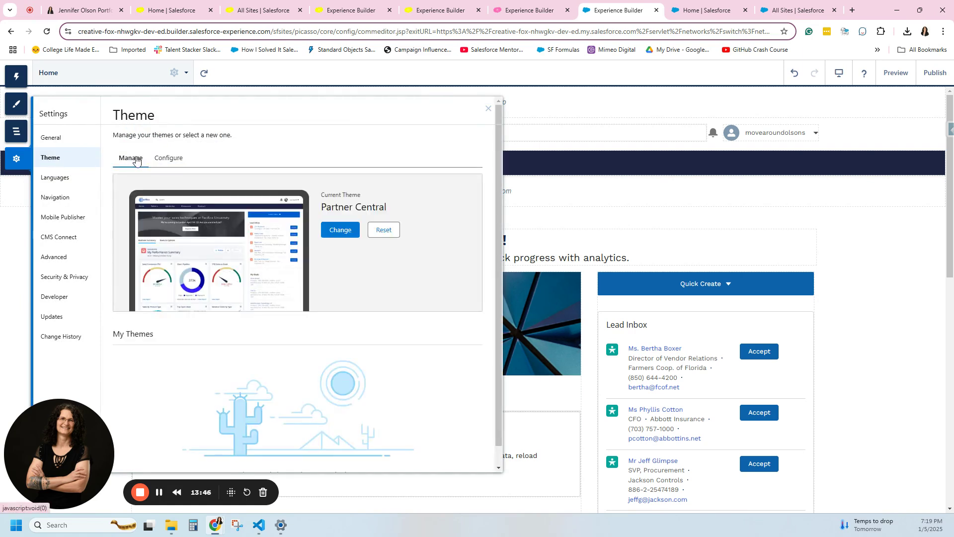
pyautogui.click(341, 229)
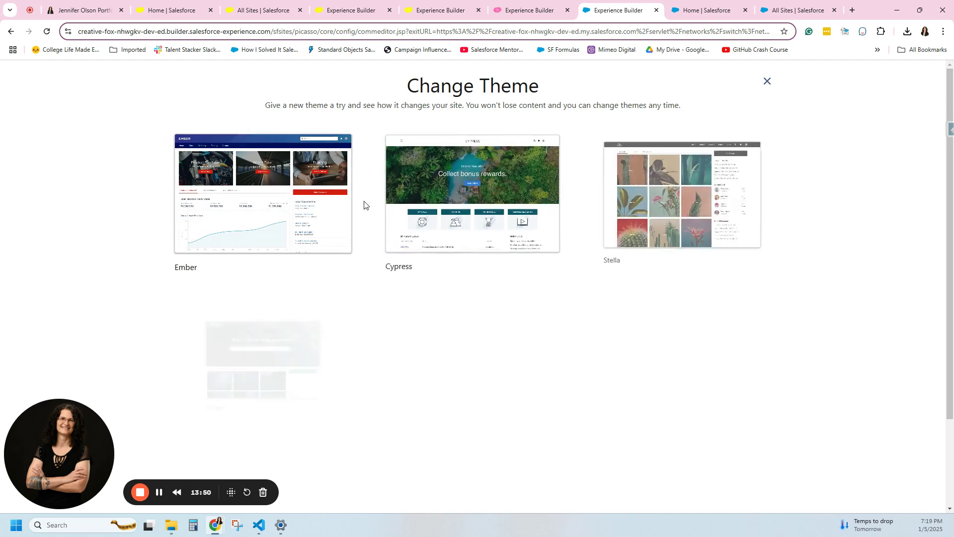
pyautogui.scroll(-2, 862, 392)
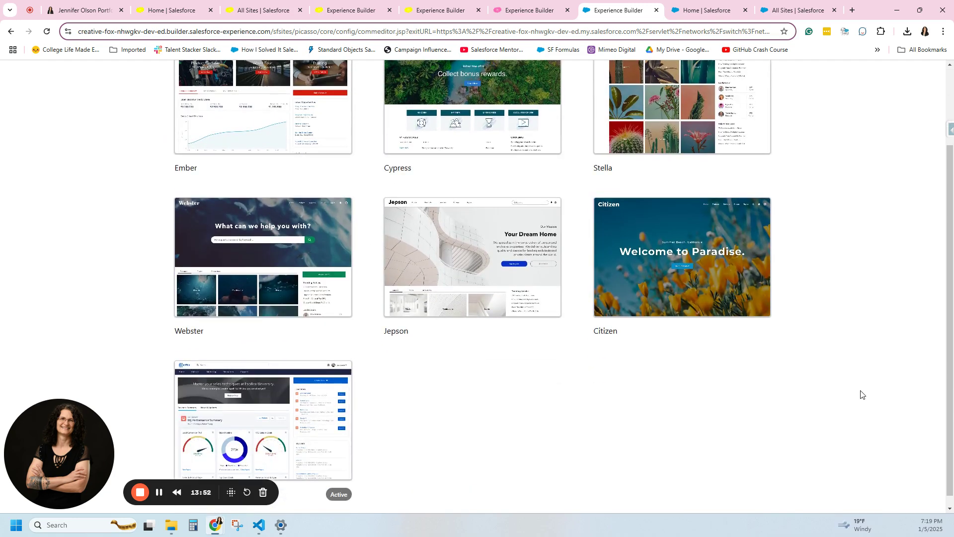
pyautogui.click(458, 251)
pyautogui.click(587, 188)
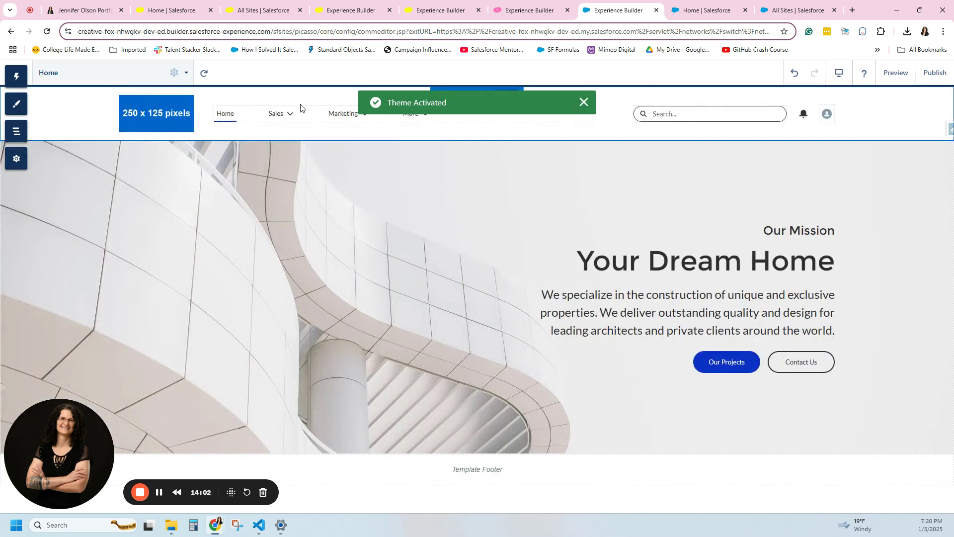
# - Turn off Show Search in the Compact Header's Layout settings and close its properties
pyautogui.click(313, 116)
pyautogui.click(70, 112)
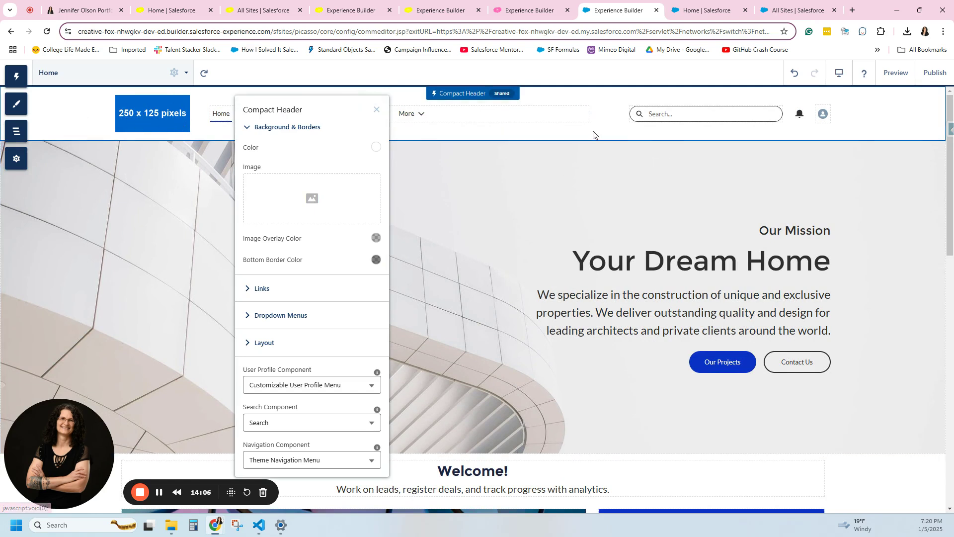
pyautogui.click(376, 109)
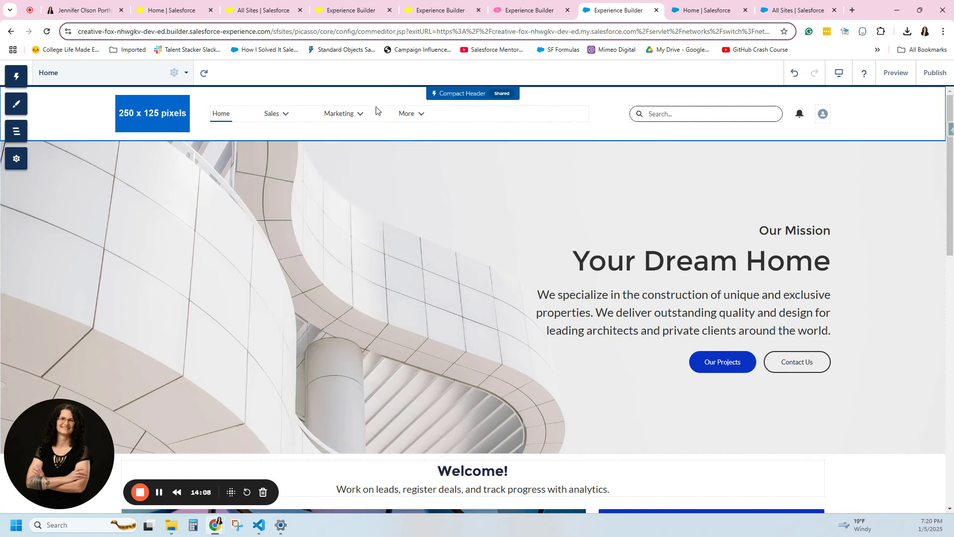
pyautogui.click(573, 102)
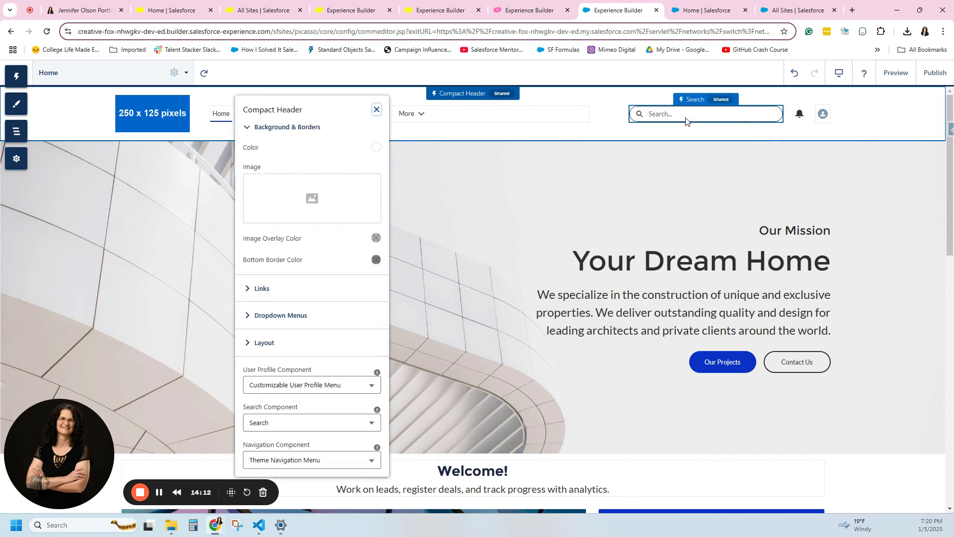
pyautogui.click(271, 343)
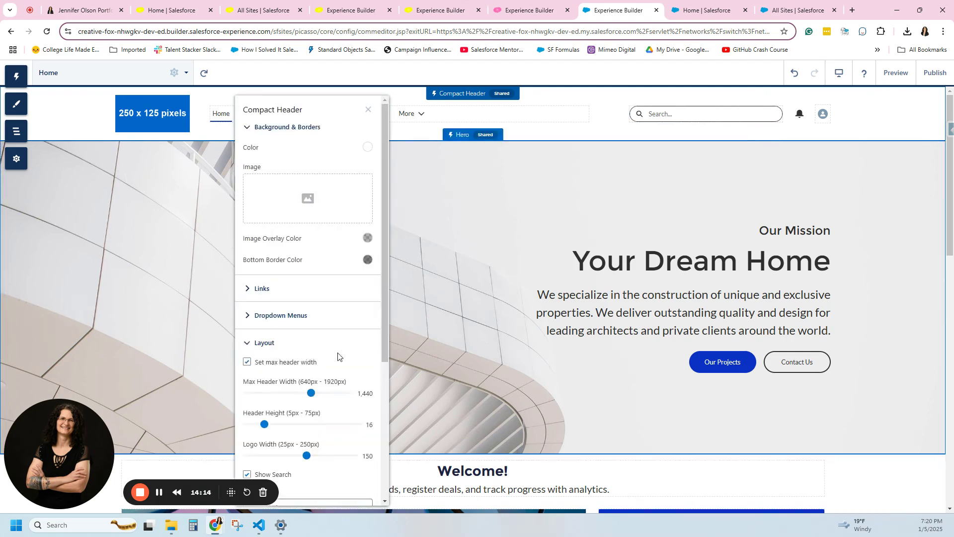
pyautogui.scroll(-5, 318, 352)
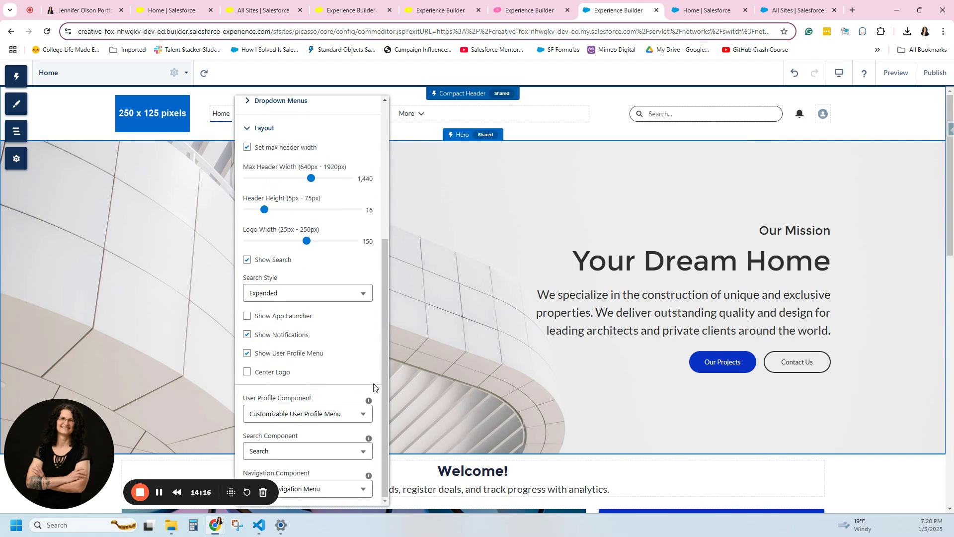
pyautogui.click(247, 261)
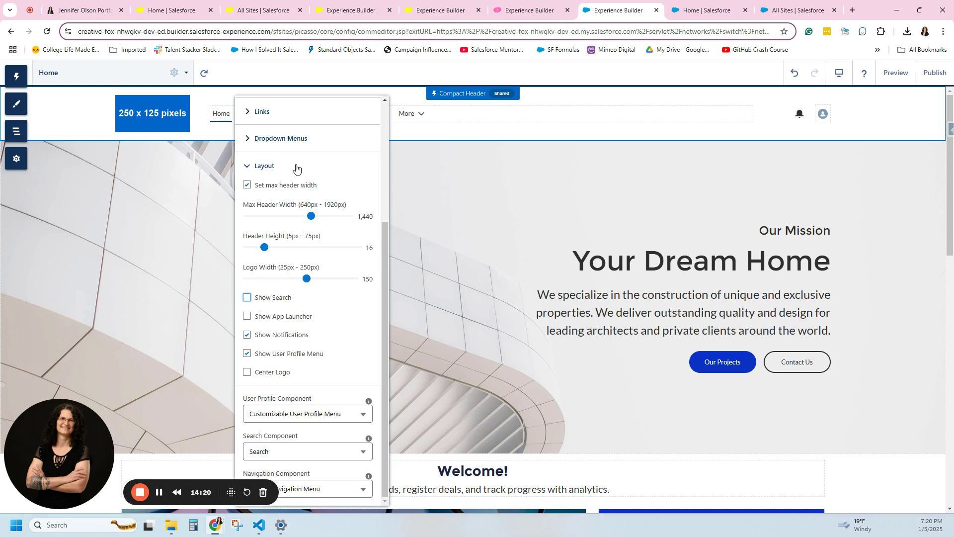
pyautogui.scroll(4, 298, 174)
pyautogui.click(369, 111)
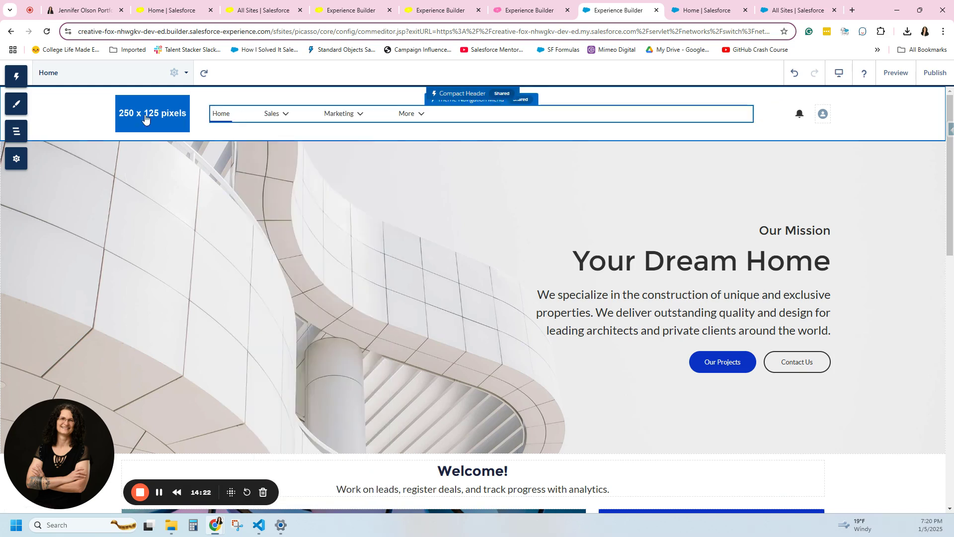
# - Set the Compact Header's background color to dark red, rgb(89, 6, 6), moving its properties clear of the header's navigation
pyautogui.click(16, 159)
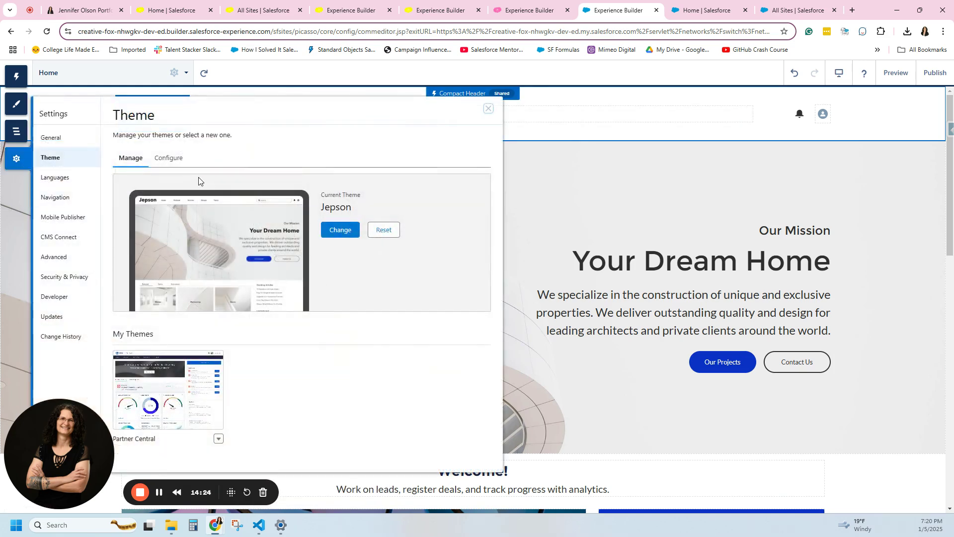
pyautogui.click(875, 130)
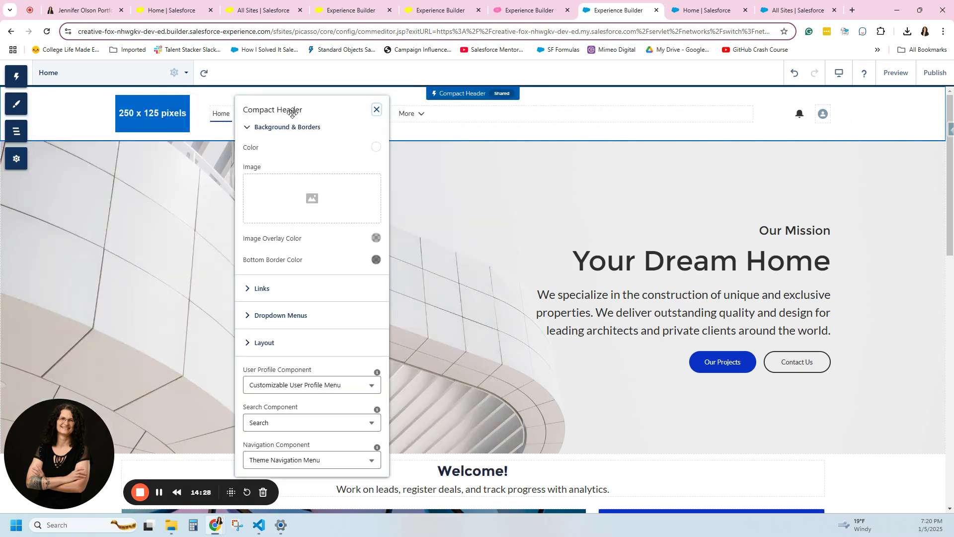
pyautogui.moveTo(331, 97); pyautogui.dragTo(799, 96)
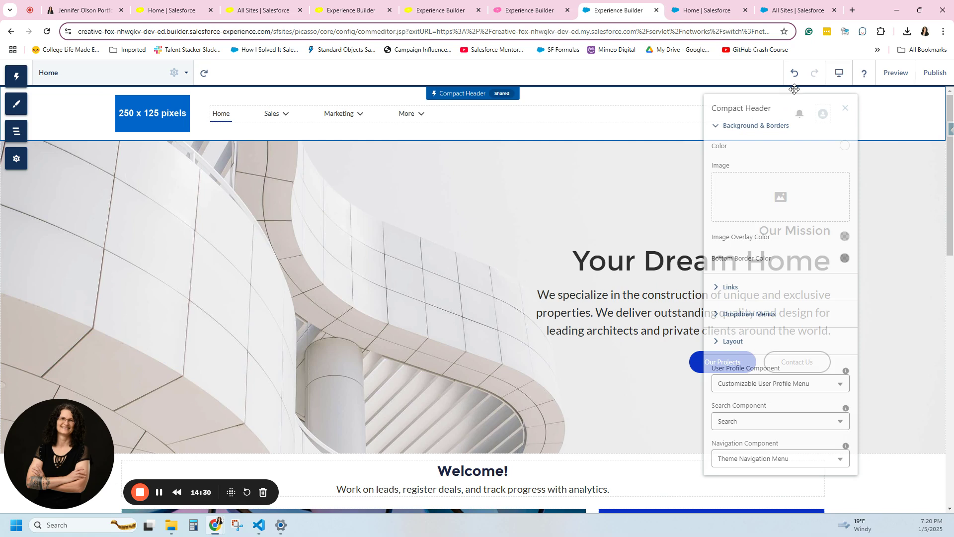
pyautogui.click(716, 128)
pyautogui.click(717, 127)
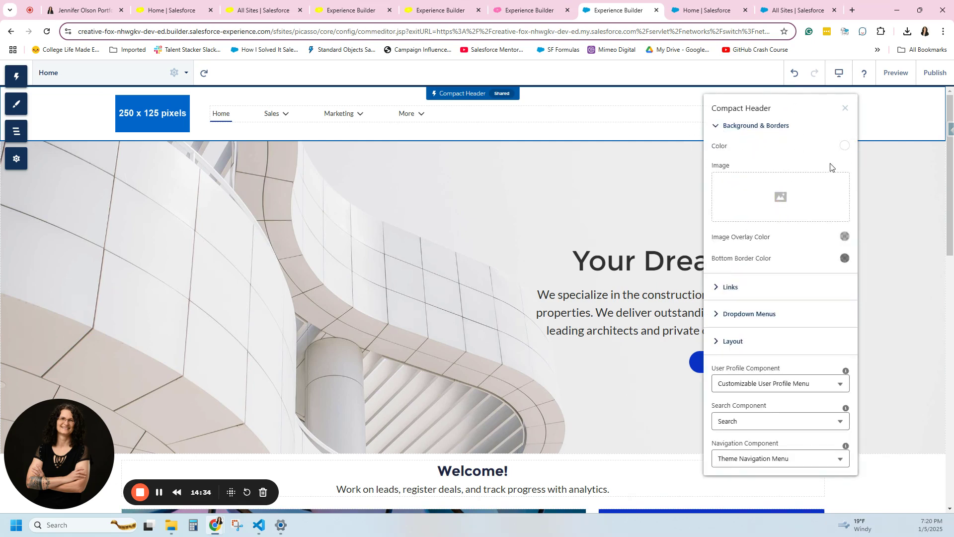
pyautogui.click(845, 146)
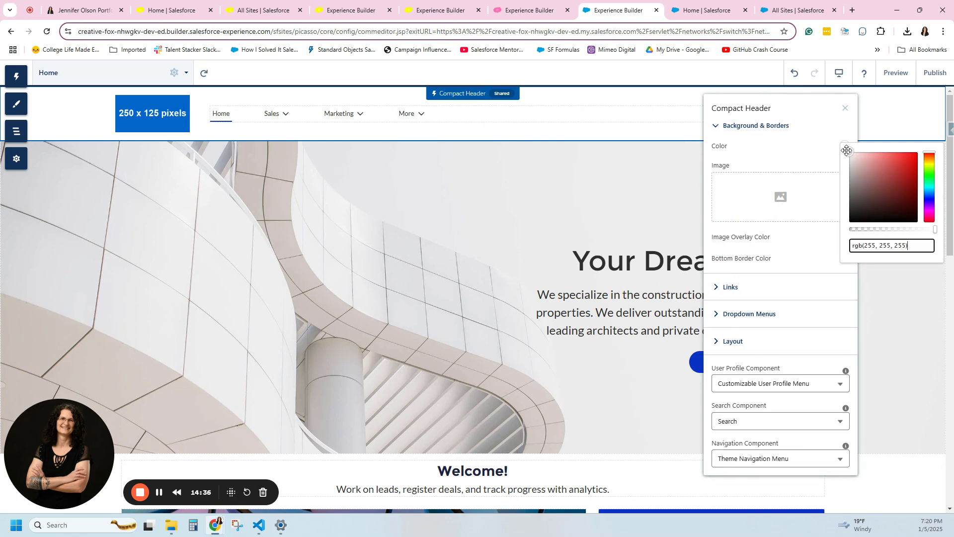
pyautogui.moveTo(846, 150); pyautogui.dragTo(913, 198)
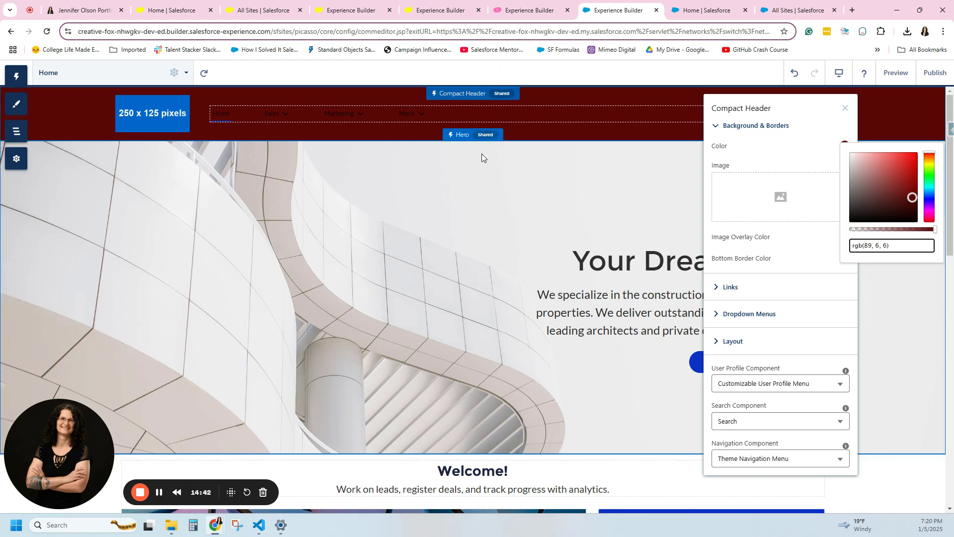
# - Review the Compact Header's Links, Dropdown Menus and Layout settings
pyautogui.click(737, 292)
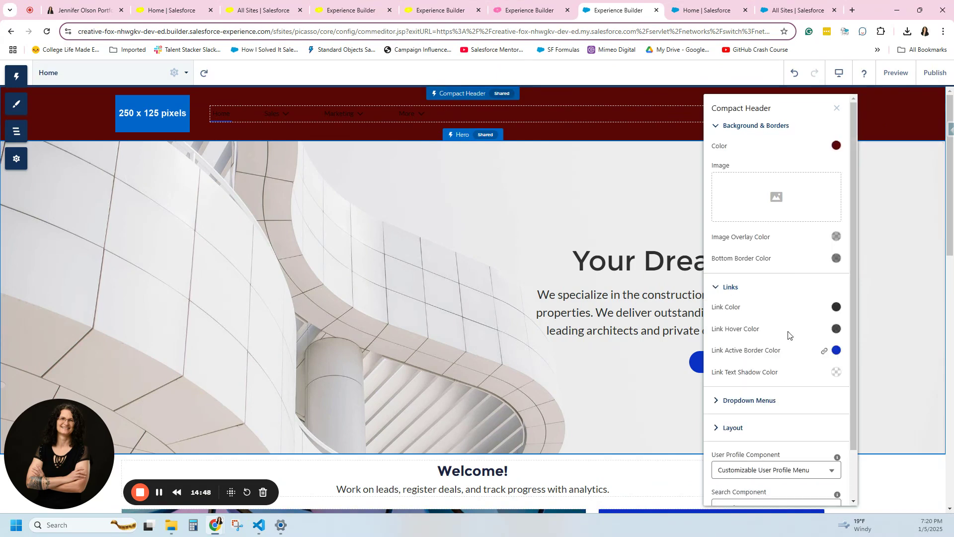
pyautogui.scroll(-1, 806, 332)
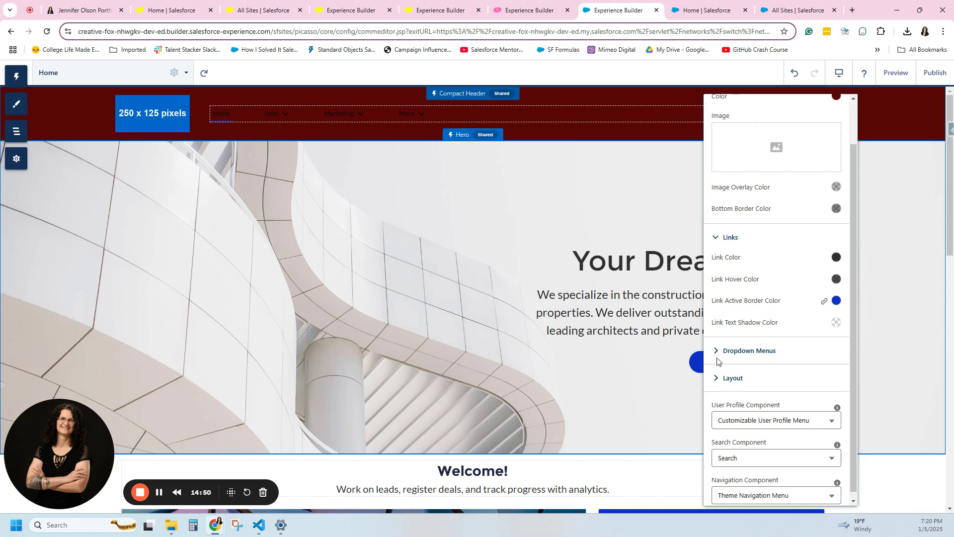
pyautogui.click(730, 350)
pyautogui.scroll(-3, 731, 354)
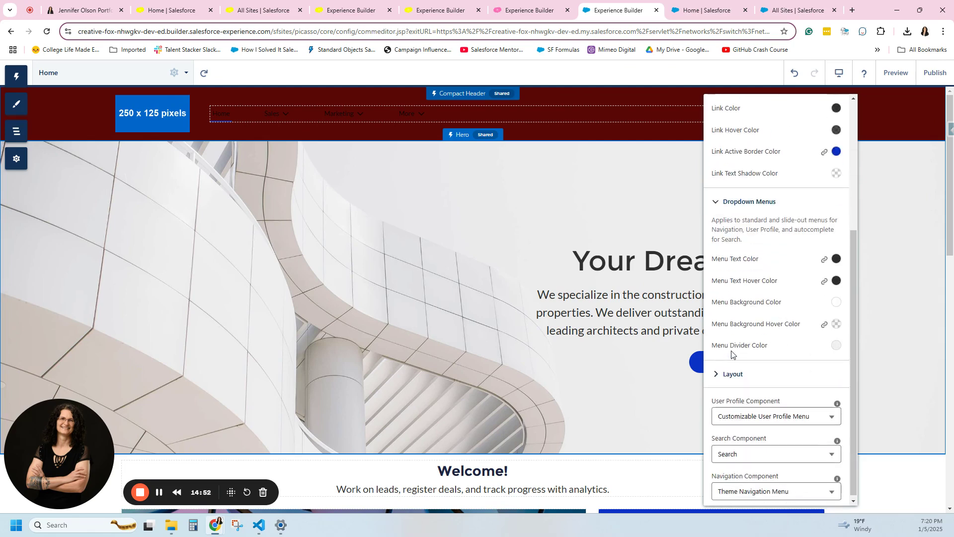
pyautogui.click(773, 376)
pyautogui.scroll(-4, 775, 378)
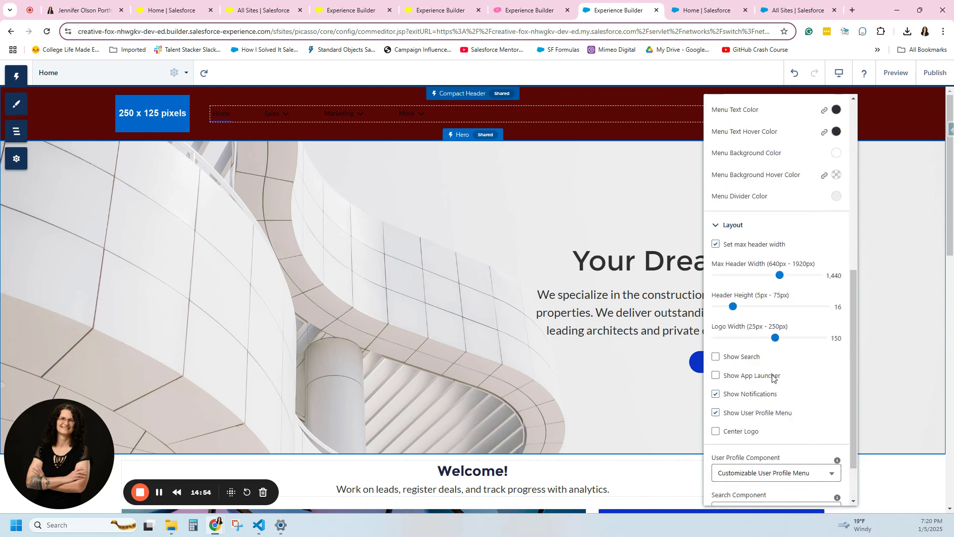
pyautogui.scroll(8, 772, 378)
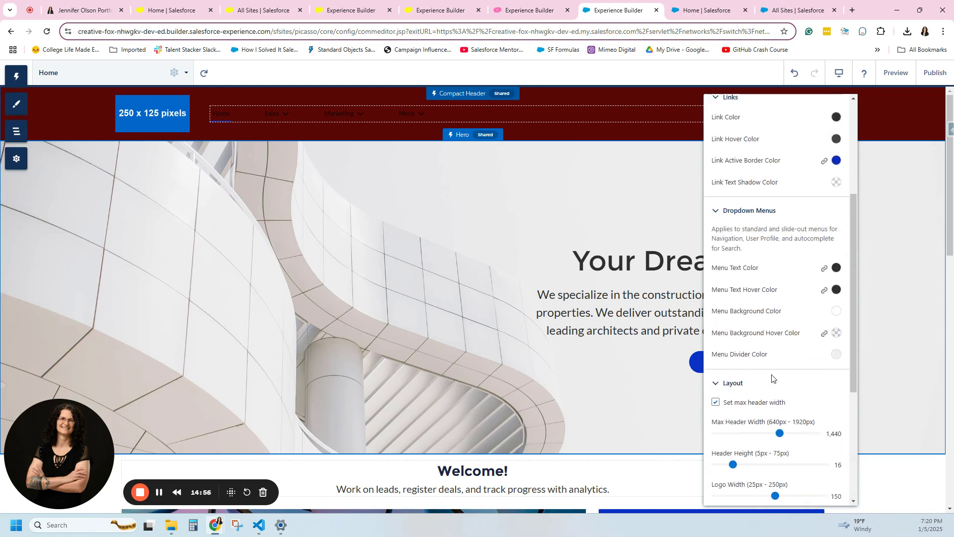
# - Set the theme's general Text Color to fully opaque white, rgb(255, 255, 255)
pyautogui.click(17, 109)
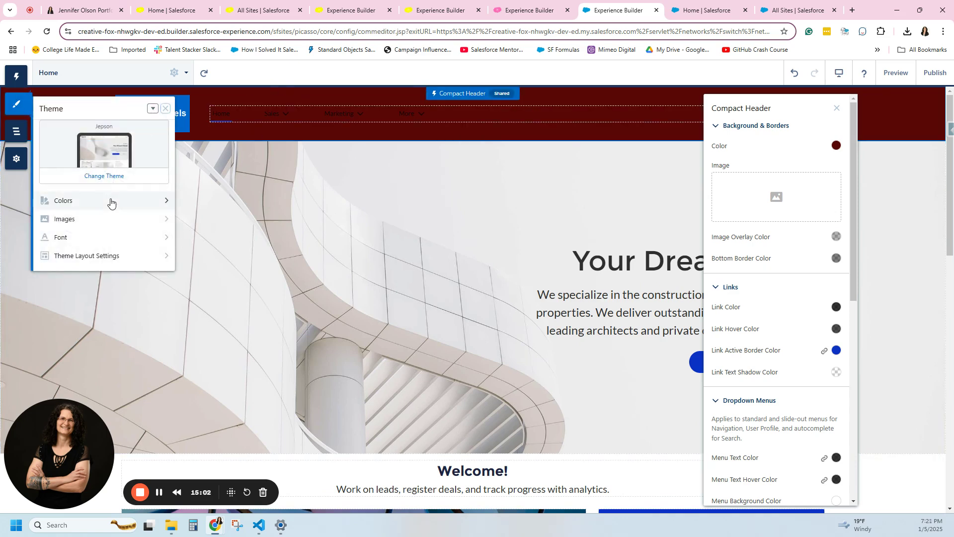
pyautogui.click(69, 200)
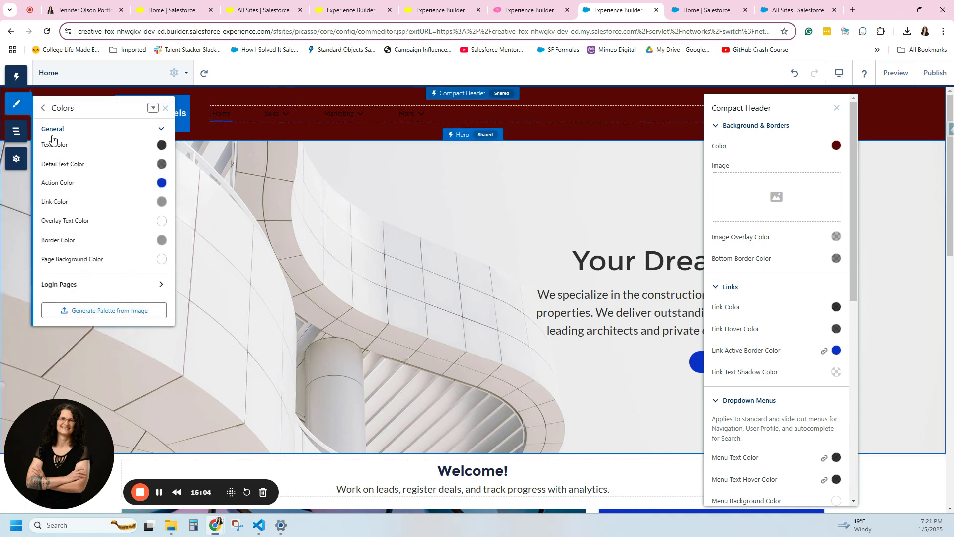
pyautogui.click(162, 145)
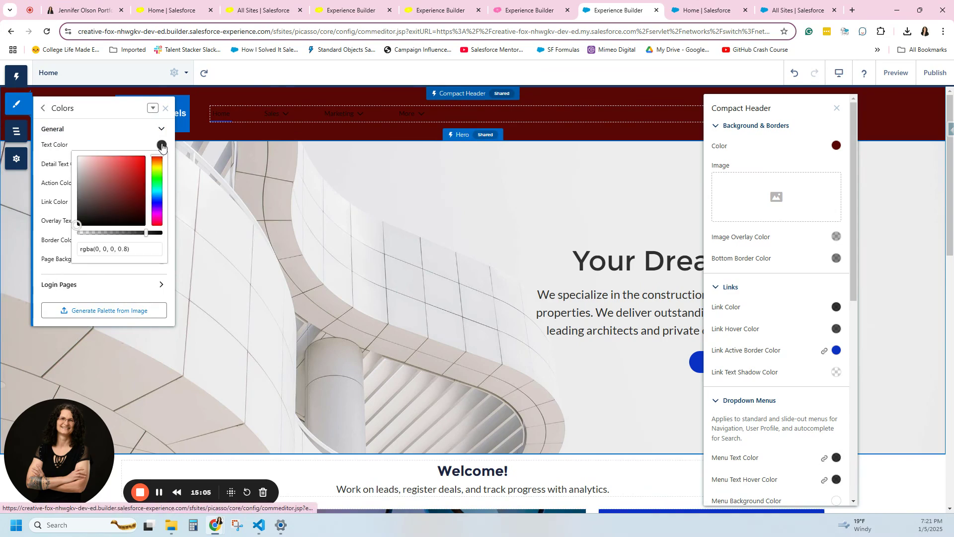
pyautogui.click(147, 232)
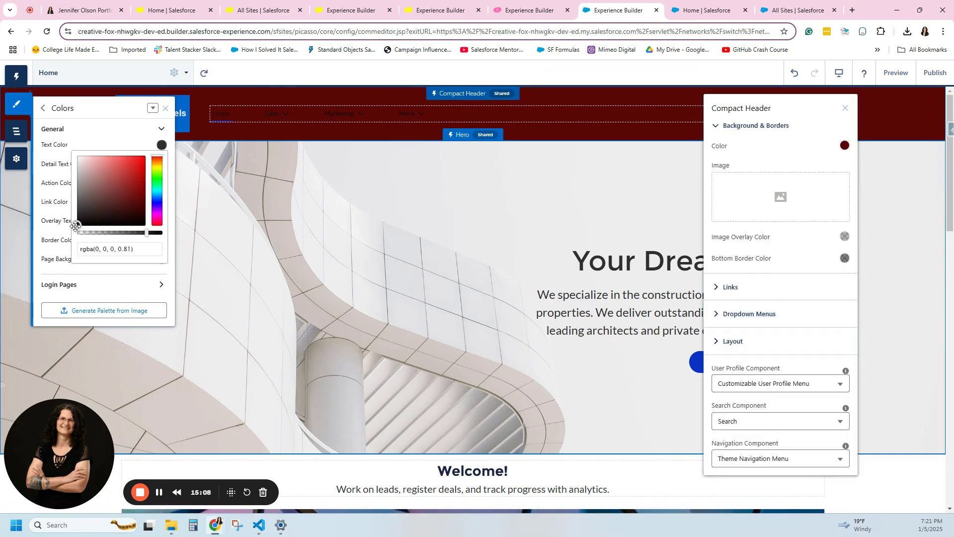
pyautogui.moveTo(77, 223); pyautogui.dragTo(75, 154)
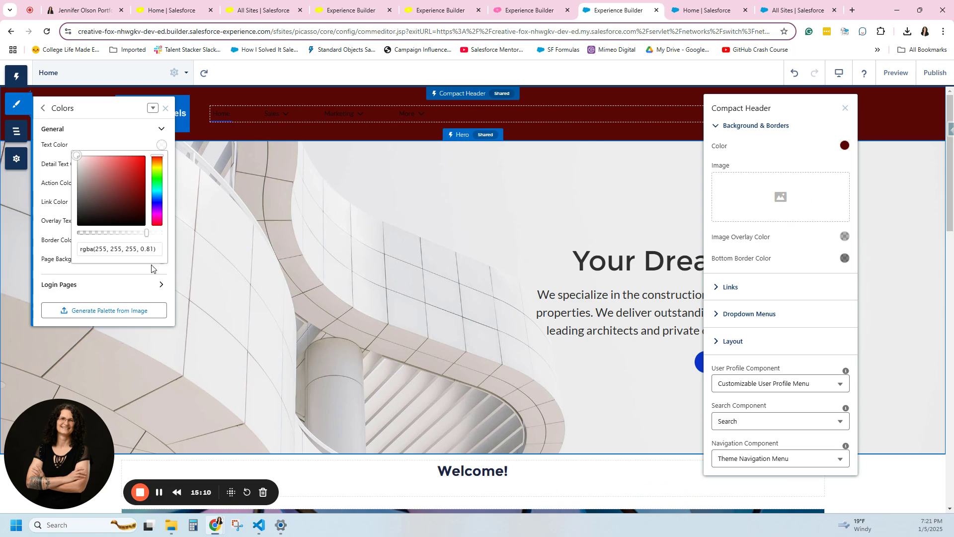
pyautogui.moveTo(146, 233); pyautogui.dragTo(172, 231)
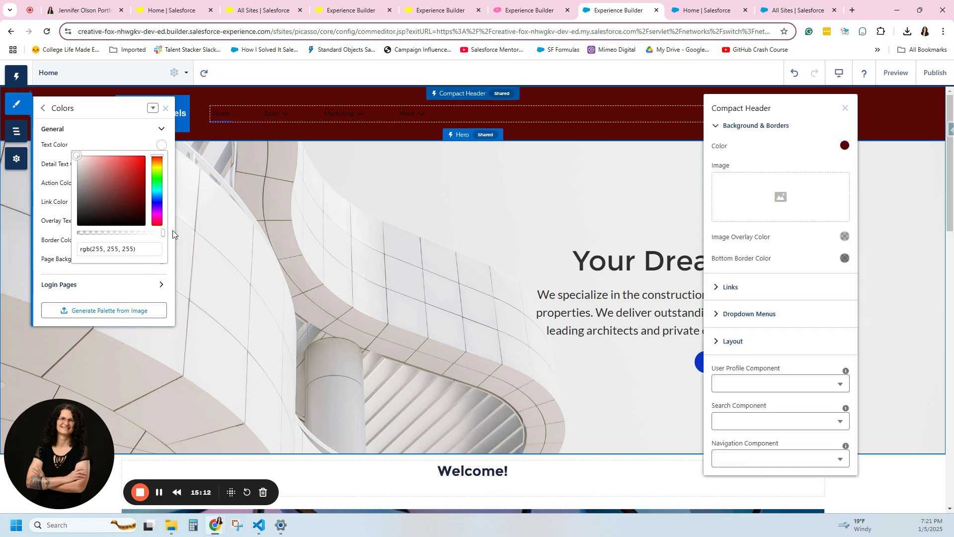
pyautogui.click(124, 130)
pyautogui.click(64, 131)
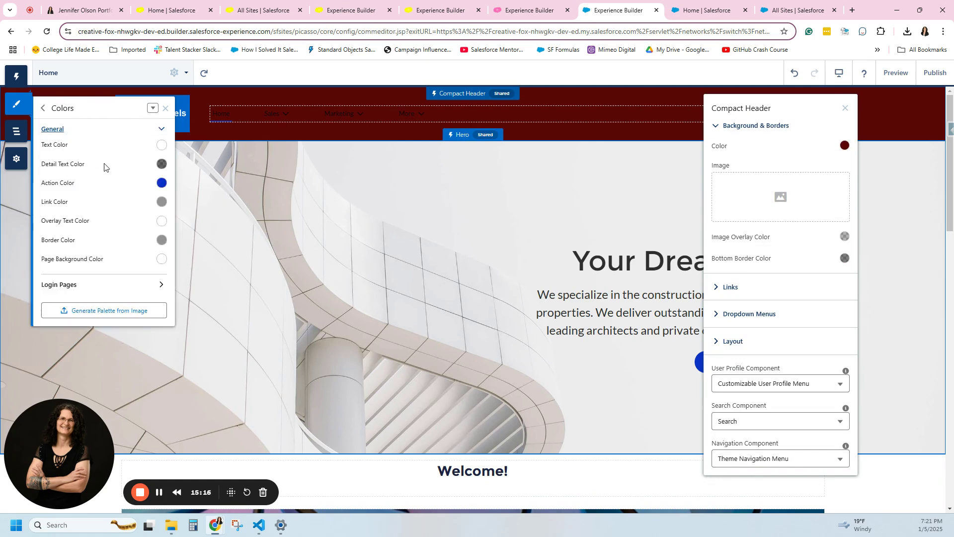
# - Try white for the theme's general Link Color, and set it to rgb(99, 81, 81)
pyautogui.click(162, 202)
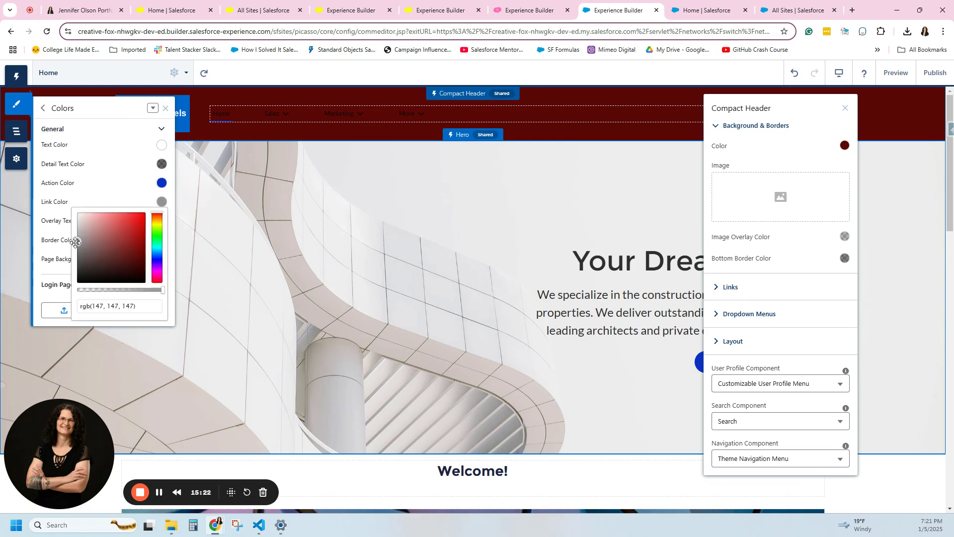
pyautogui.moveTo(97, 218); pyautogui.dragTo(71, 212)
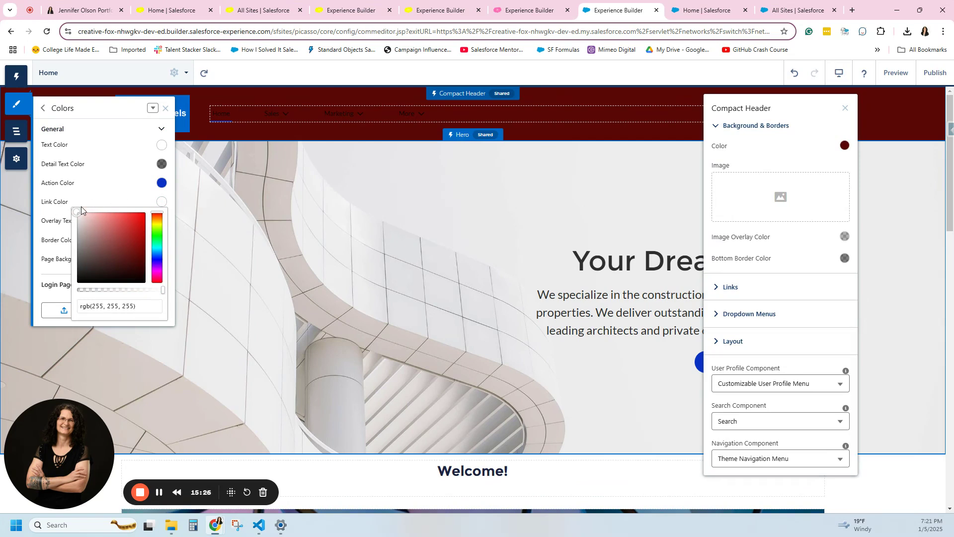
pyautogui.moveTo(77, 212); pyautogui.dragTo(88, 255)
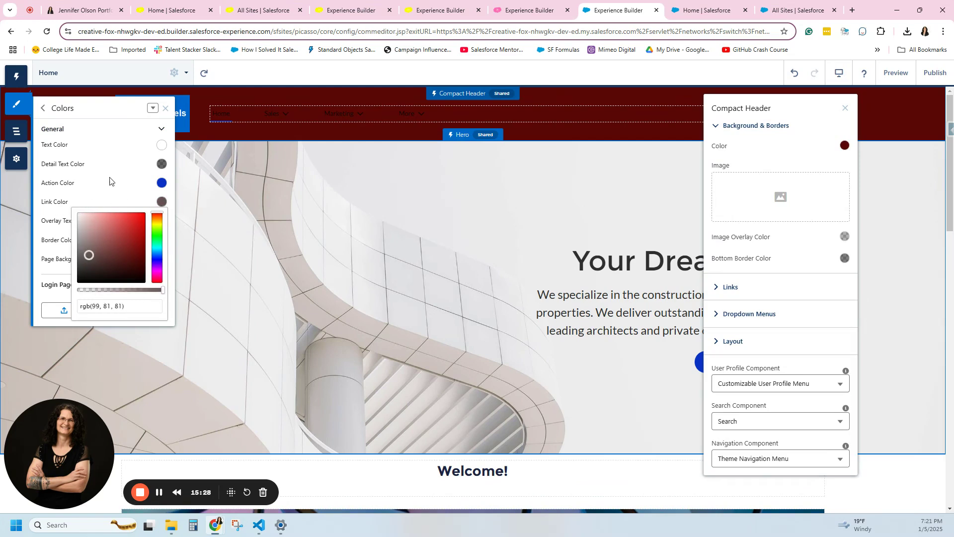
pyautogui.click(49, 216)
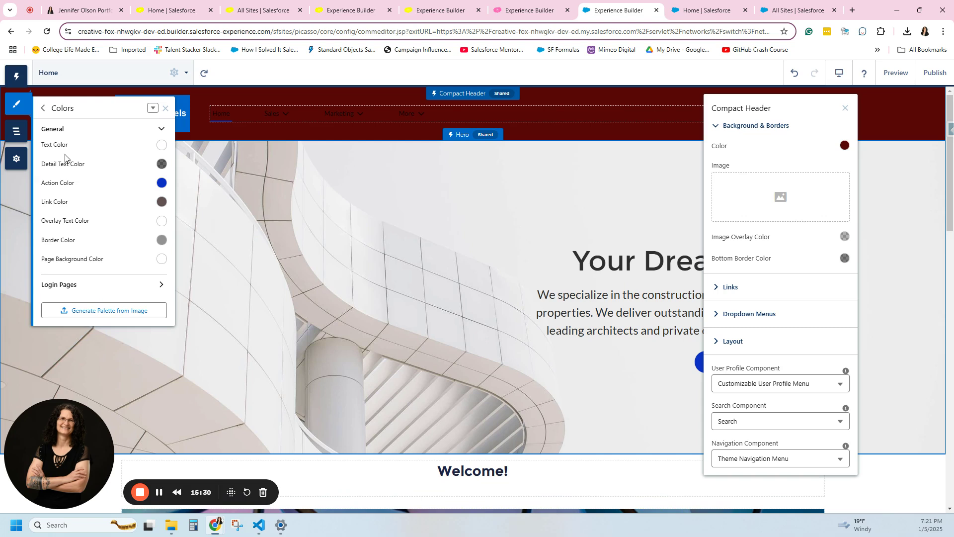
# - Set the theme's general Text Color to black, rgb(0, 0, 0), and check the text under the Welcome heading
pyautogui.click(160, 145)
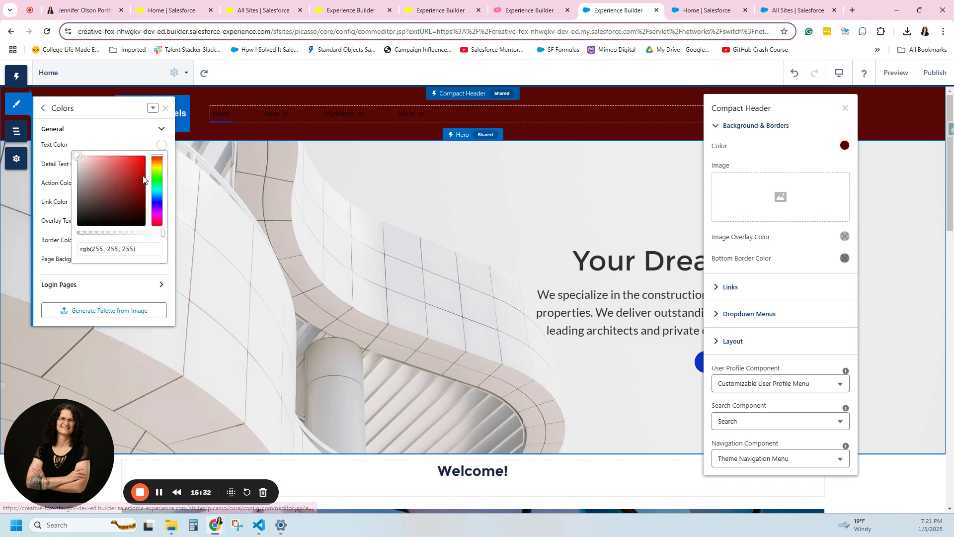
pyautogui.moveTo(81, 159); pyautogui.dragTo(68, 234)
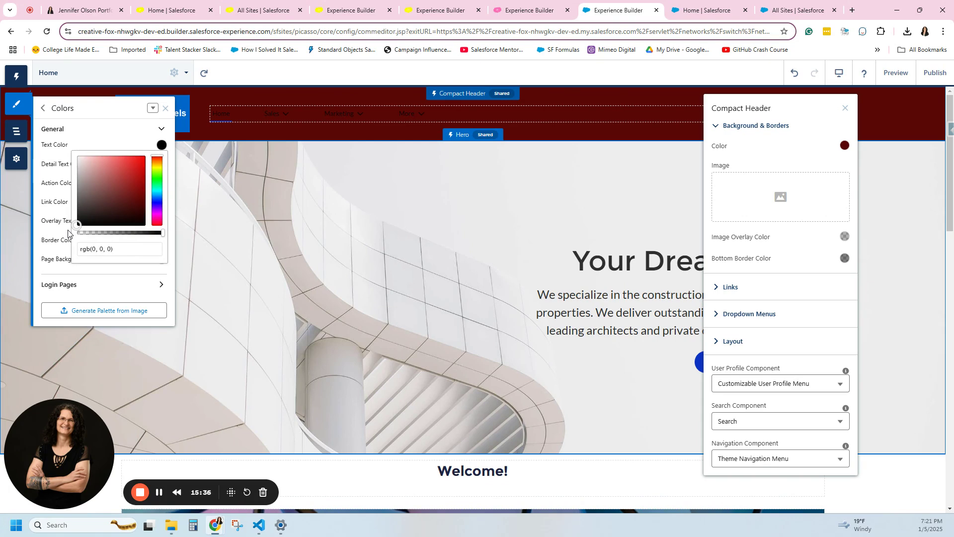
pyautogui.scroll(-4, 460, 407)
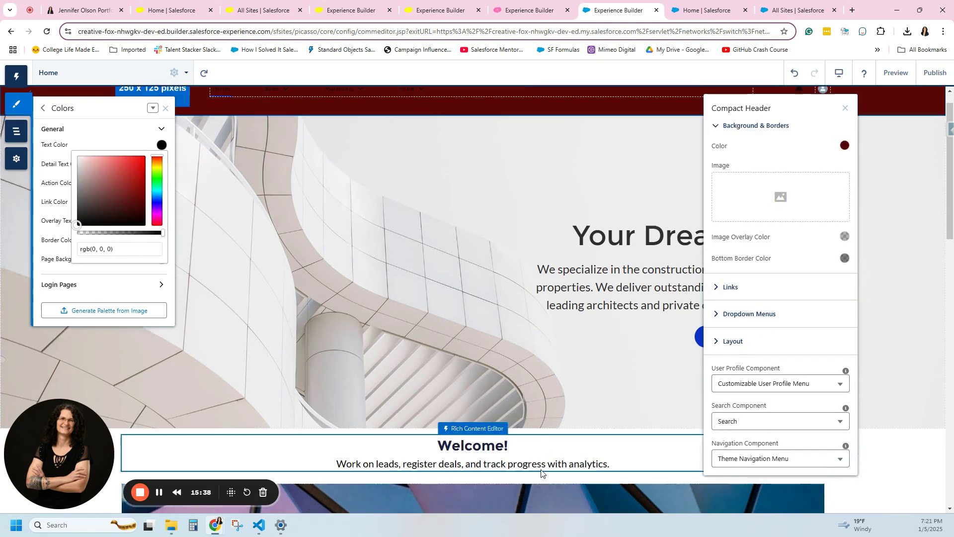
pyautogui.scroll(4, 414, 425)
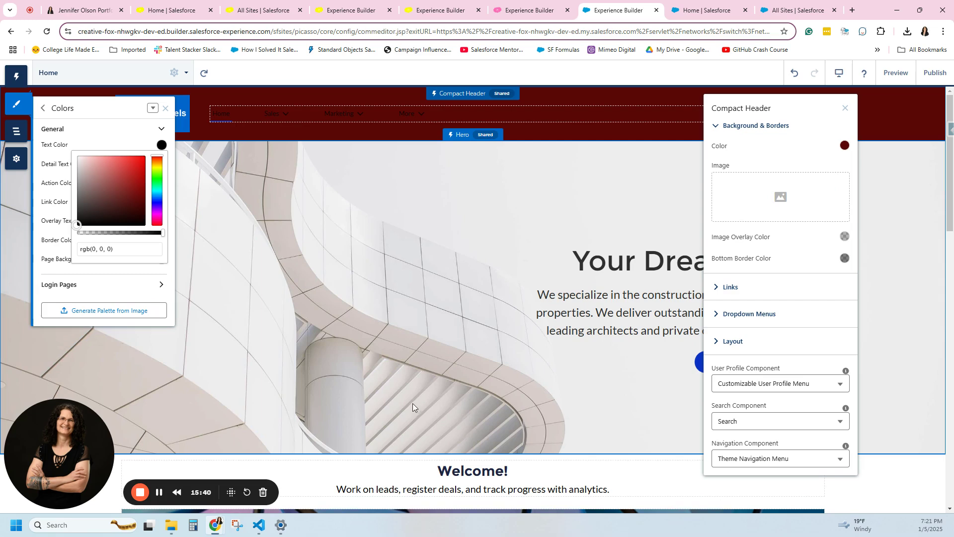
# - Set the Link Color in the Compact Header's Links settings to white
pyautogui.click(459, 114)
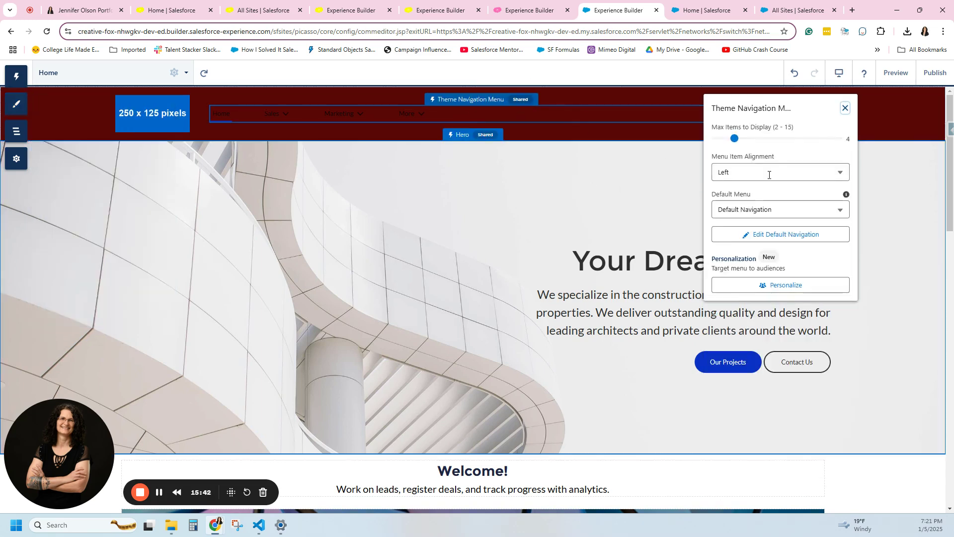
pyautogui.click(611, 93)
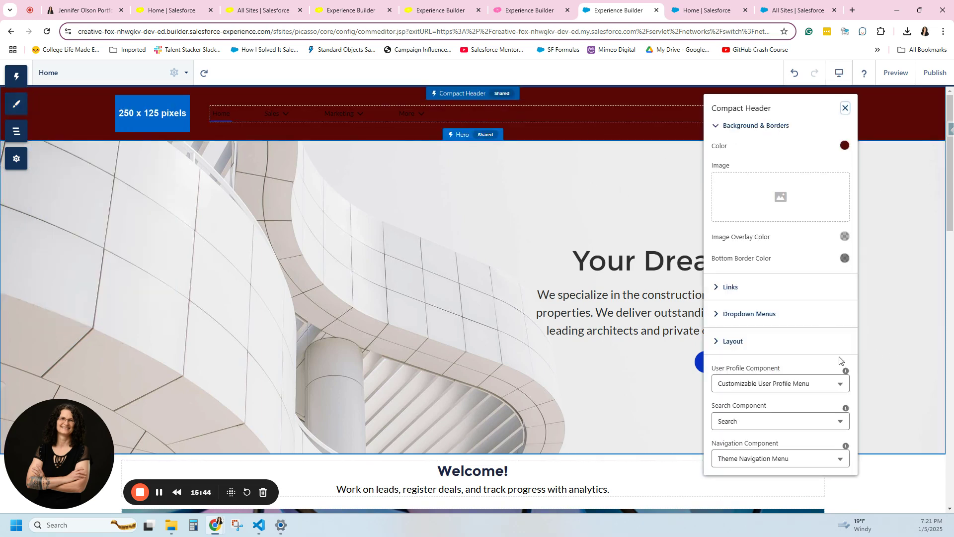
pyautogui.click(733, 288)
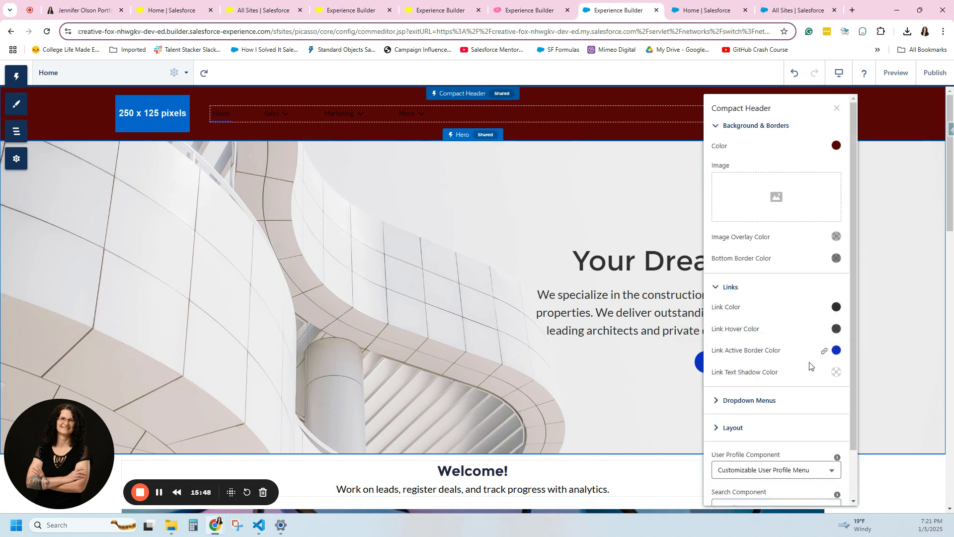
pyautogui.click(837, 308)
pyautogui.moveTo(841, 372); pyautogui.dragTo(833, 312)
pyautogui.click(812, 292)
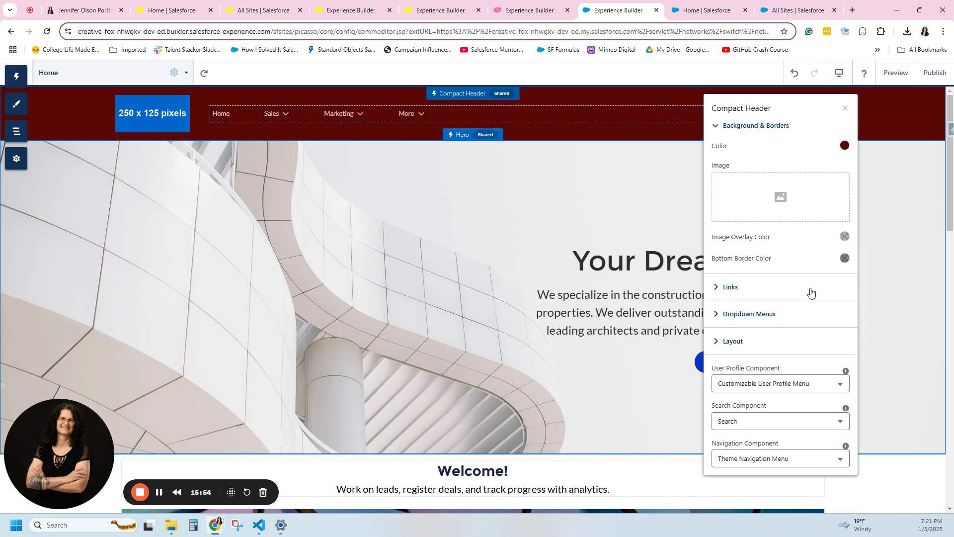
# - Preview the Home page to check the restyled header, and return to the builder
pyautogui.click(451, 117)
pyautogui.click(482, 138)
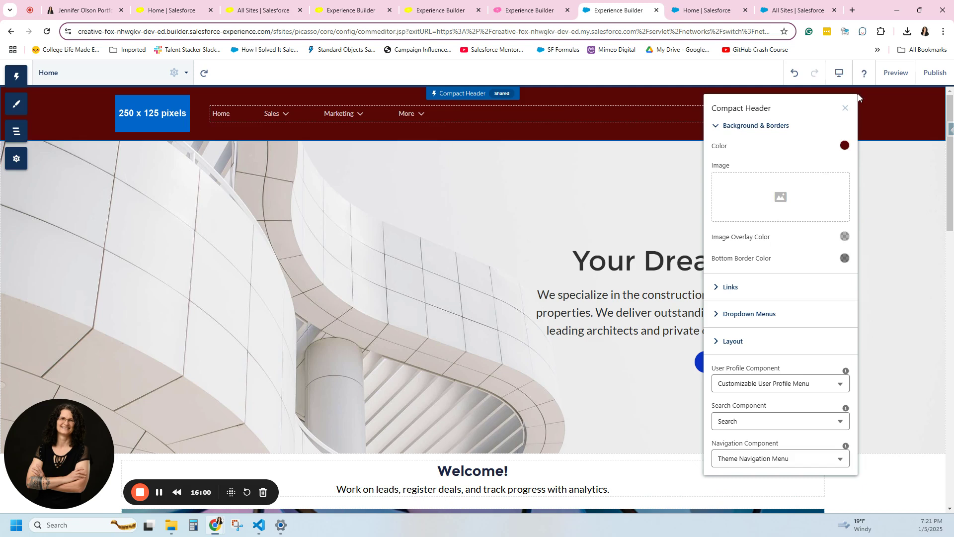
pyautogui.click(895, 73)
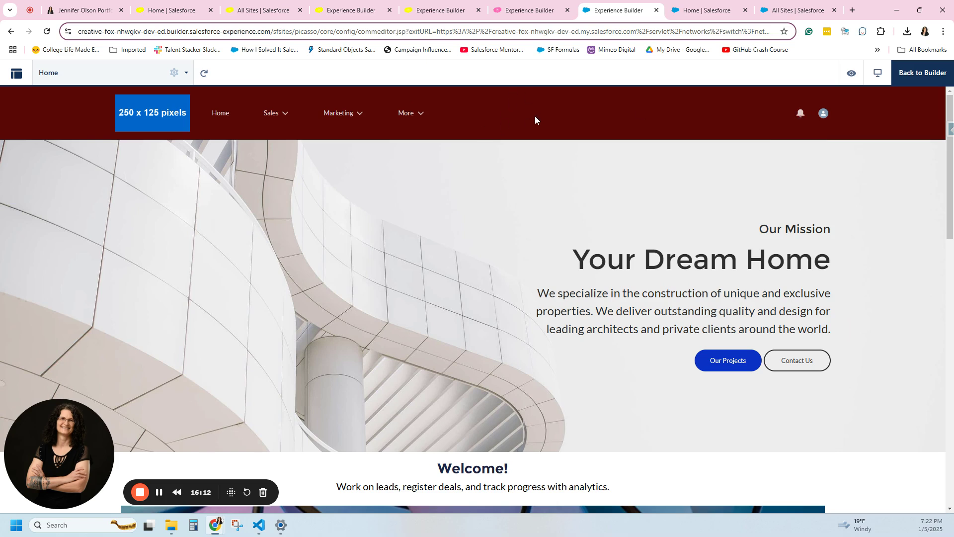
pyautogui.click(936, 74)
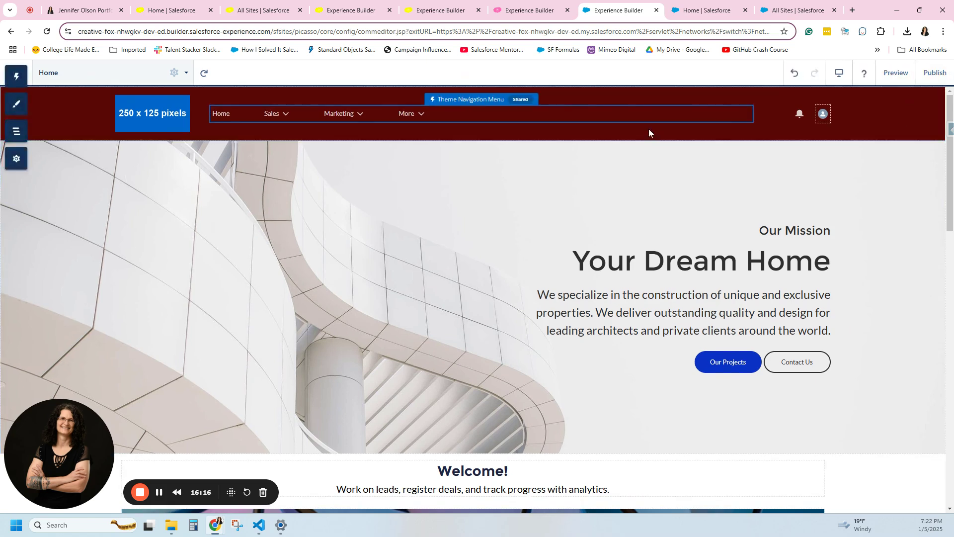